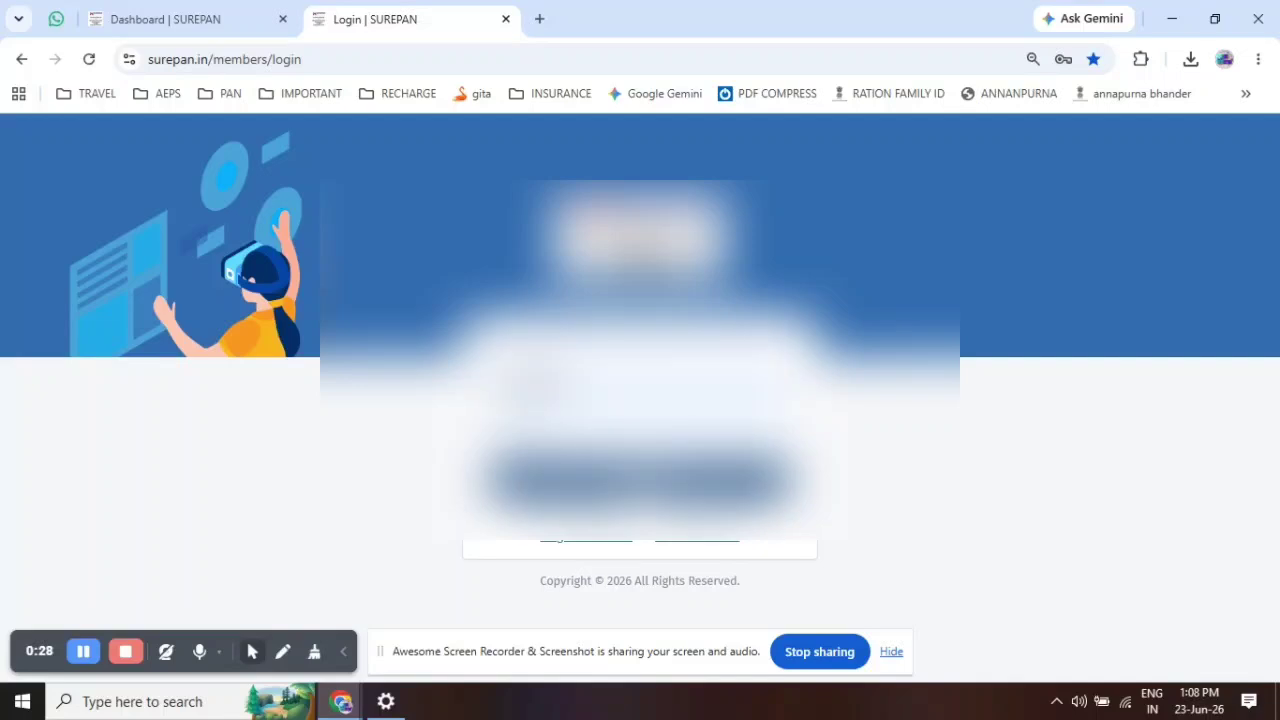
# Log in to the SUREPAN member portal with the saved credentials and dismiss the Important Notice
pyautogui.click(640, 482)
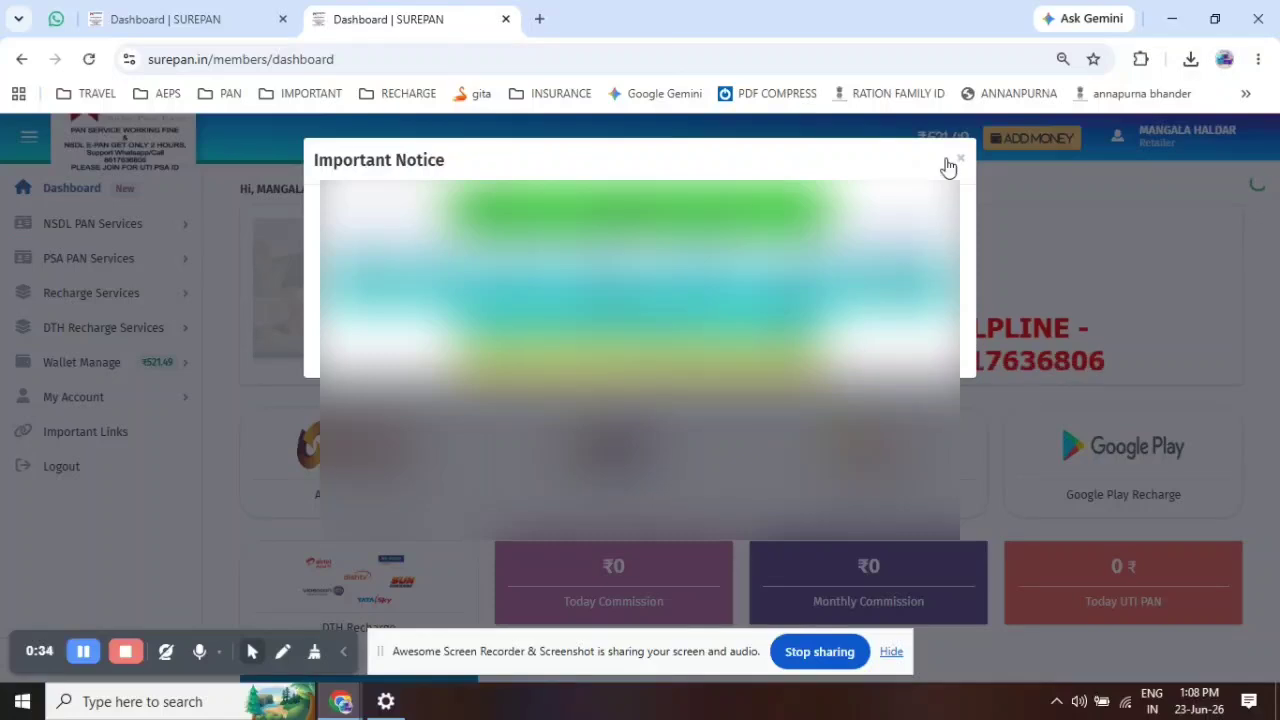
pyautogui.click(957, 163)
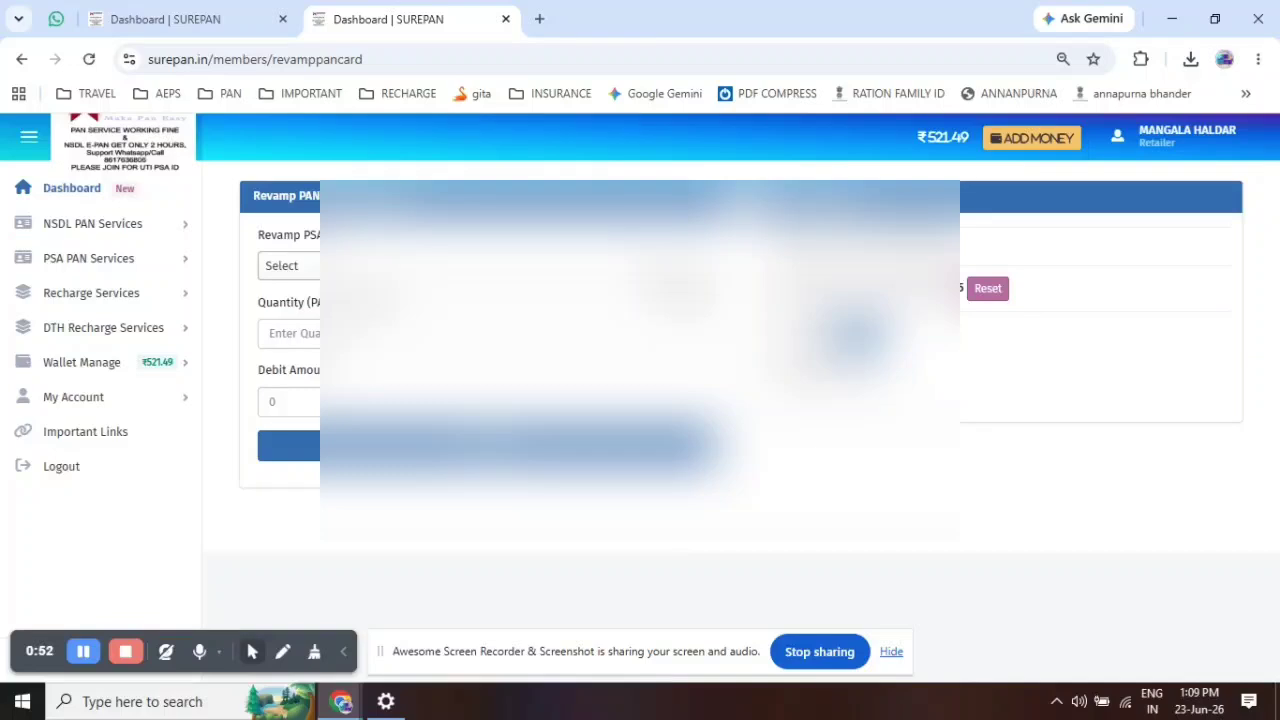
# Choose the listed PSA ID in the Revamp PAN form and set the quantity to 2
pyautogui.click(288, 265)
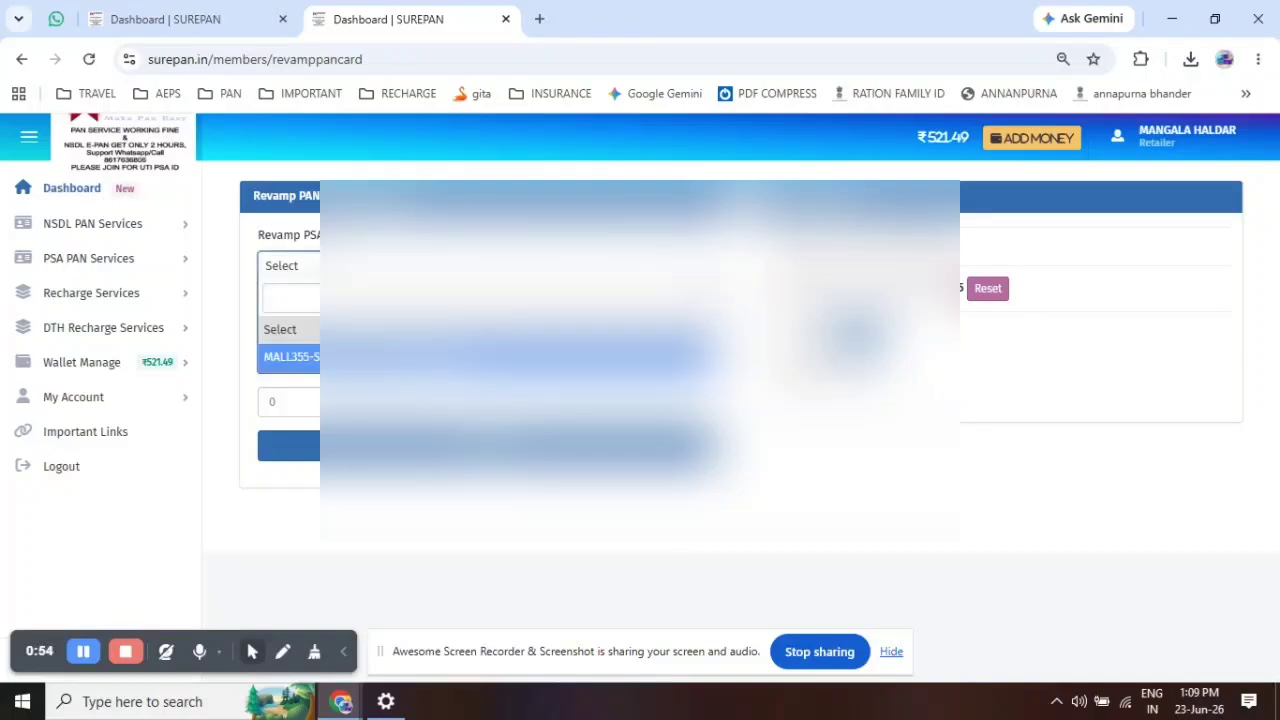
pyautogui.click(290, 354)
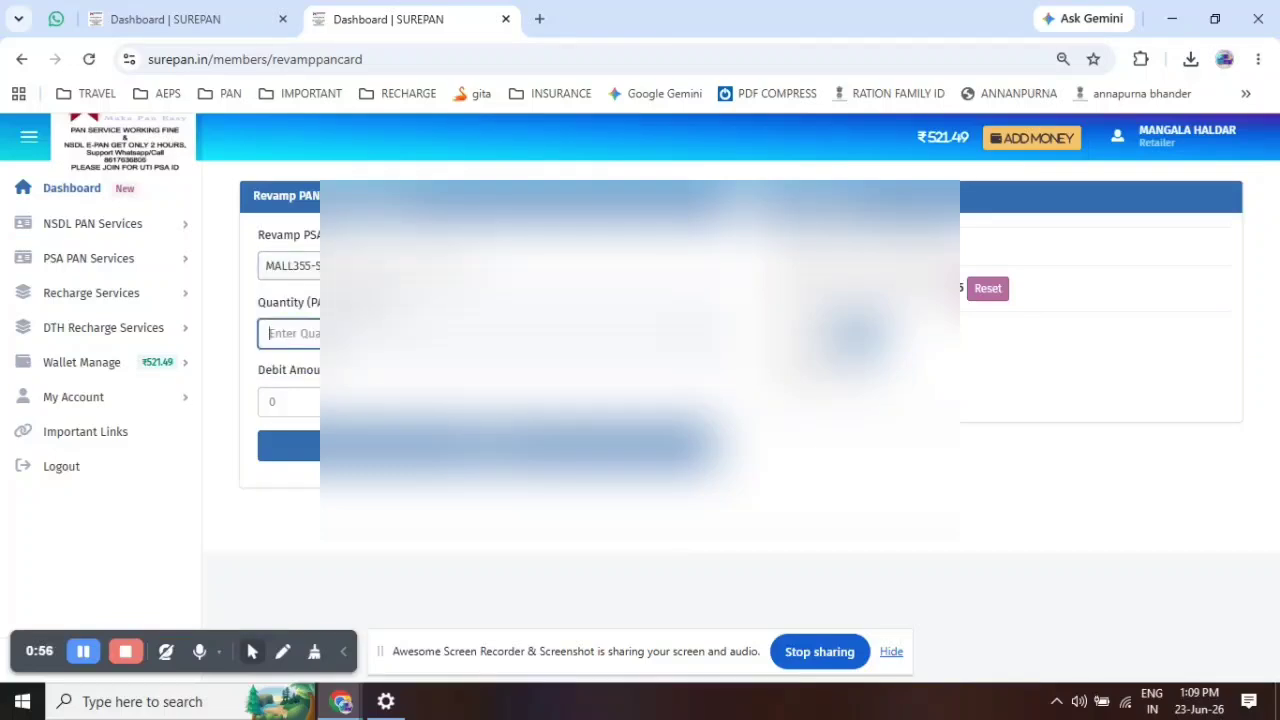
pyautogui.write('2')
pyautogui.press('Tab')
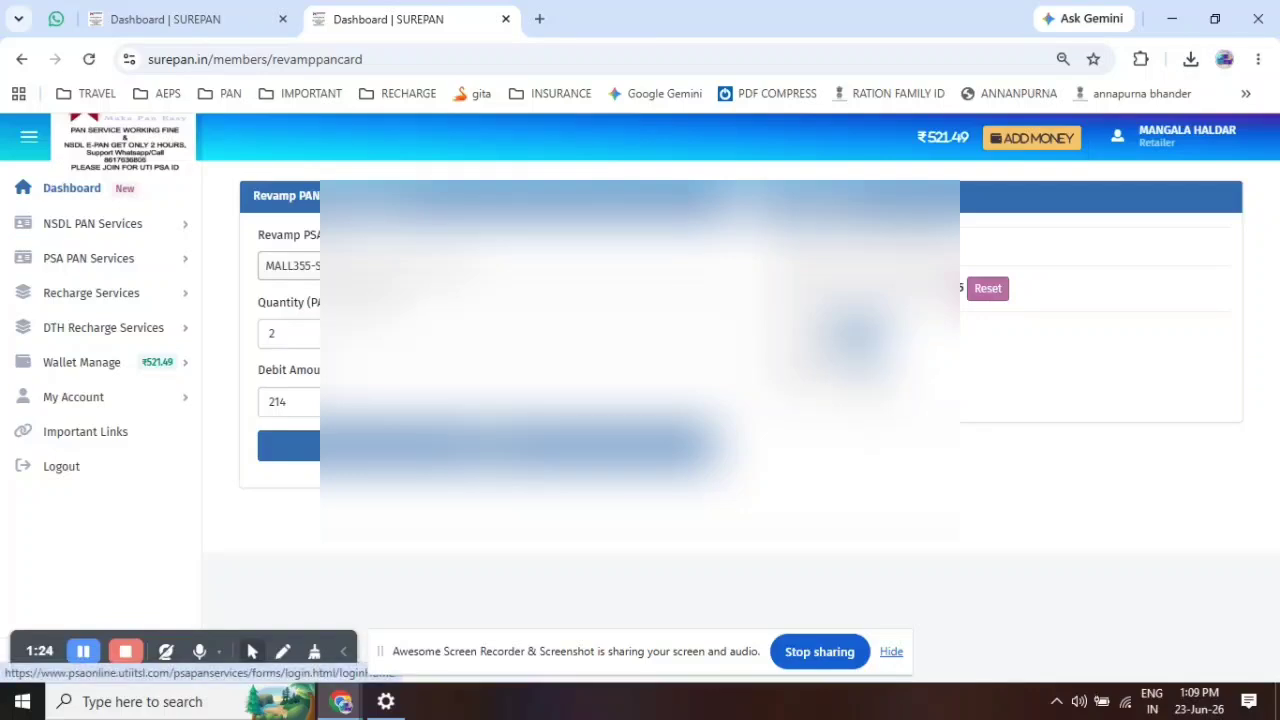
# Open the UTIITSL PSA login page in a new tab and close the older SUREPAN dashboard tab
pyautogui.click(290, 445)
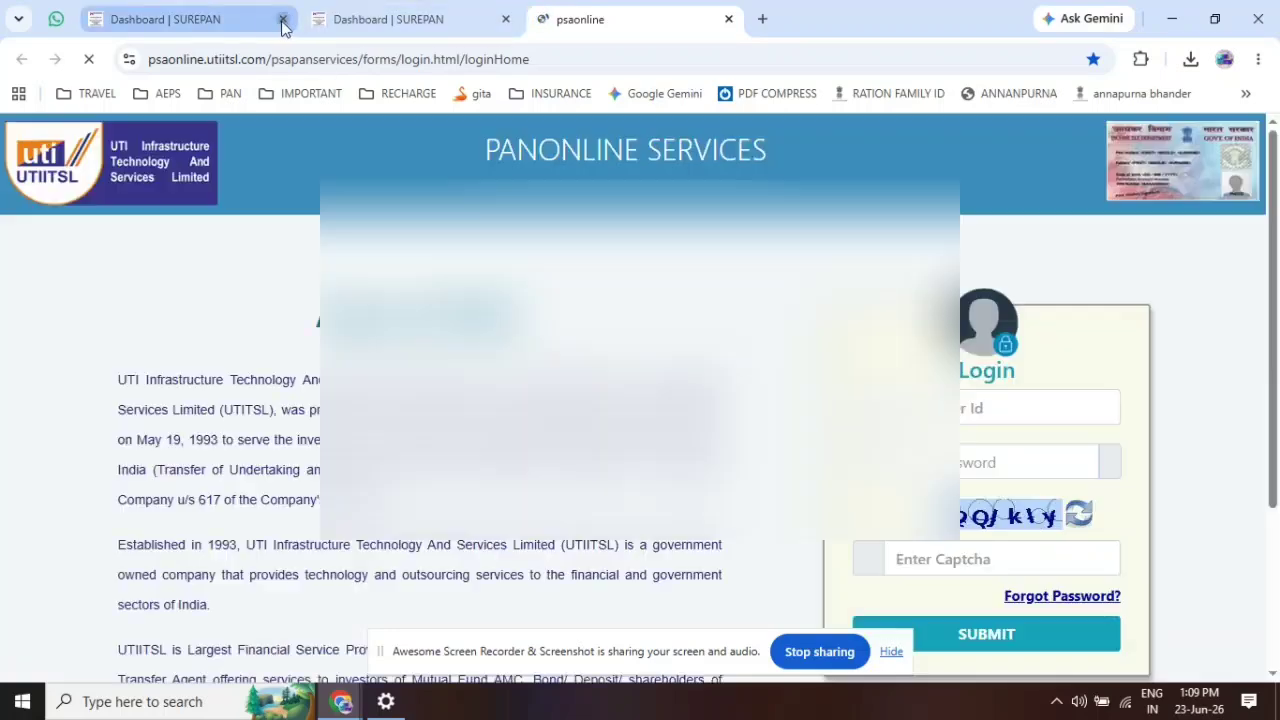
pyautogui.click(282, 20)
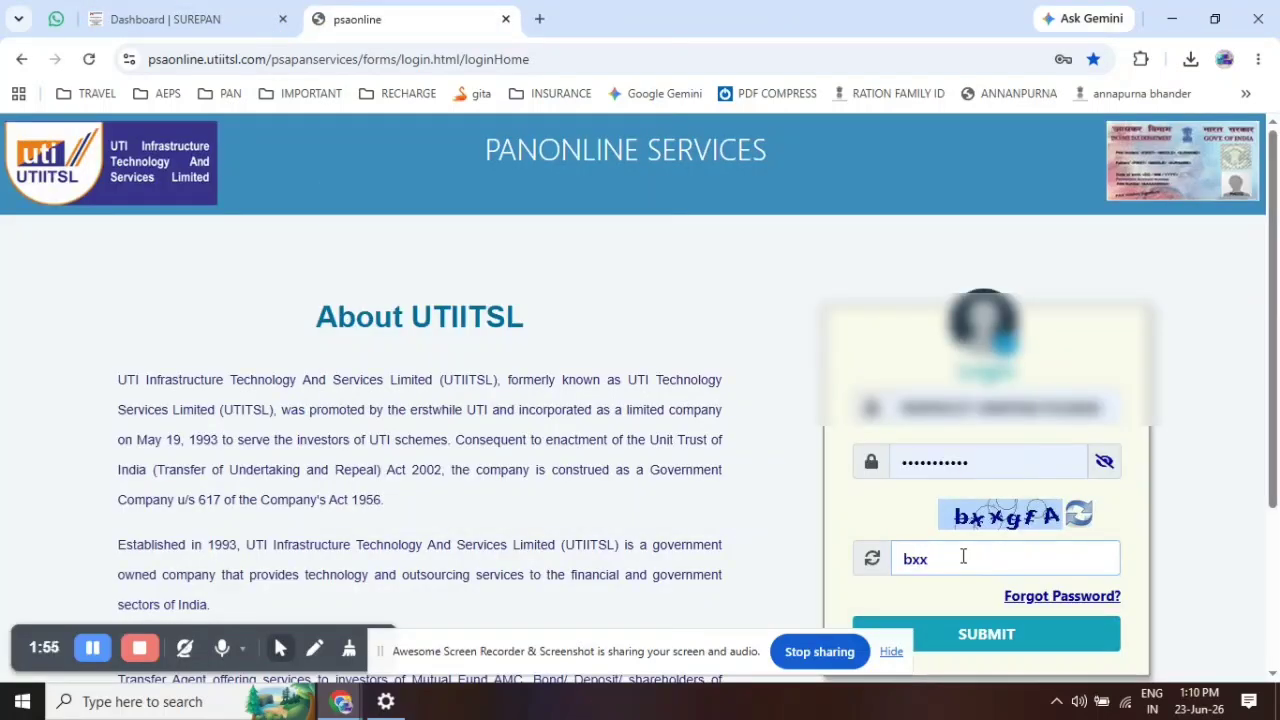
# Sign in to PANONLINE Services by completing the captcha, submitting the login and submitting the verification code
pyautogui.write('gffA')
pyautogui.scroll(-1, 975, 565)
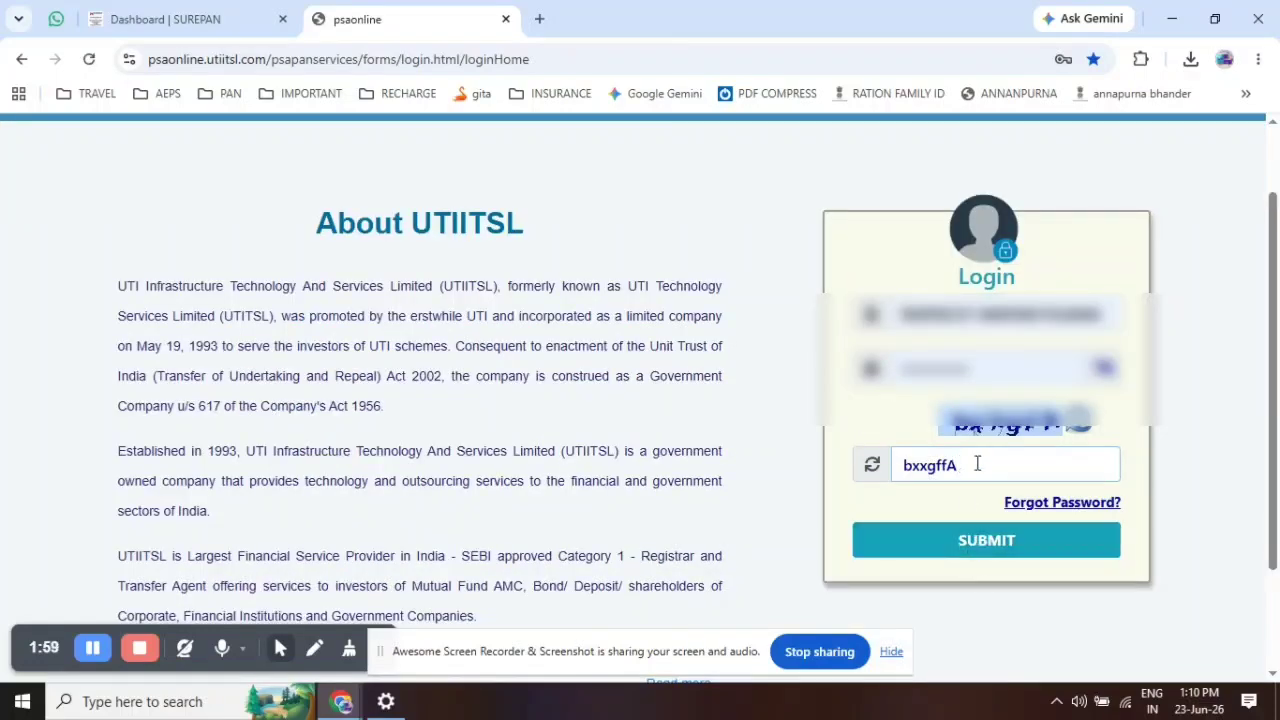
pyautogui.click(947, 465)
pyautogui.press('BackSpace')
pyautogui.click(980, 539)
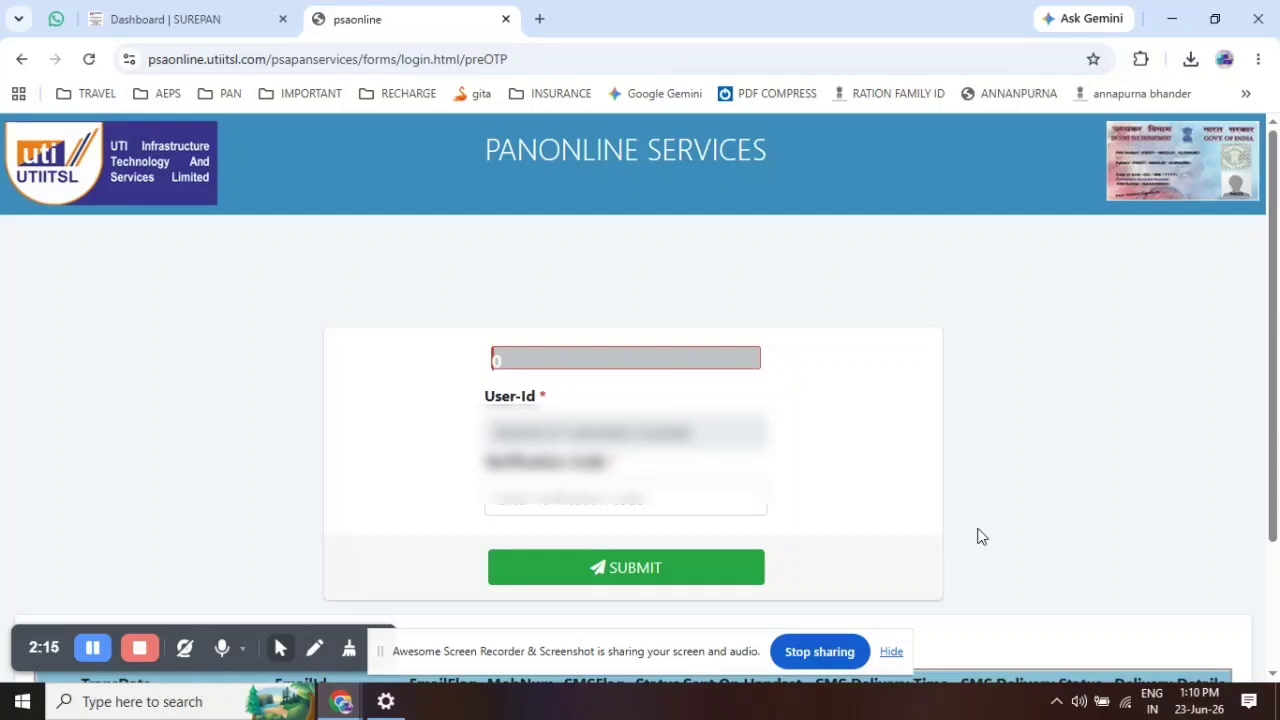
pyautogui.click(614, 571)
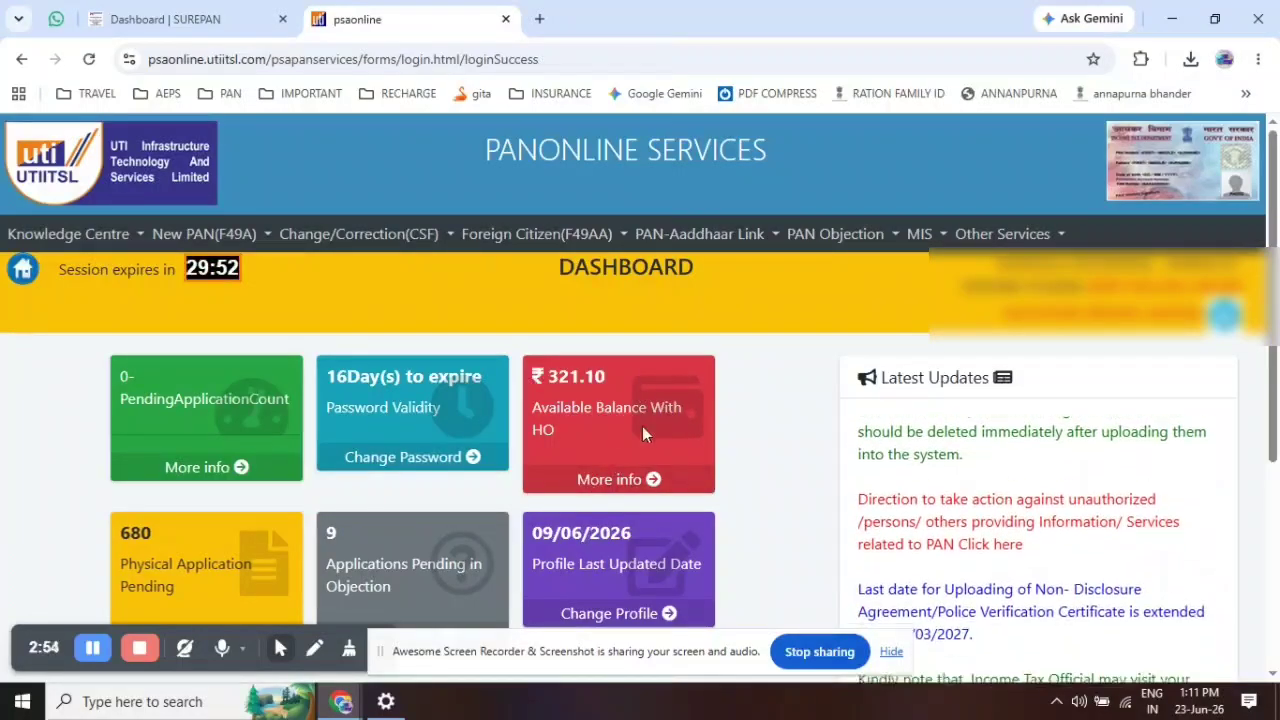
# View the transaction details of the available balance with HO and close them
pyautogui.click(648, 484)
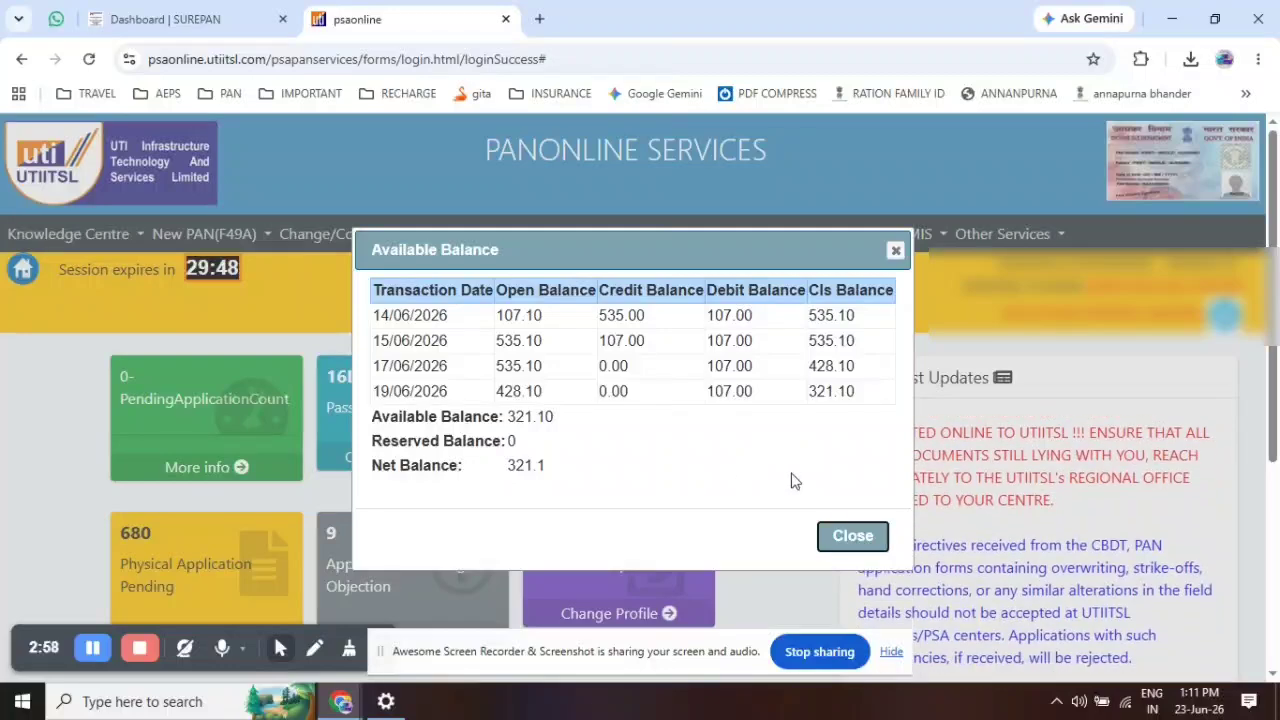
pyautogui.click(893, 251)
# Open a new F49A Application for Allotment of PAN
pyautogui.click(215, 240)
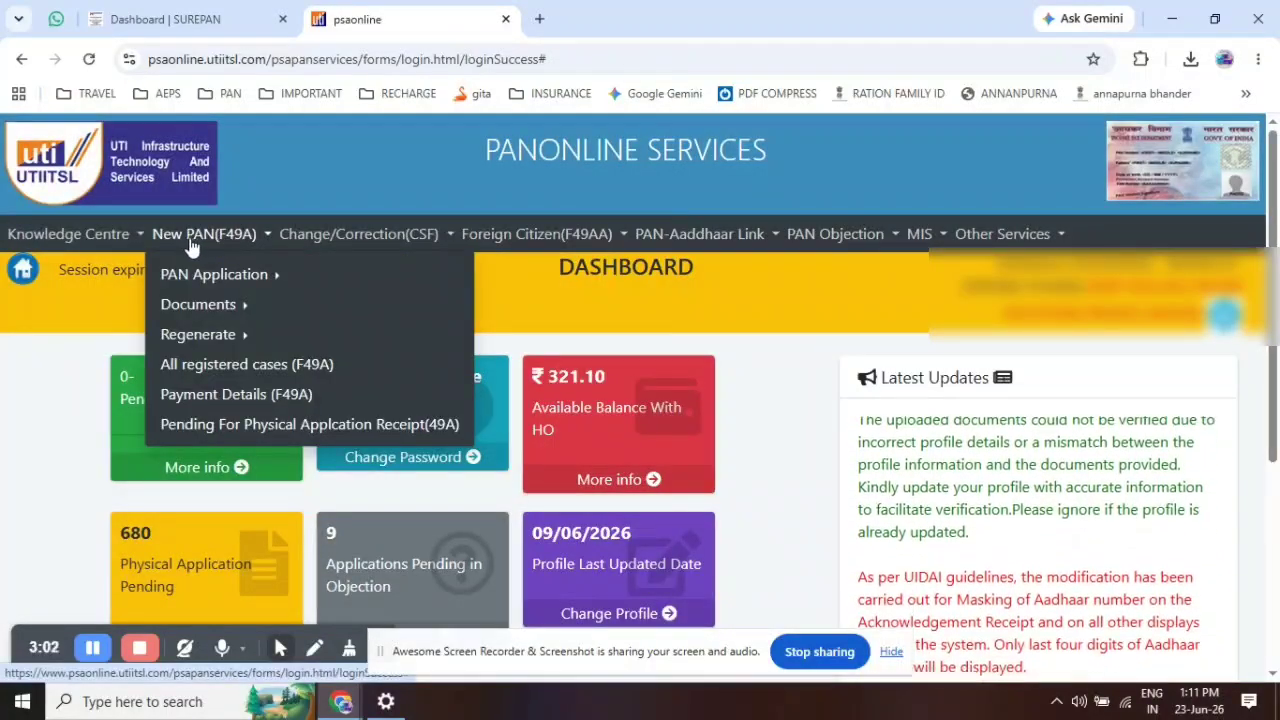
pyautogui.moveTo(214, 274)
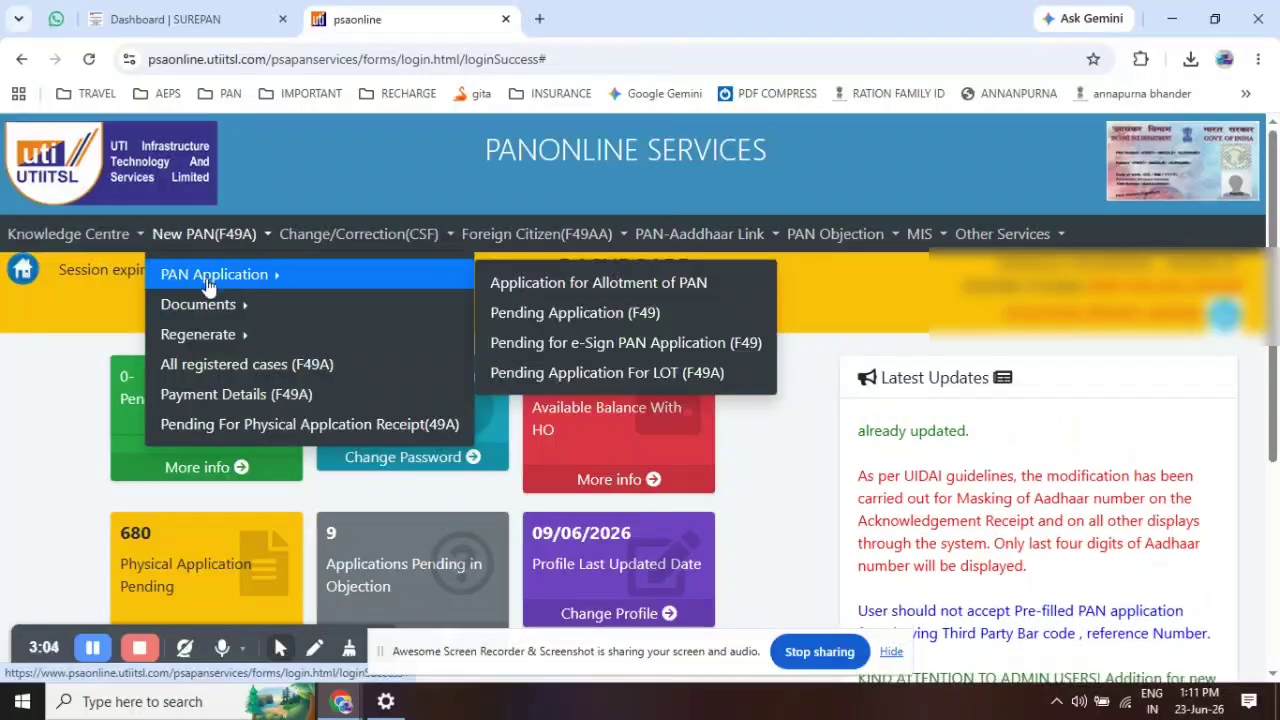
pyautogui.click(548, 284)
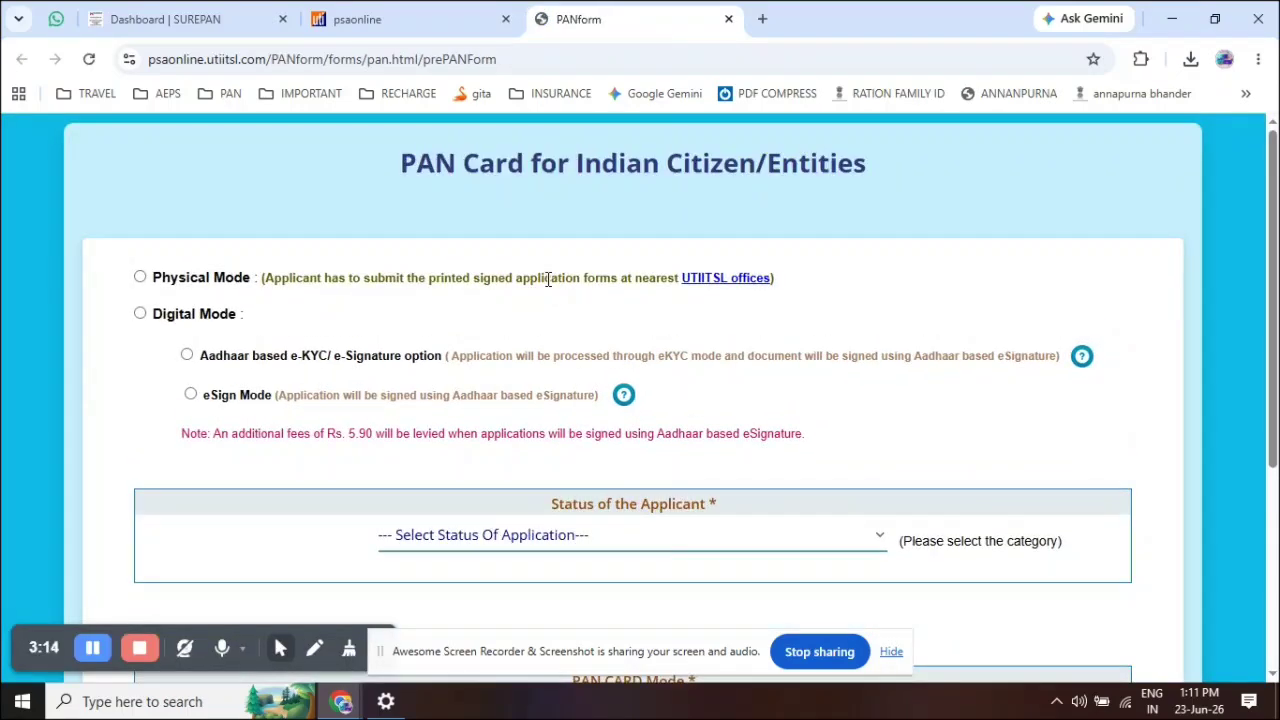
# Submit the application options with Physical Mode, status Individual, defence/NRI category No, and both physical PAN Card and e-PAN
pyautogui.click(141, 279)
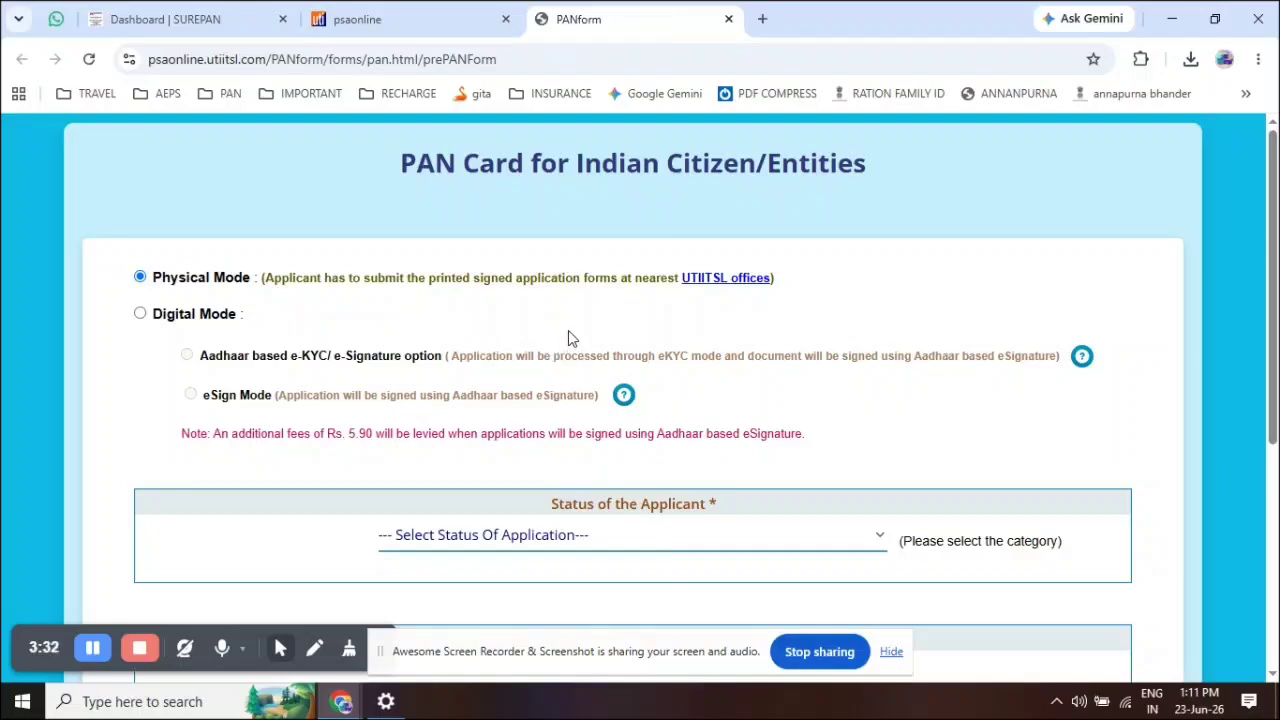
pyautogui.scroll(-3, 566, 340)
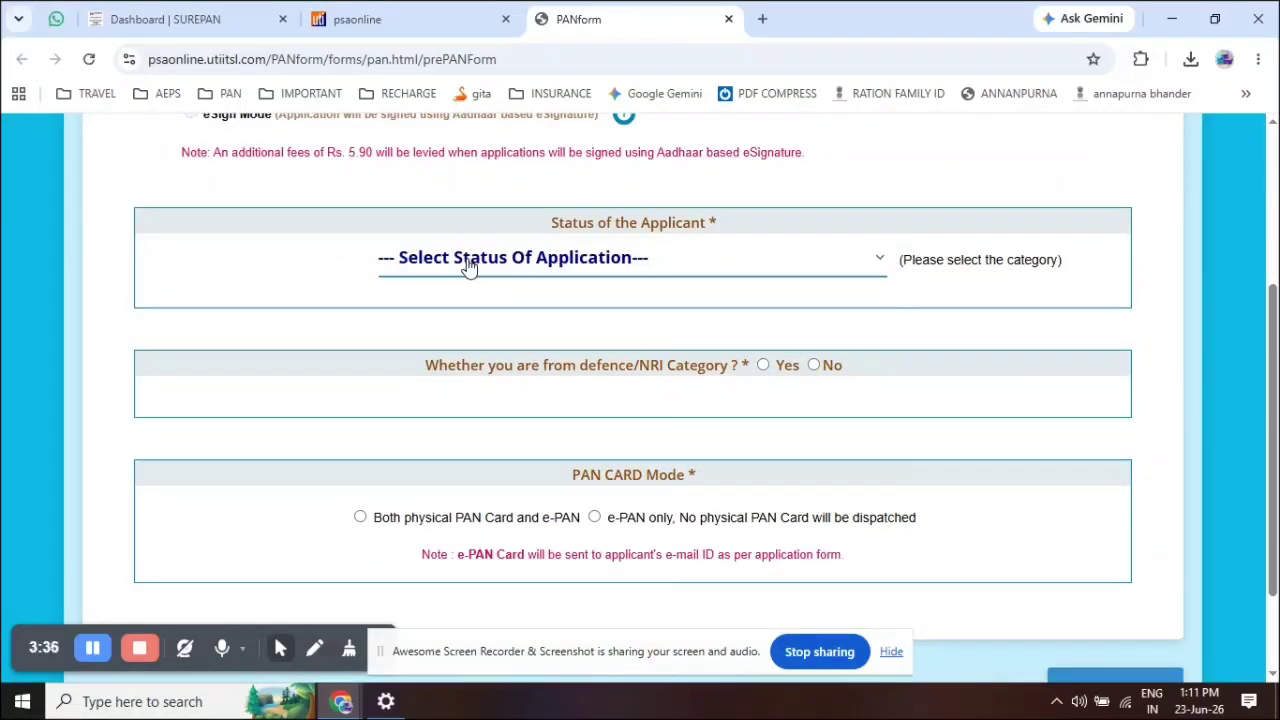
pyautogui.click(468, 262)
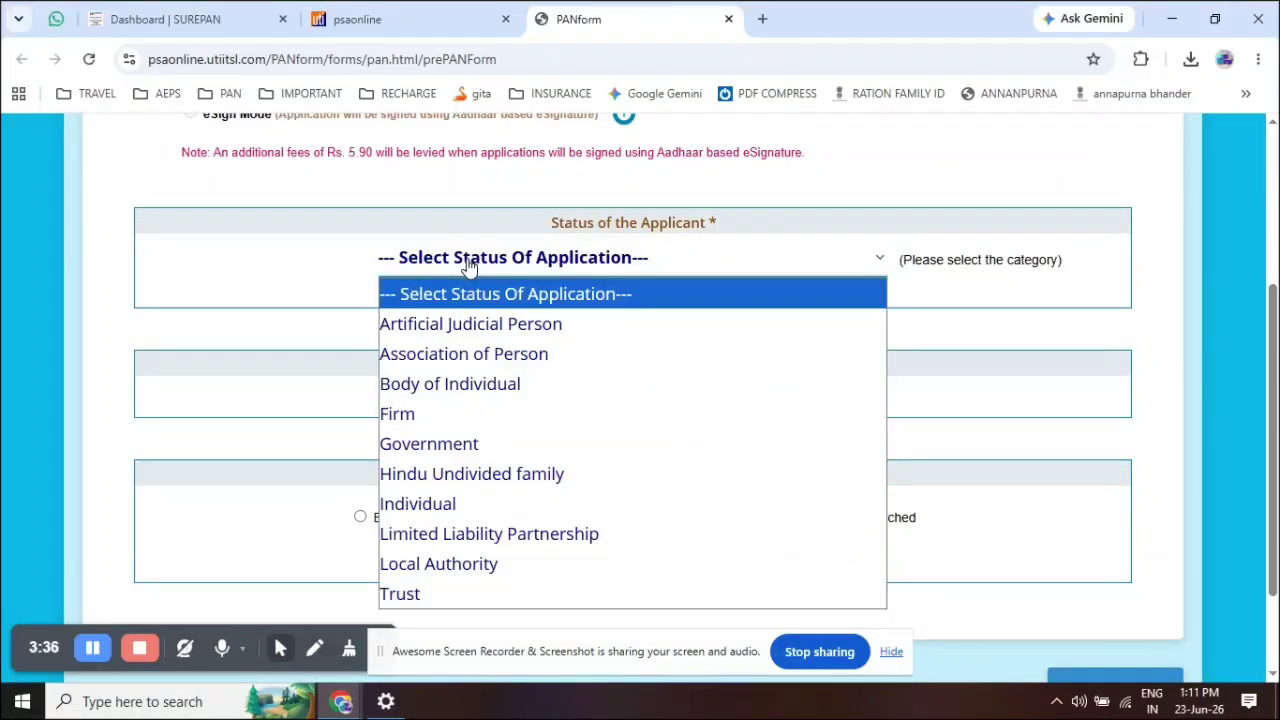
pyautogui.click(445, 507)
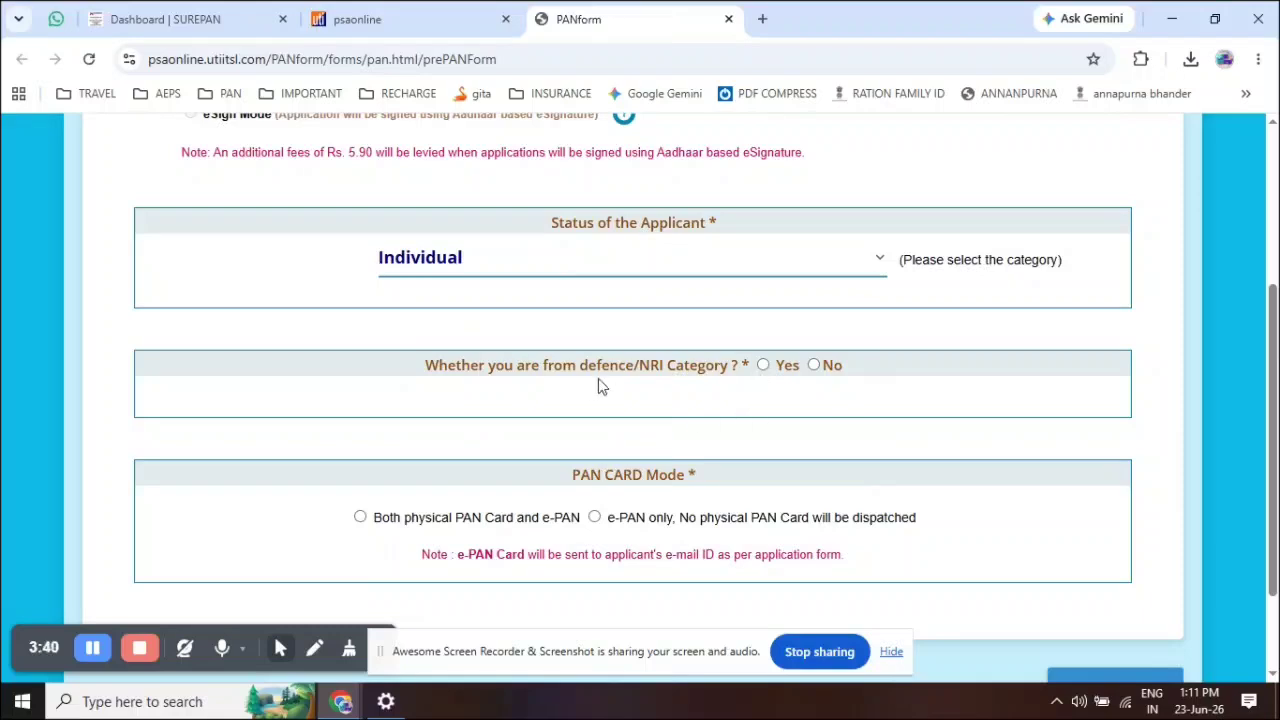
pyautogui.click(814, 366)
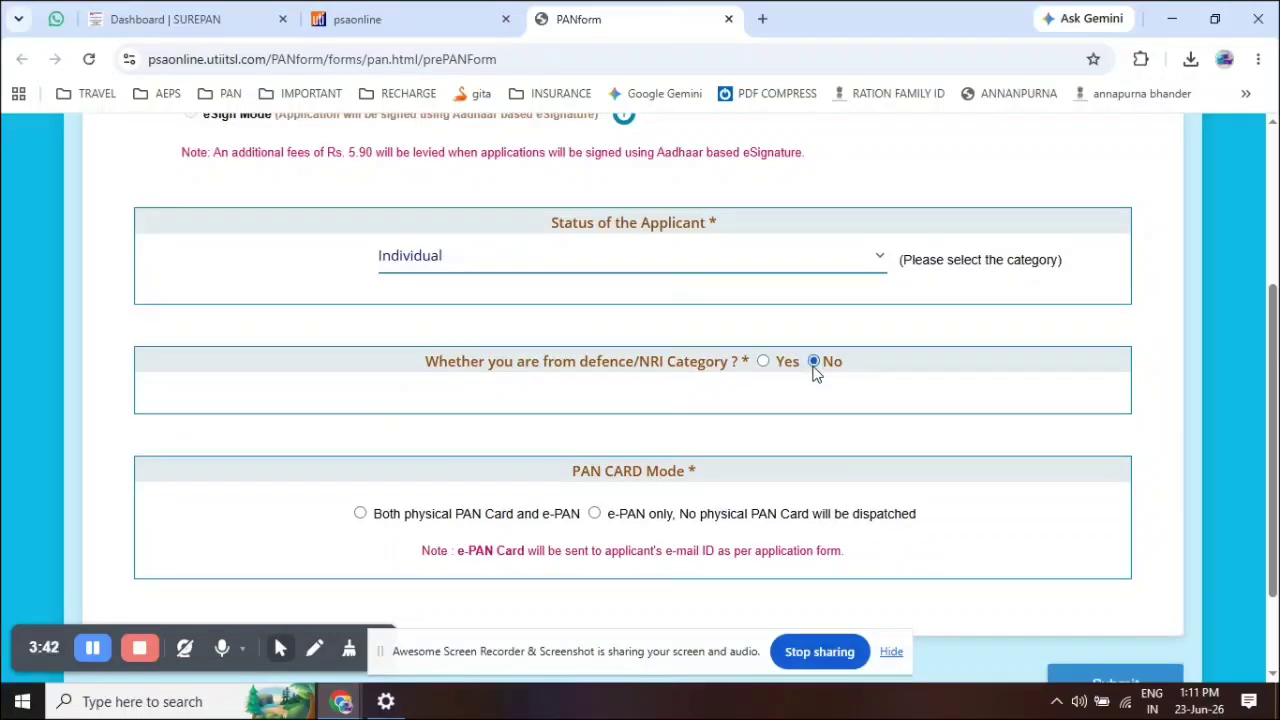
pyautogui.click(361, 515)
pyautogui.scroll(-2, 737, 484)
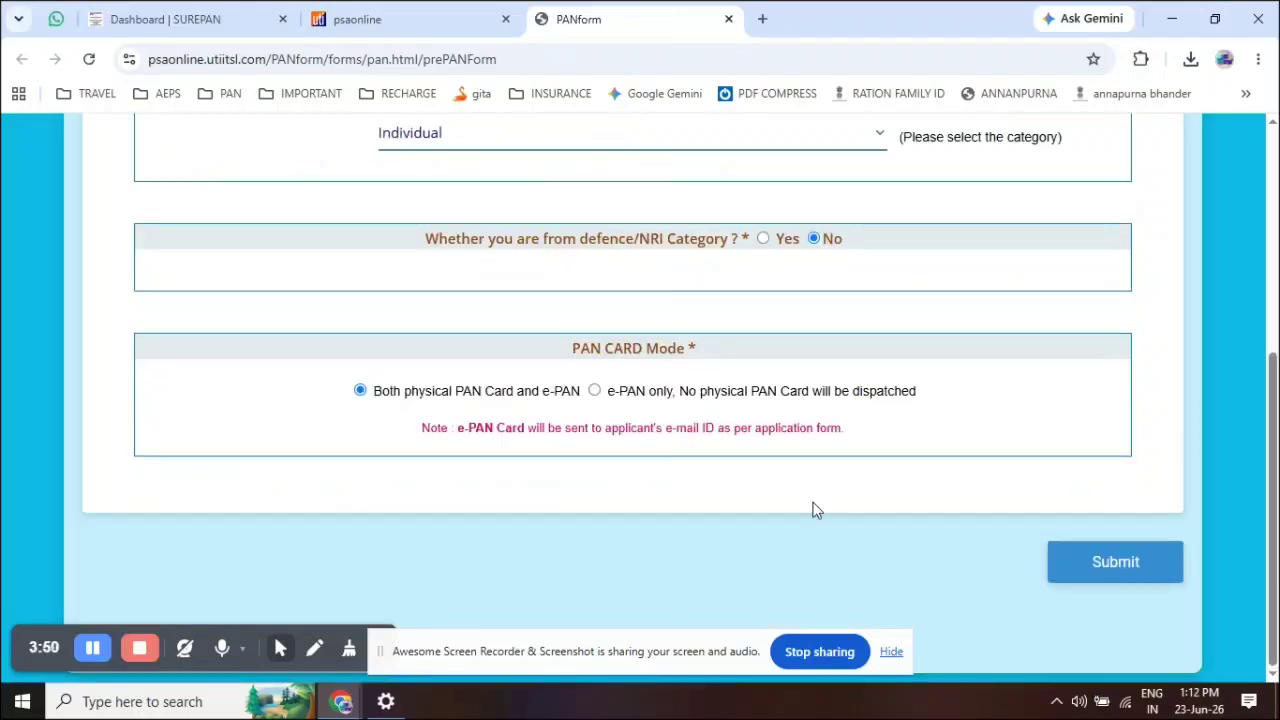
pyautogui.click(1065, 562)
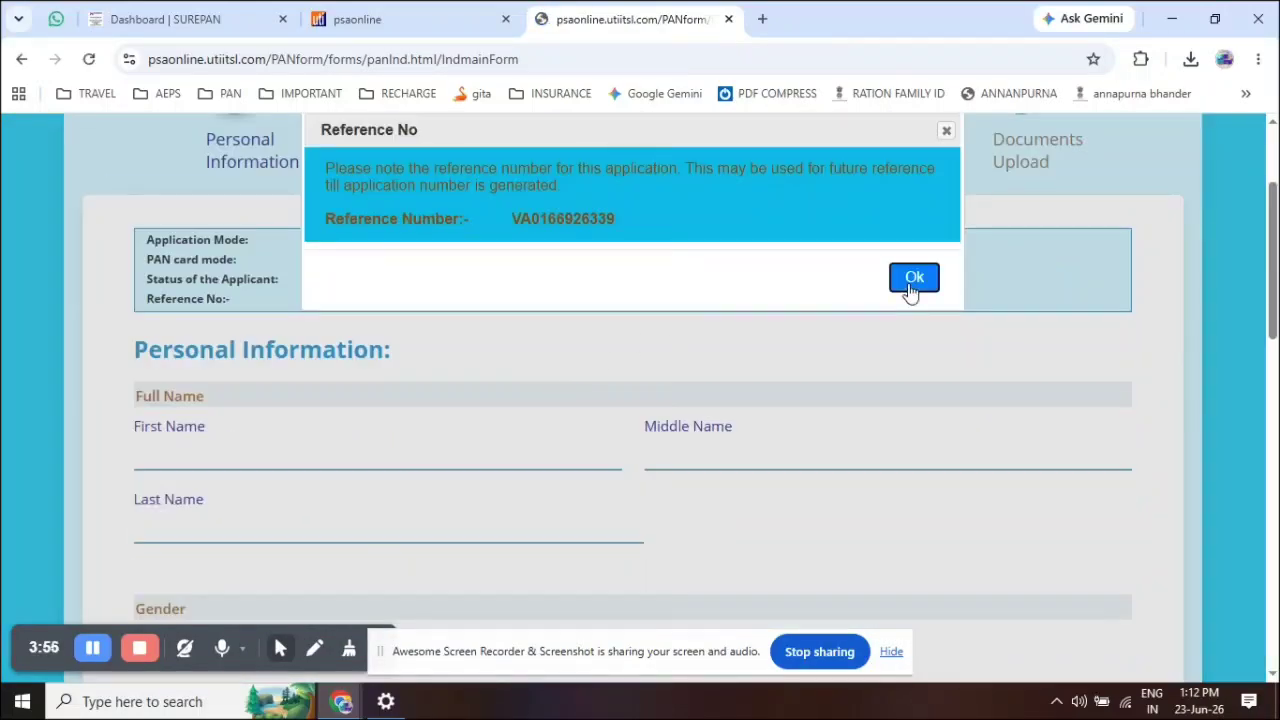
# Acknowledge the application's reference number and go over the full name, gender and date of birth fields
pyautogui.click(907, 282)
pyautogui.scroll(-1, 301, 443)
pyautogui.click(186, 266)
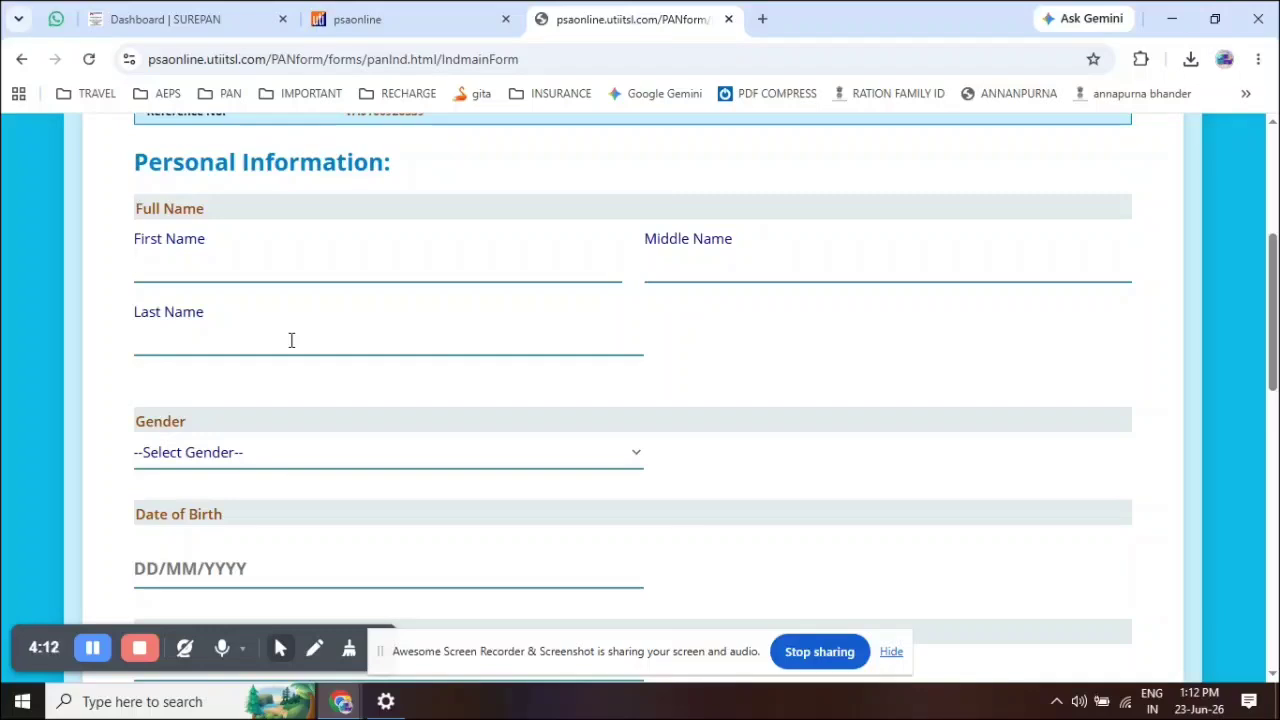
pyautogui.scroll(-1, 300, 340)
pyautogui.click(236, 360)
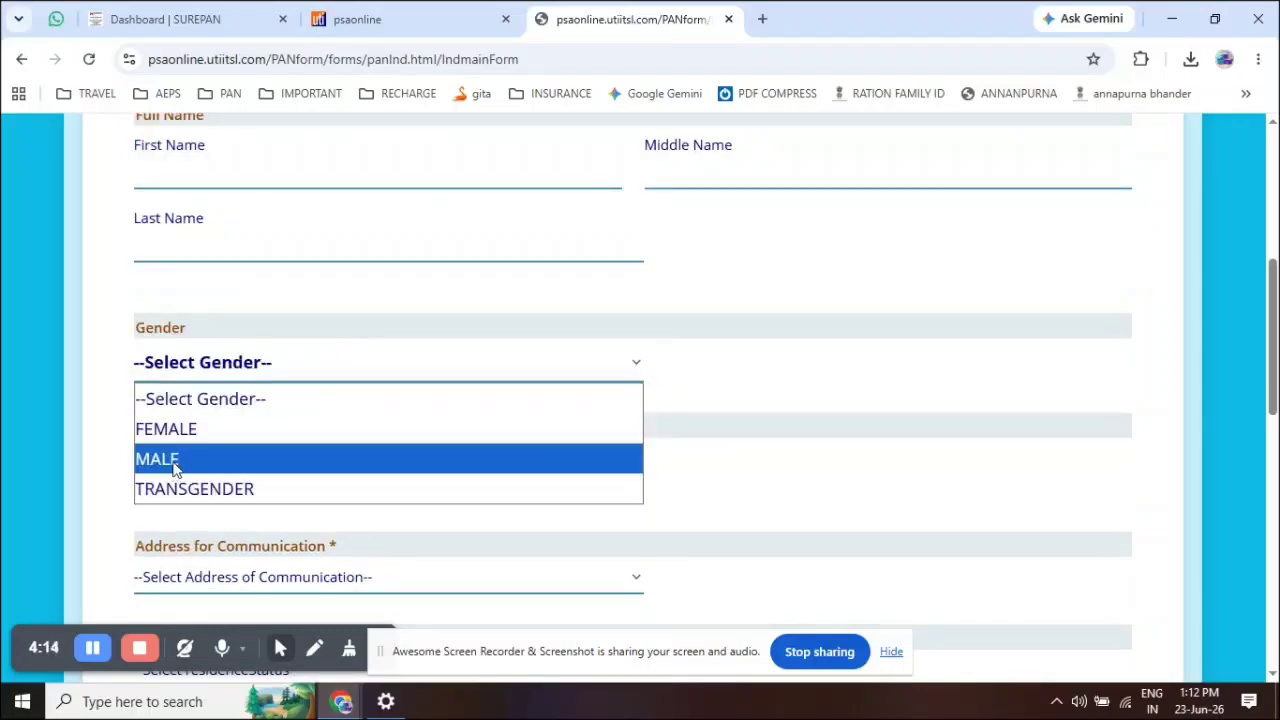
pyautogui.scroll(-2, 450, 405)
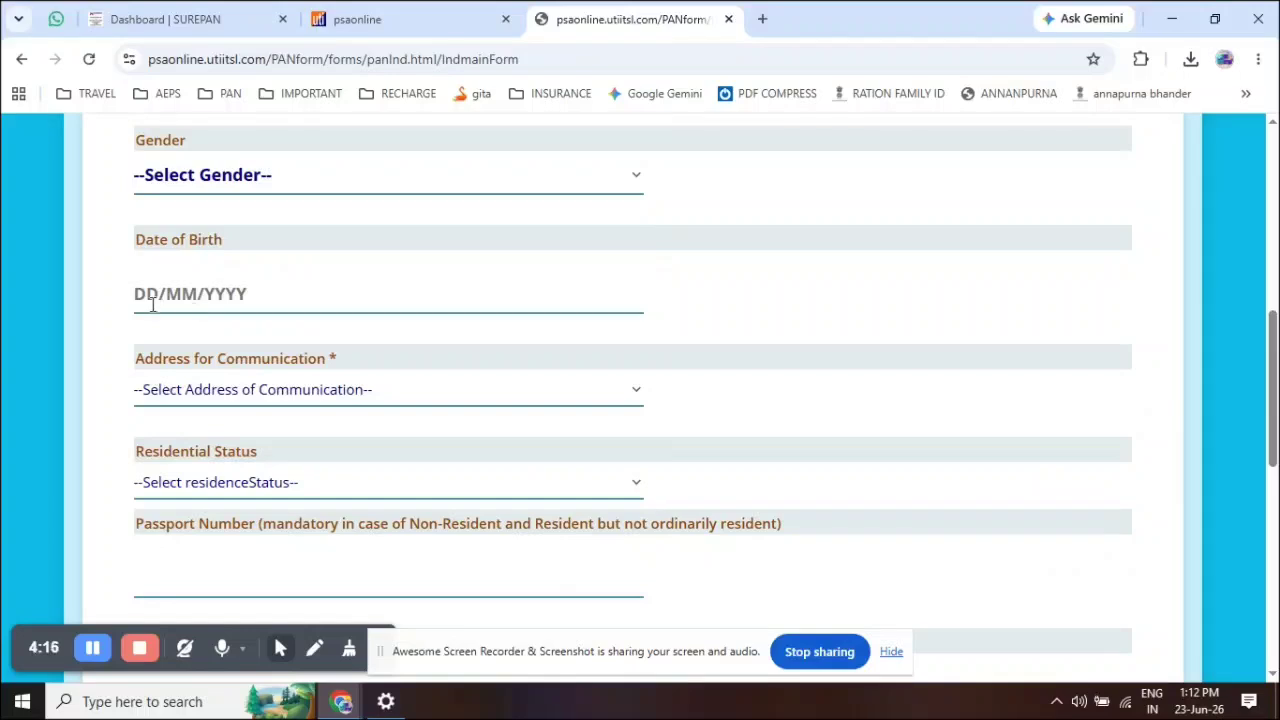
pyautogui.click(153, 297)
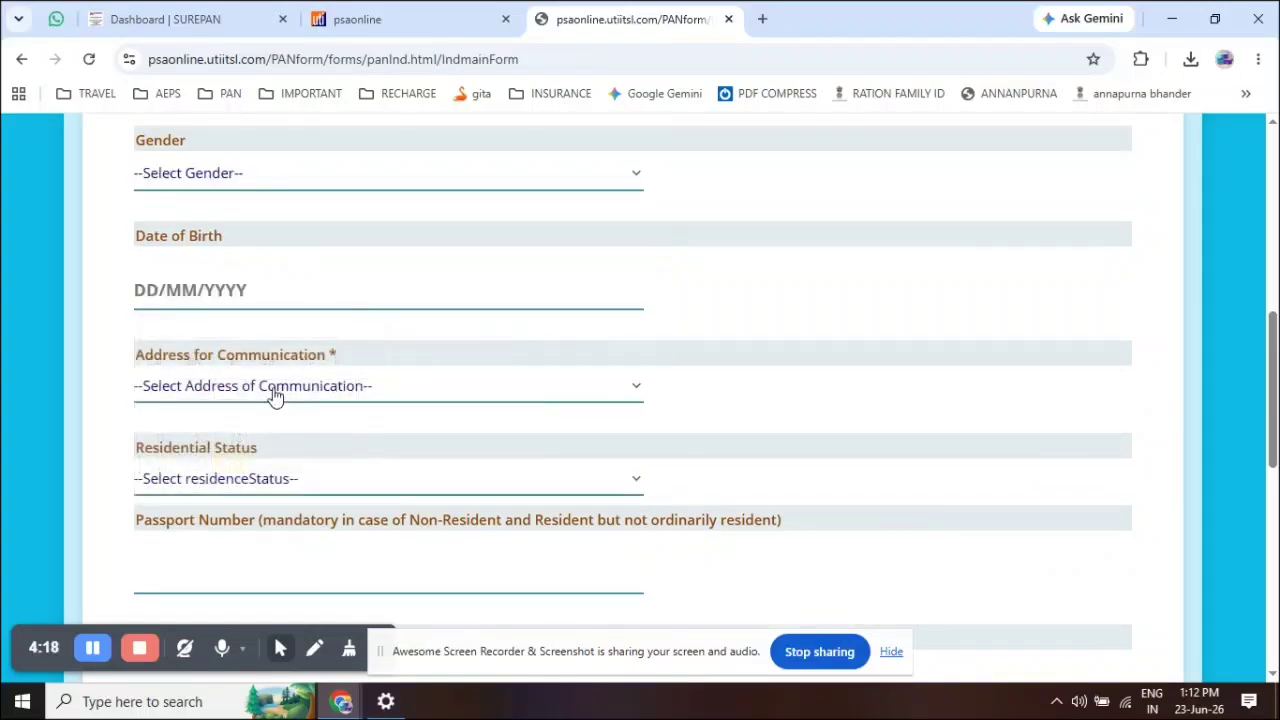
# Set the address for communication to RESIDENCE and the residential status to RESIDENT
pyautogui.click(343, 386)
pyautogui.click(200, 518)
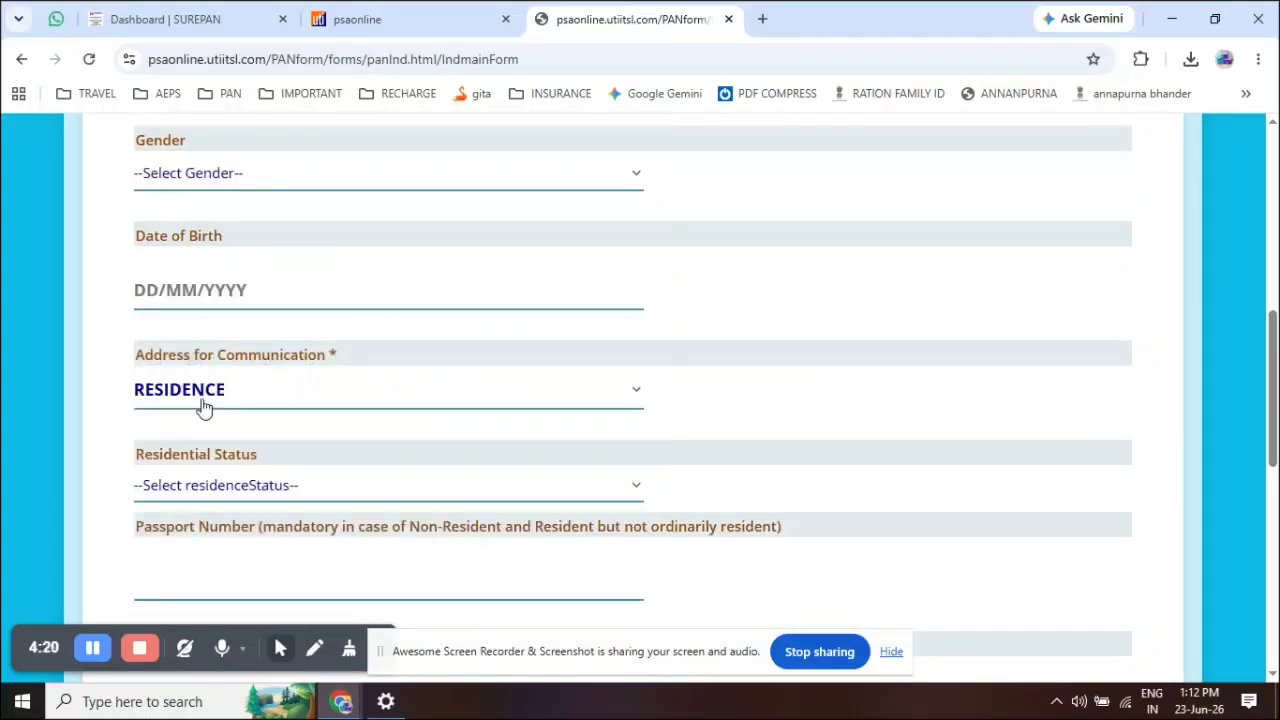
pyautogui.scroll(-2, 320, 395)
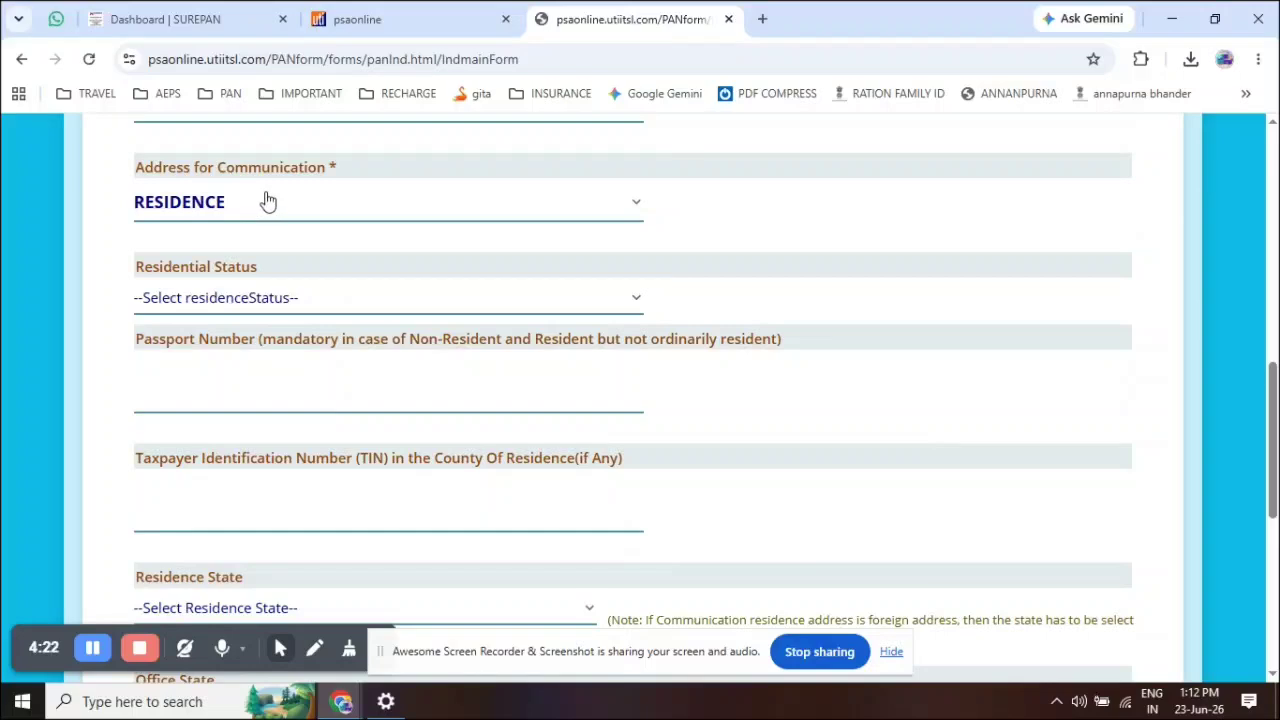
pyautogui.click(190, 306)
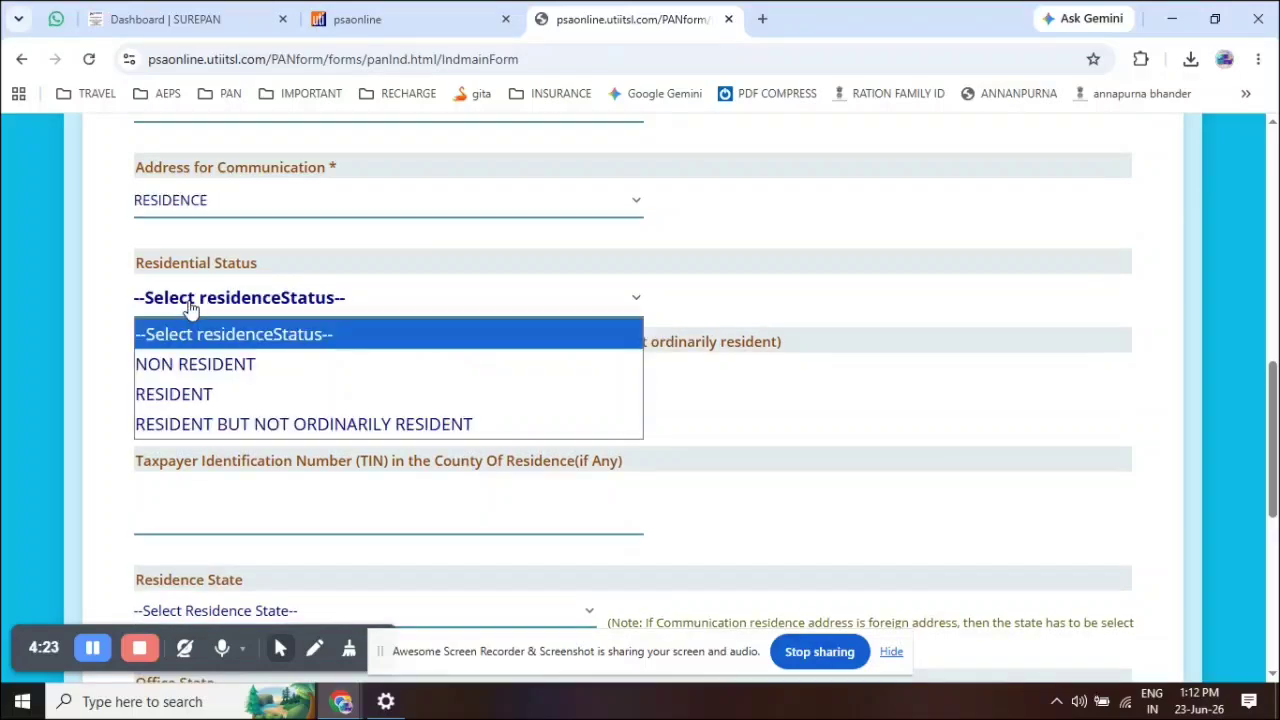
pyautogui.click(168, 404)
# Set the applicant's residence state to WEST BENGAL
pyautogui.scroll(-2, 428, 348)
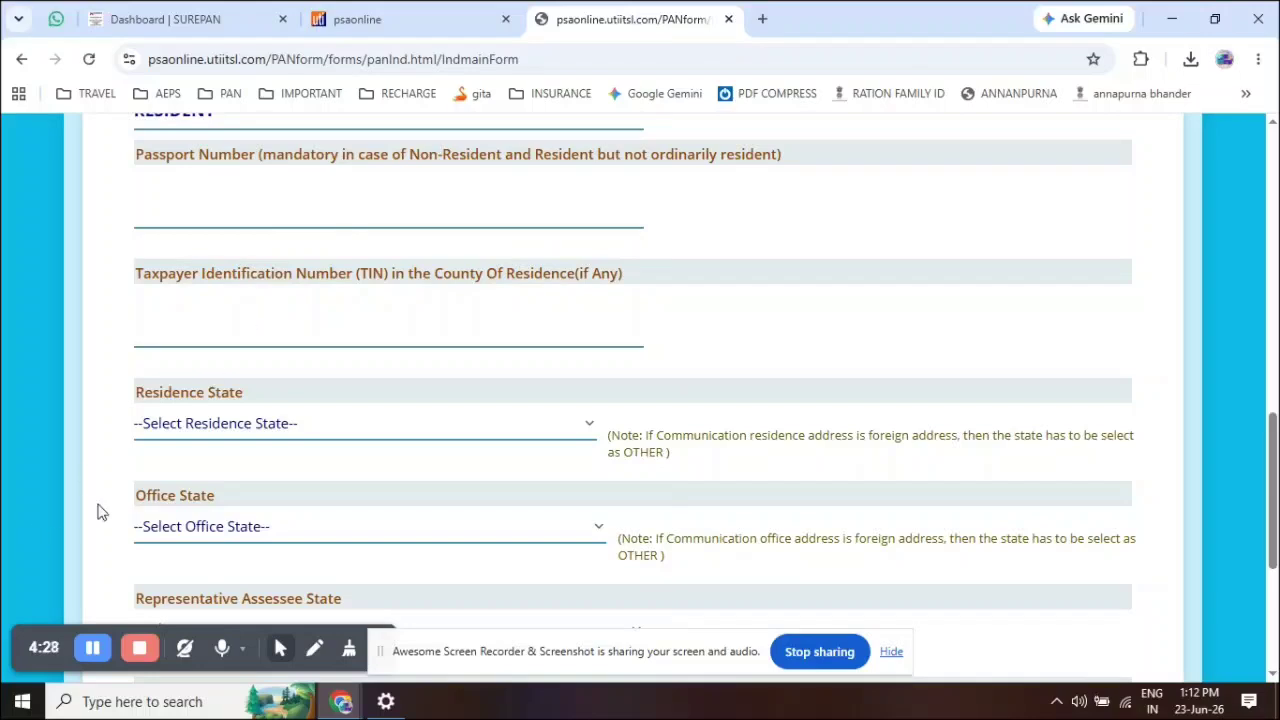
pyautogui.scroll(-1, 320, 411)
pyautogui.click(260, 337)
pyautogui.scroll(-8, 247, 485)
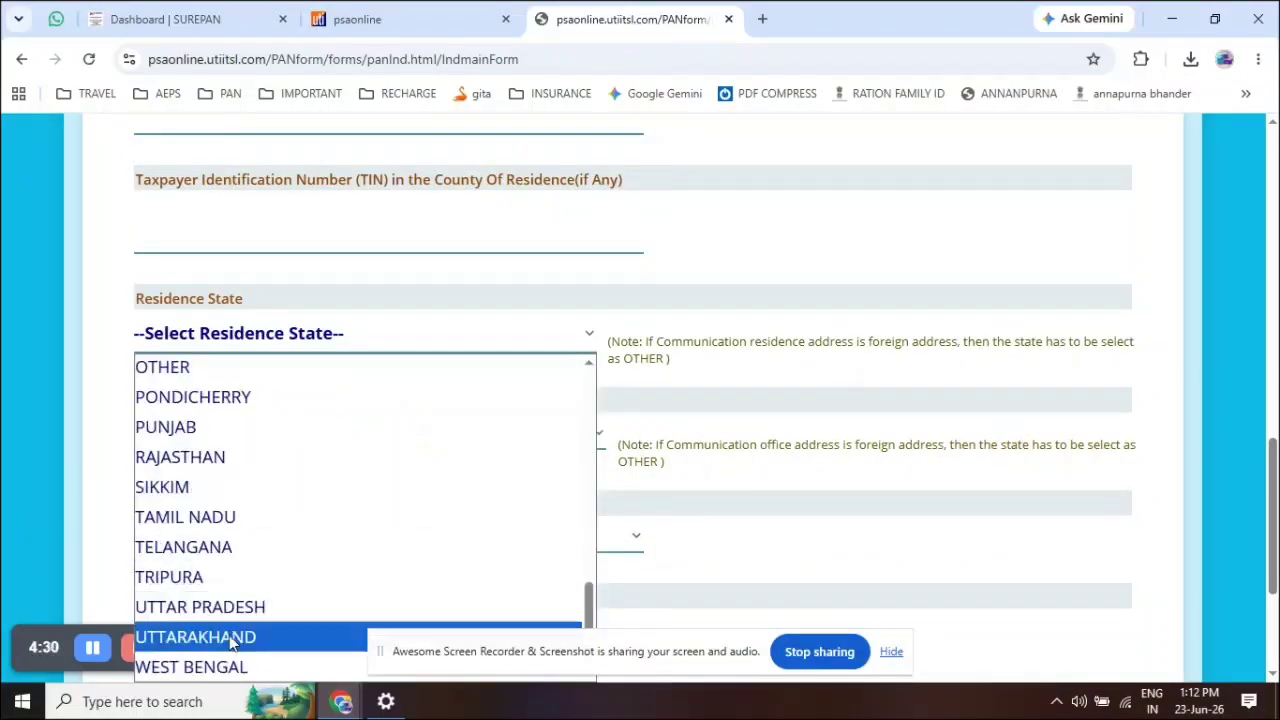
pyautogui.click(190, 668)
# Go over the office state, representative assessee state and applicant Aadhaar fields at the end of the personal information form
pyautogui.scroll(-2, 337, 415)
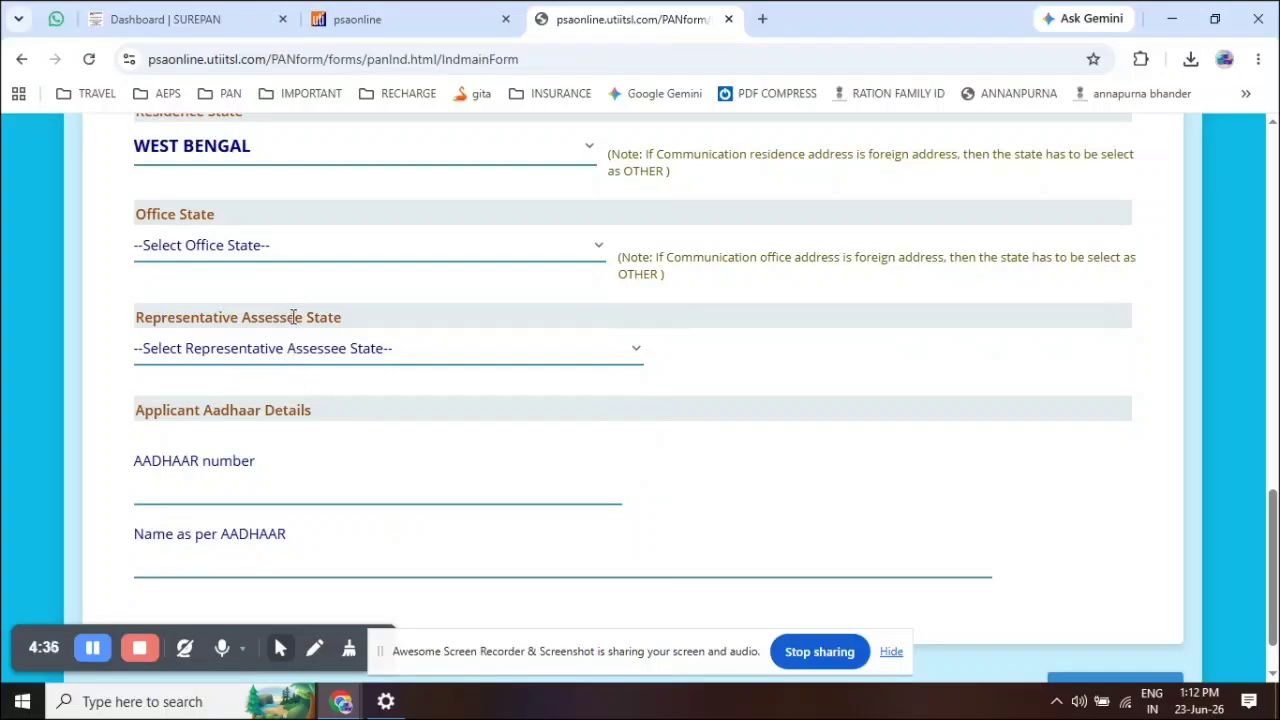
pyautogui.click(175, 498)
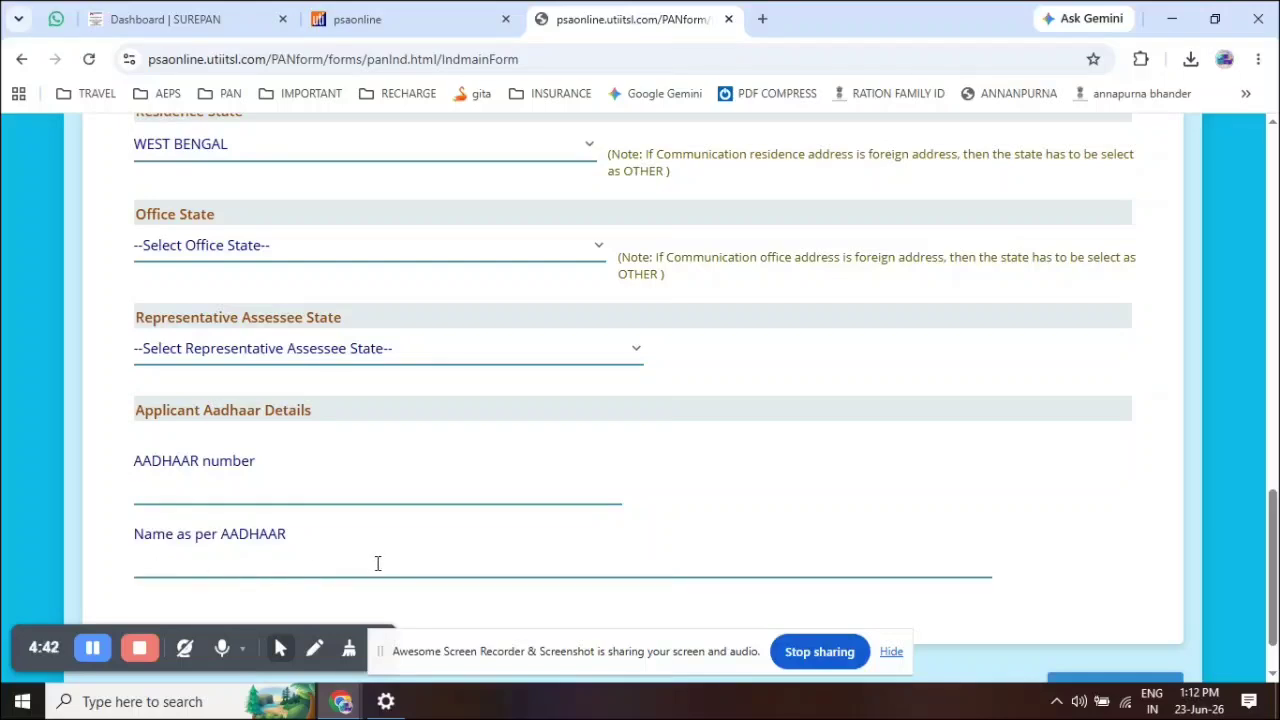
pyautogui.scroll(-1, 757, 540)
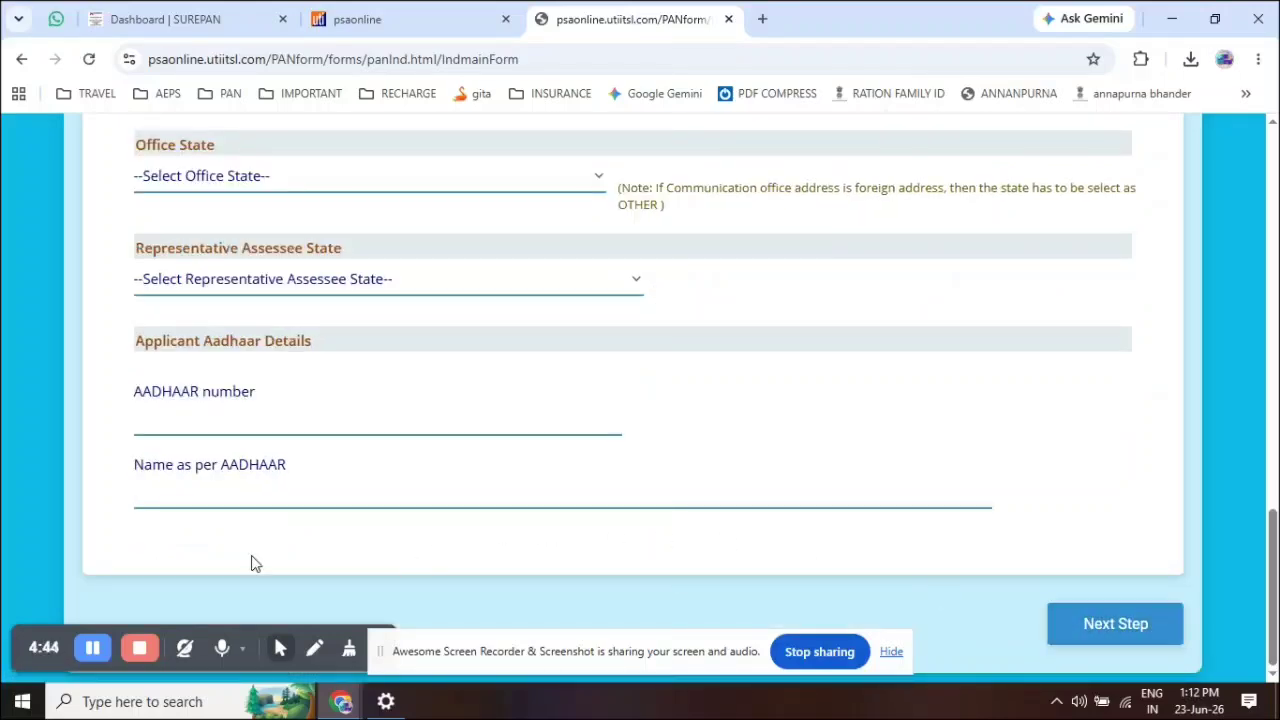
pyautogui.click(85, 652)
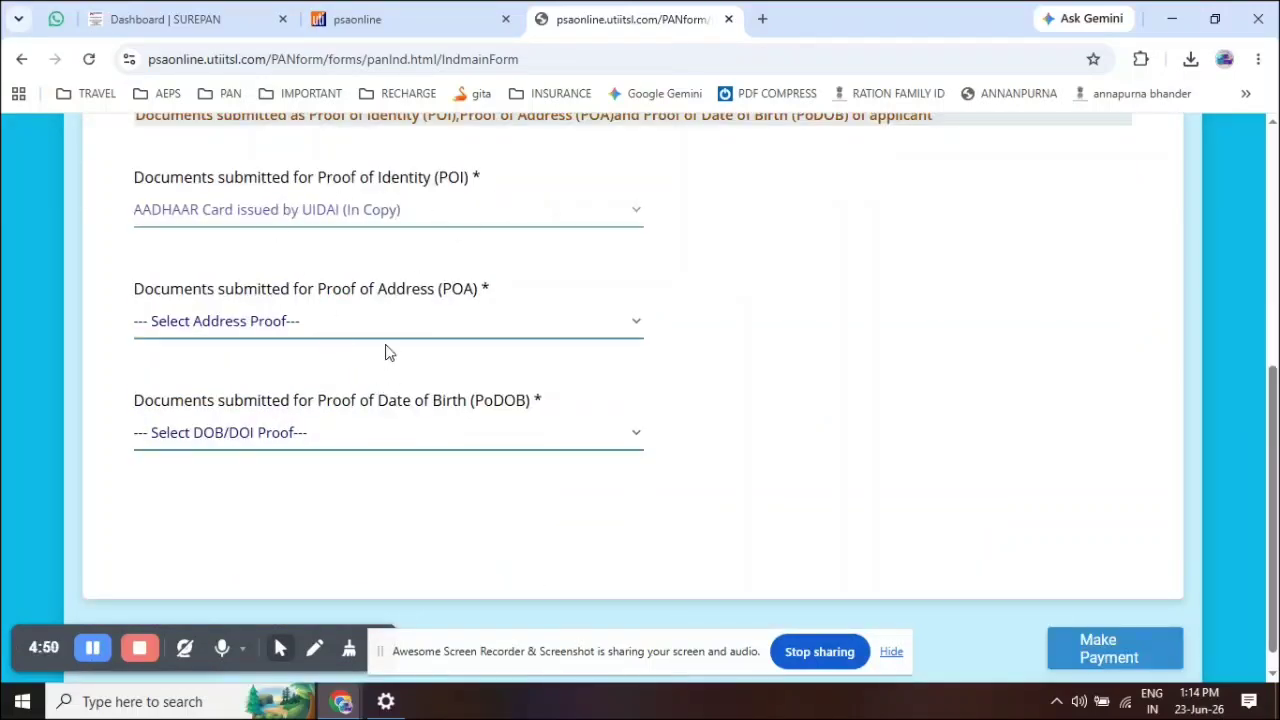
# Set the proof of address to AADHAAR Card issued by UIDAI (In Copy) and the date of birth proof to Voters ID card (In Copy)
pyautogui.click(264, 325)
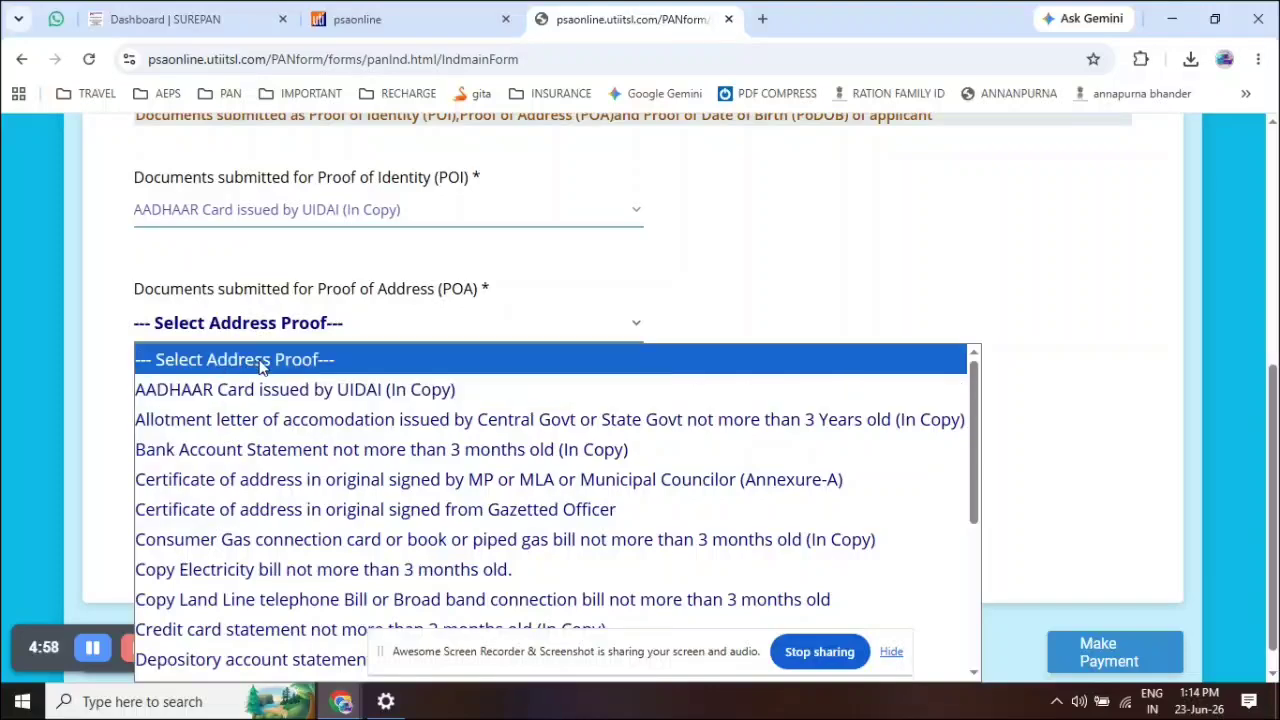
pyautogui.click(254, 390)
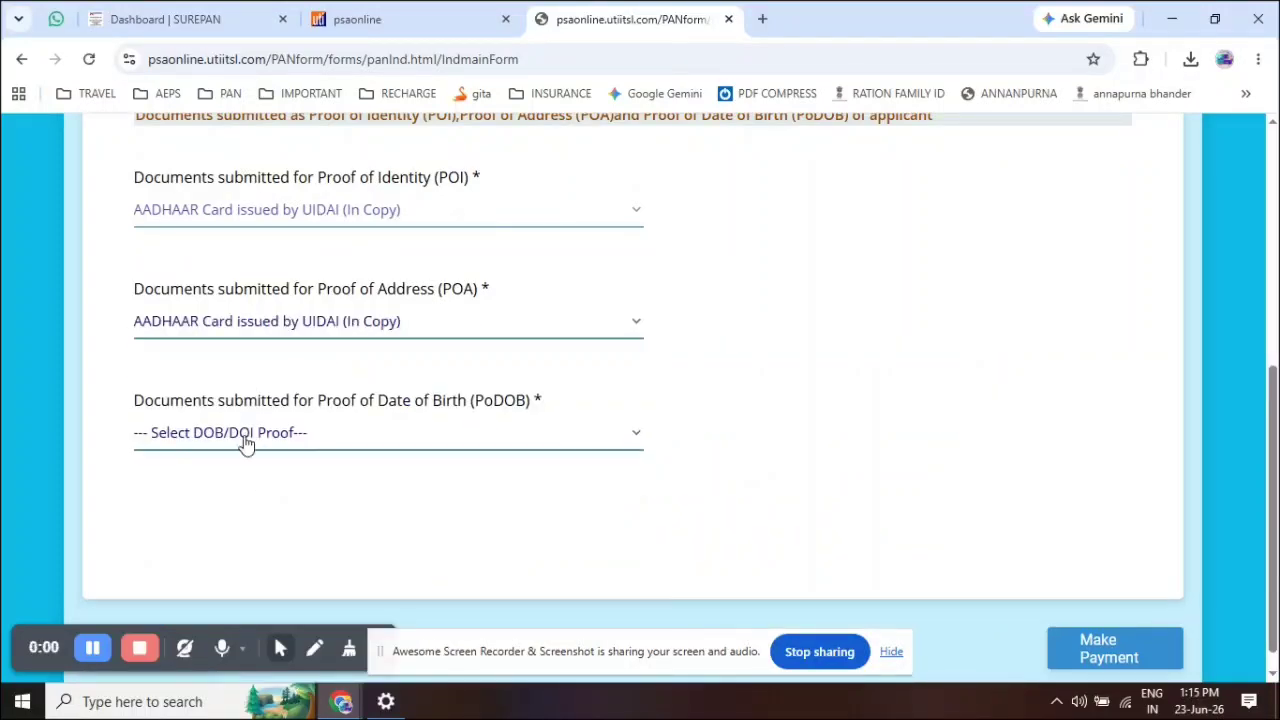
pyautogui.click(246, 440)
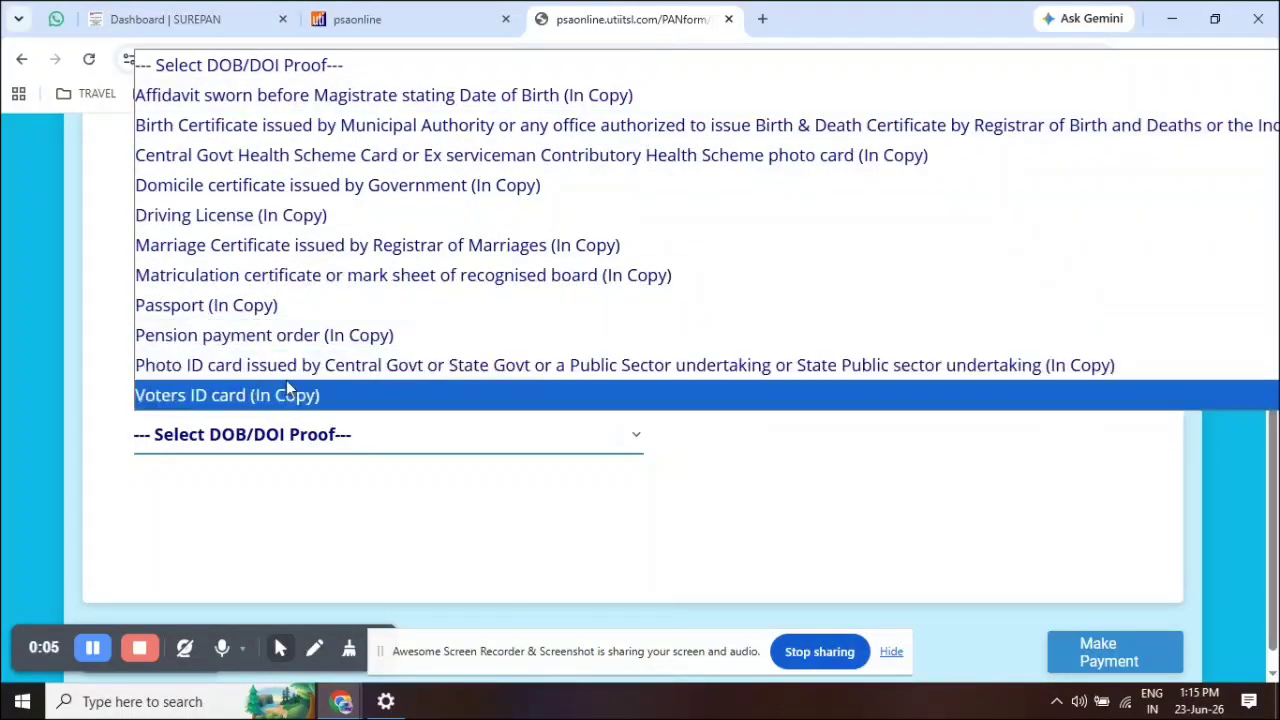
pyautogui.click(265, 396)
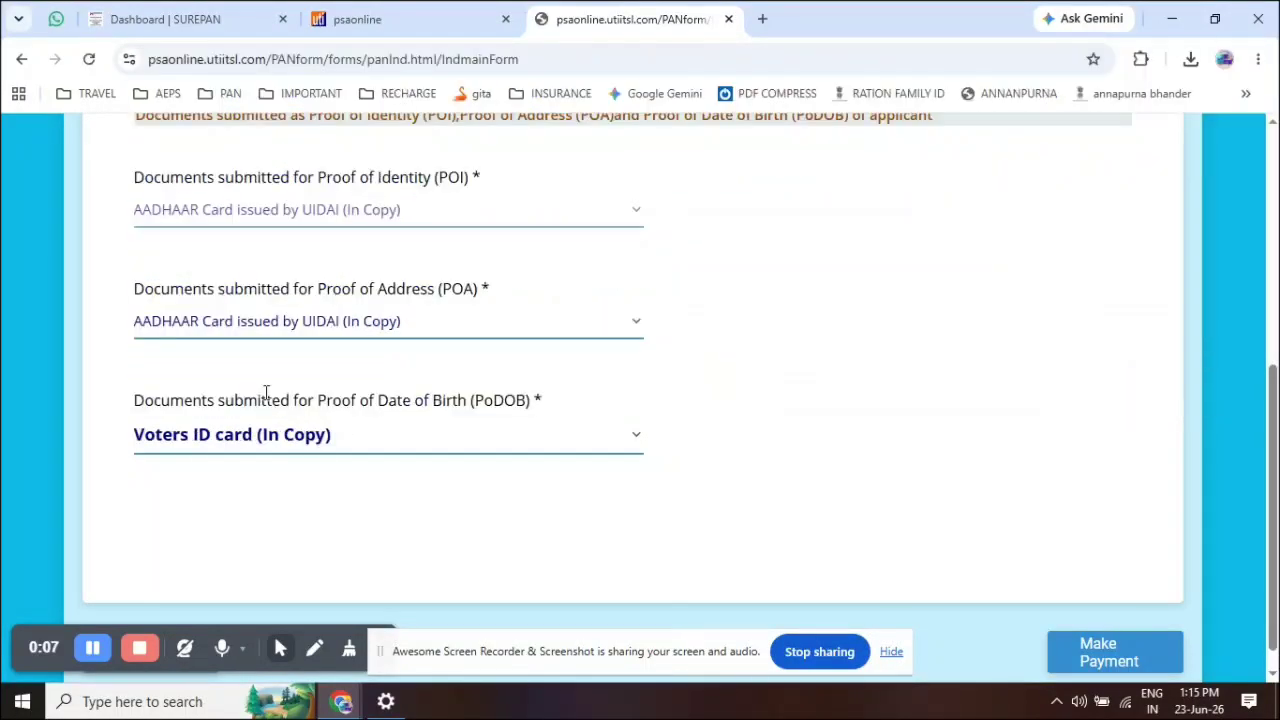
# Make the payment for the application and acknowledge the Aadhaar authentication message
pyautogui.scroll(-1, 1211, 640)
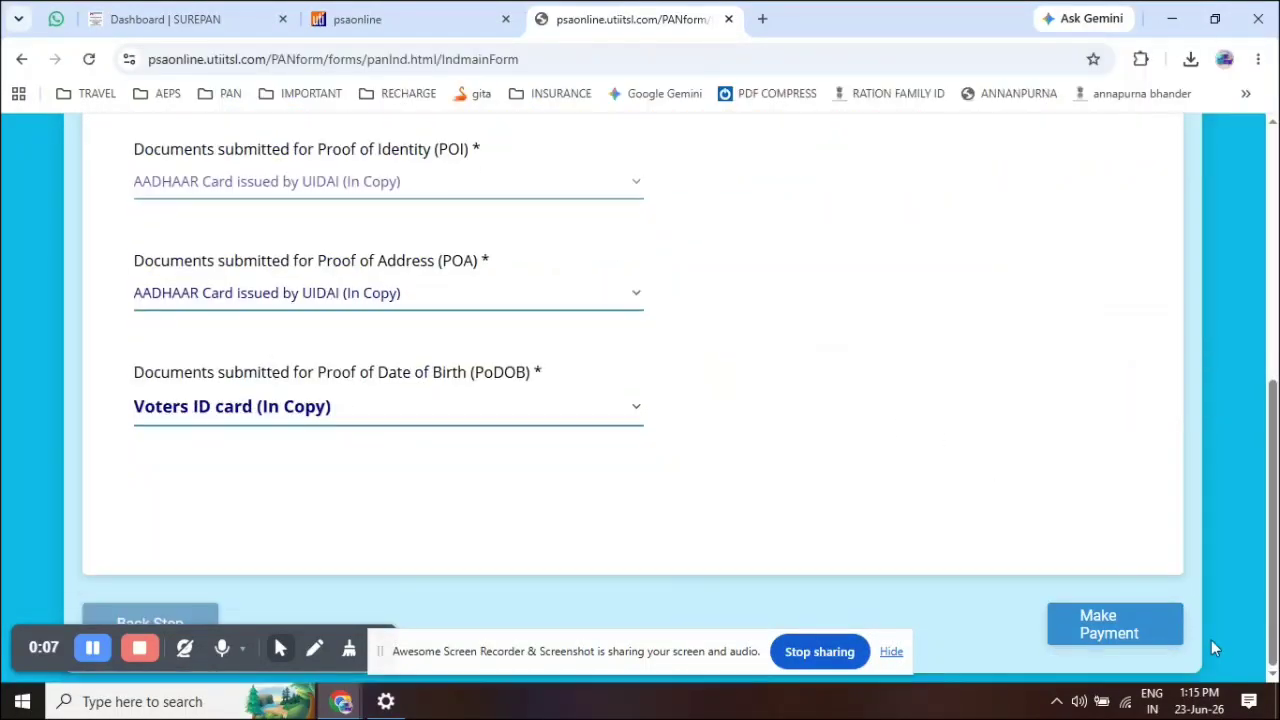
pyautogui.click(1075, 630)
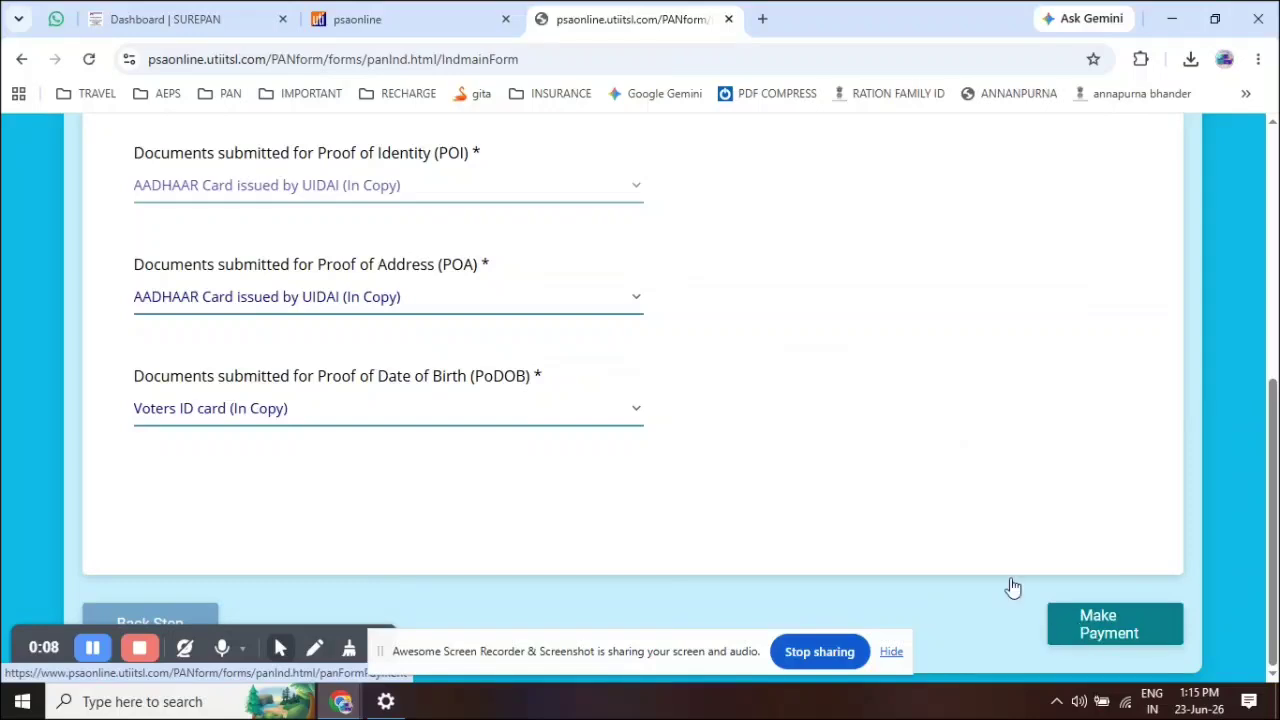
pyautogui.click(1052, 514)
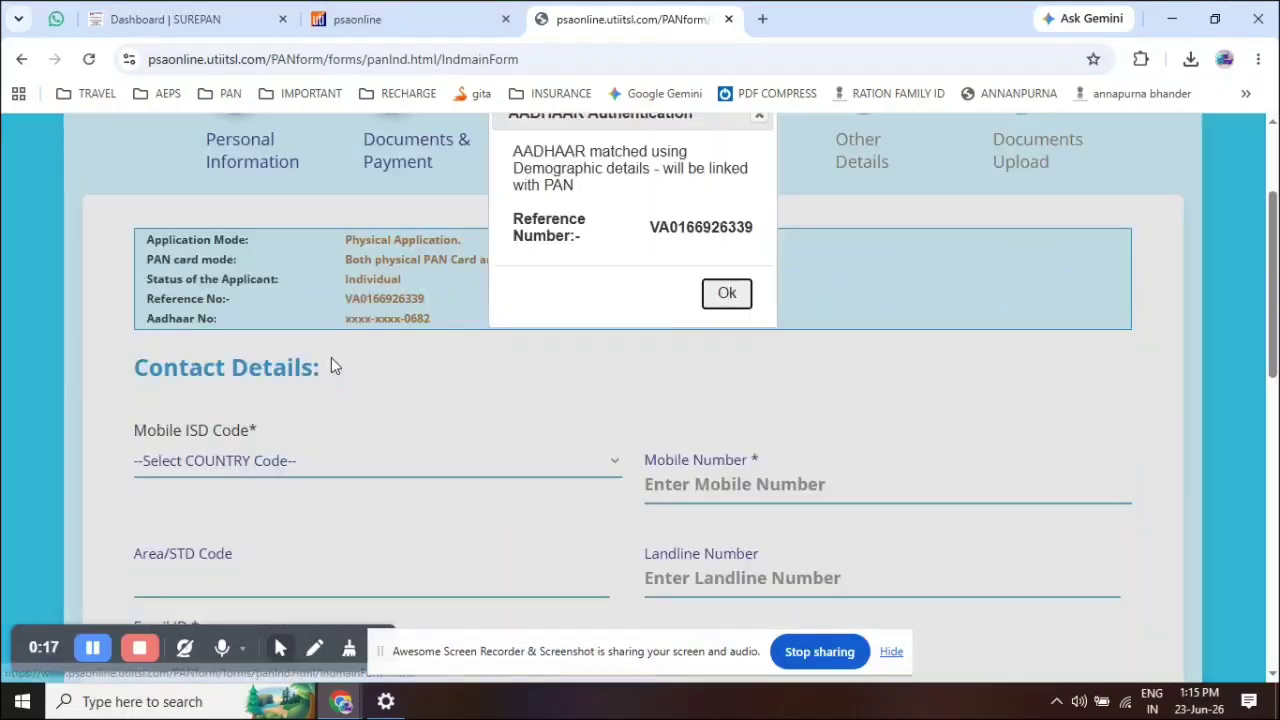
pyautogui.click(724, 294)
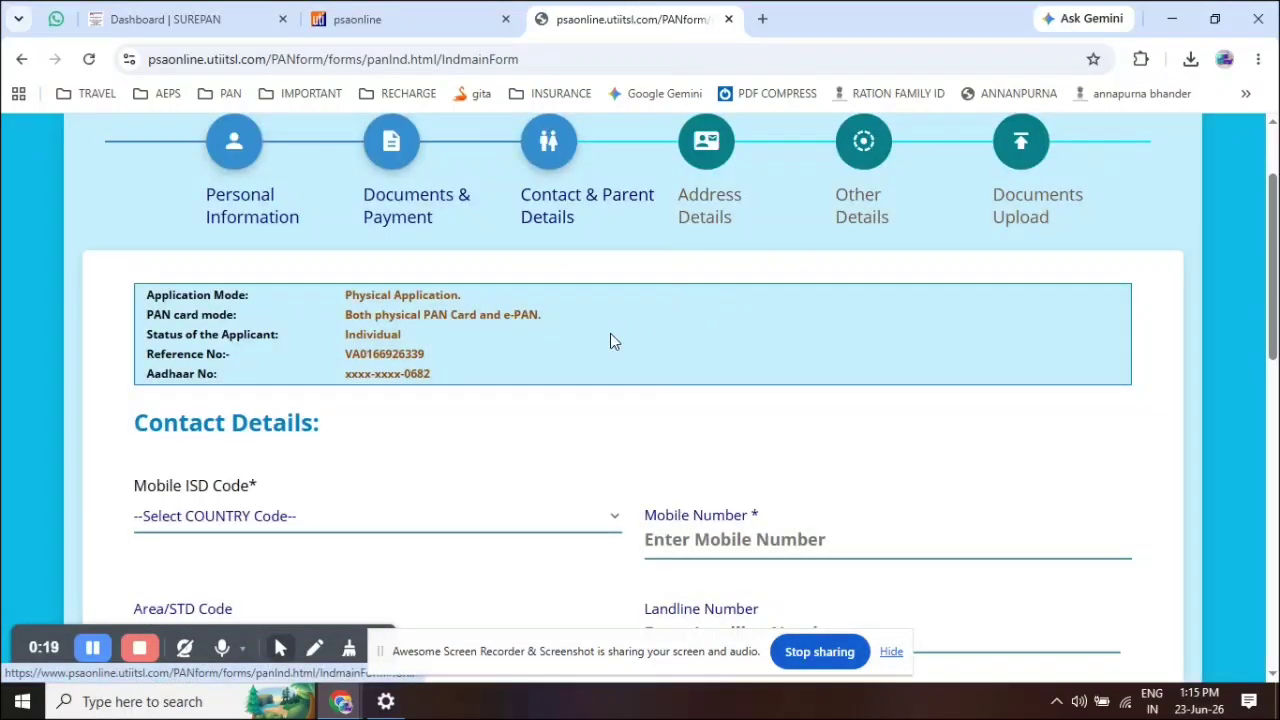
# Set the mobile ISD code to INDIA ( 91 ) in the contact details and start on the mobile number field
pyautogui.scroll(-3, 280, 248)
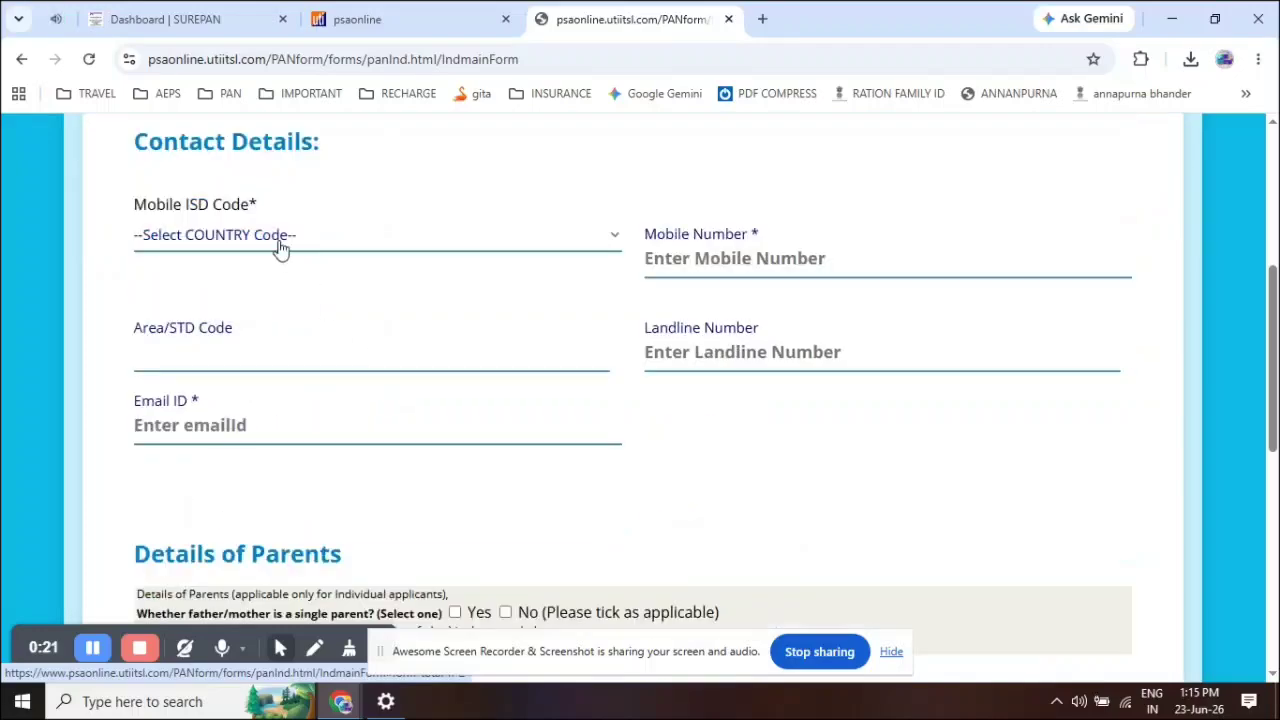
pyautogui.click(280, 248)
pyautogui.write('in')
pyautogui.press('Return')
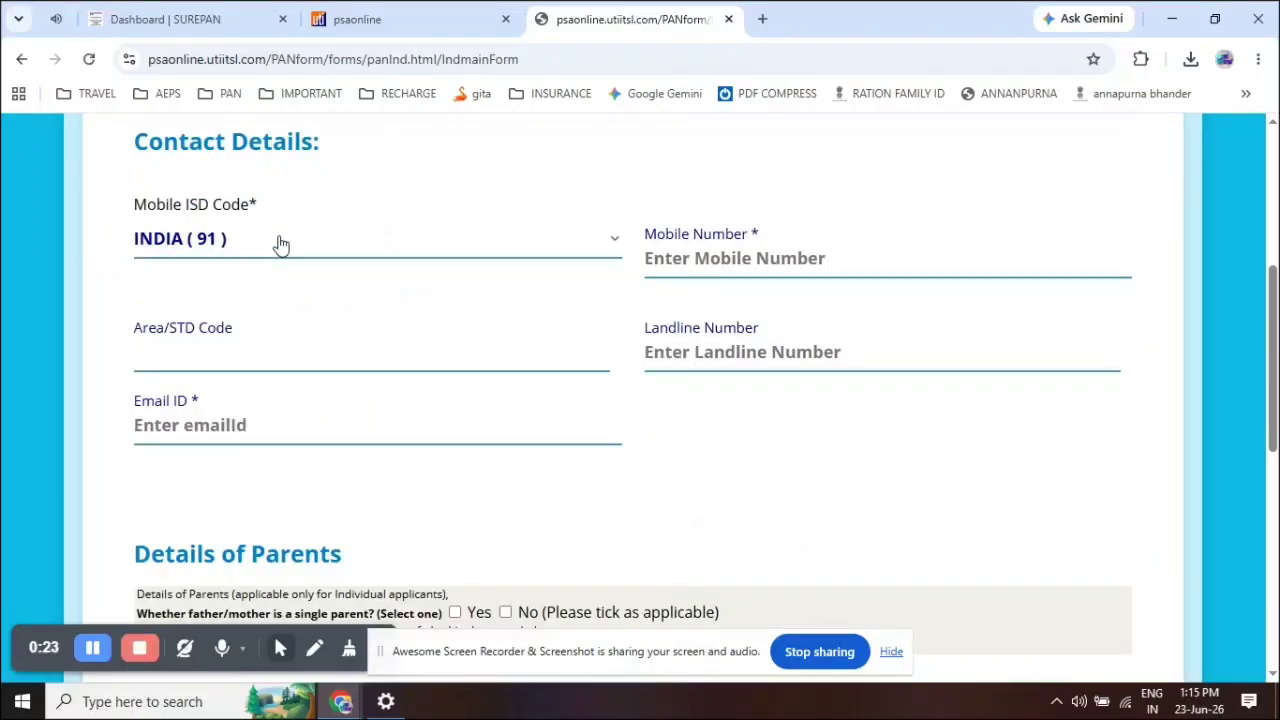
pyautogui.click(678, 266)
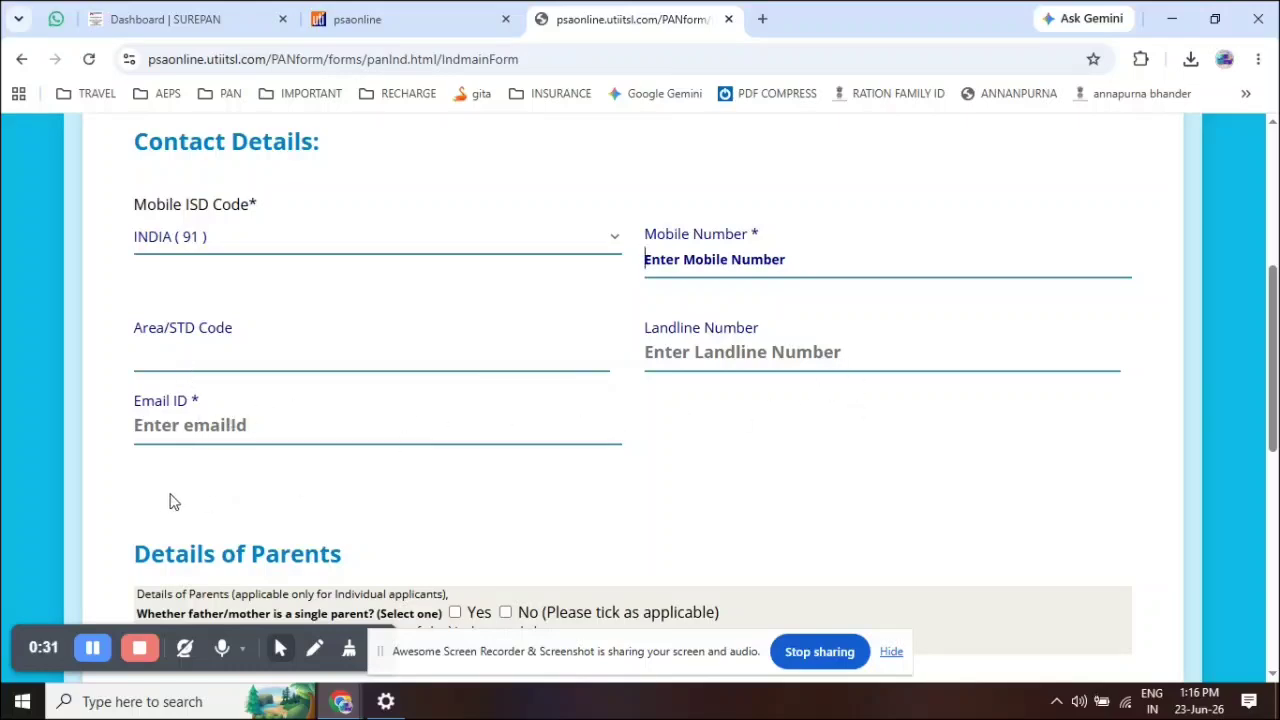
# Answer No to whether the father or mother is a single parent, dismissing the mobile number alert
pyautogui.scroll(-1, 170, 501)
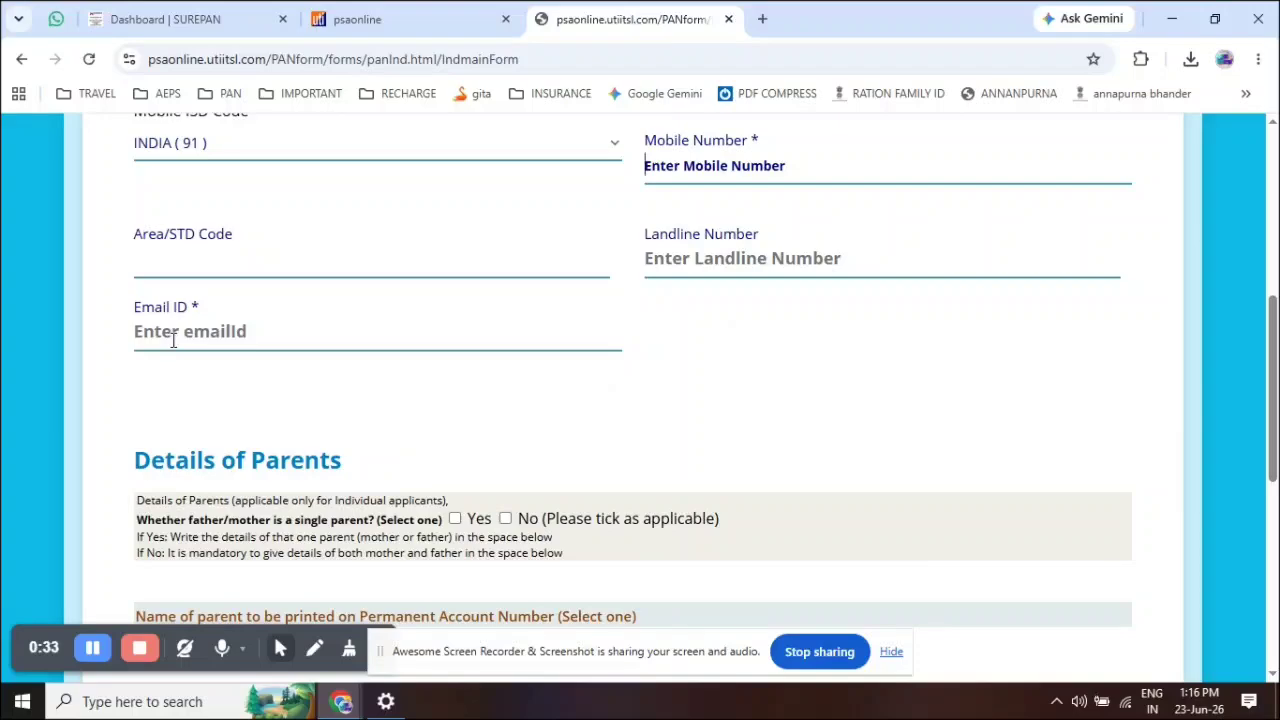
pyautogui.scroll(-1, 190, 300)
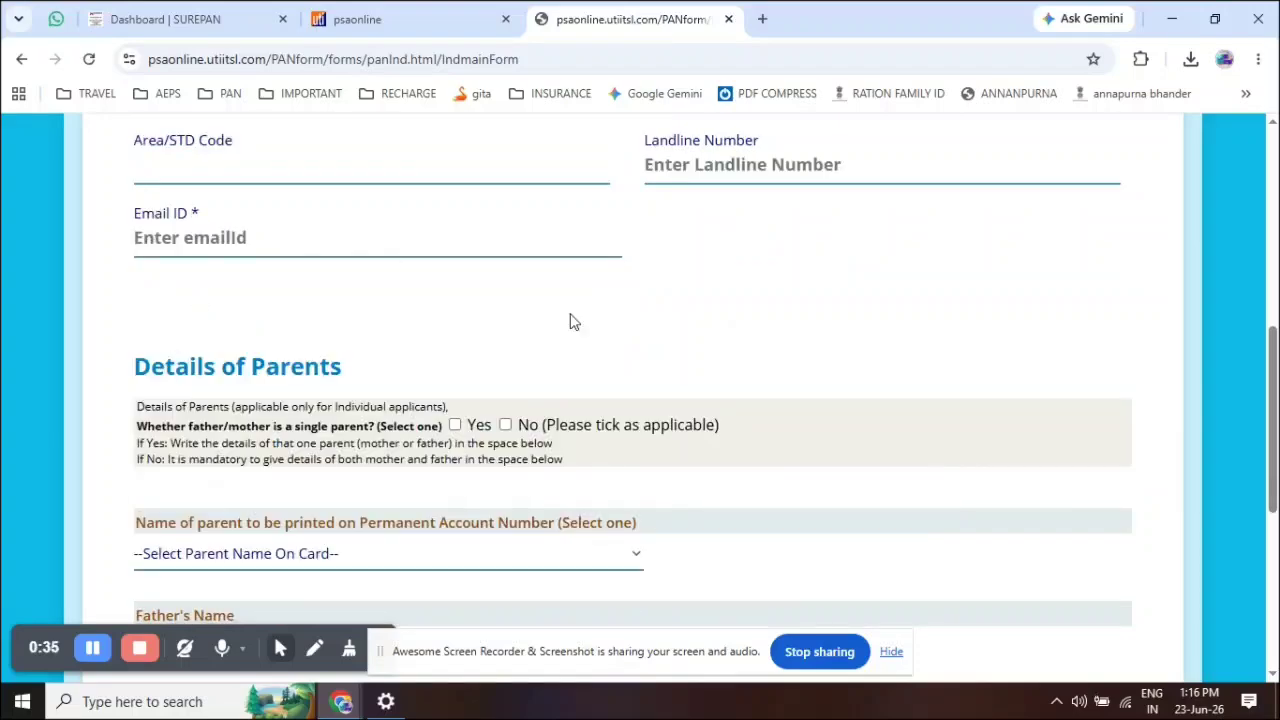
pyautogui.scroll(-2, 700, 350)
pyautogui.click(506, 238)
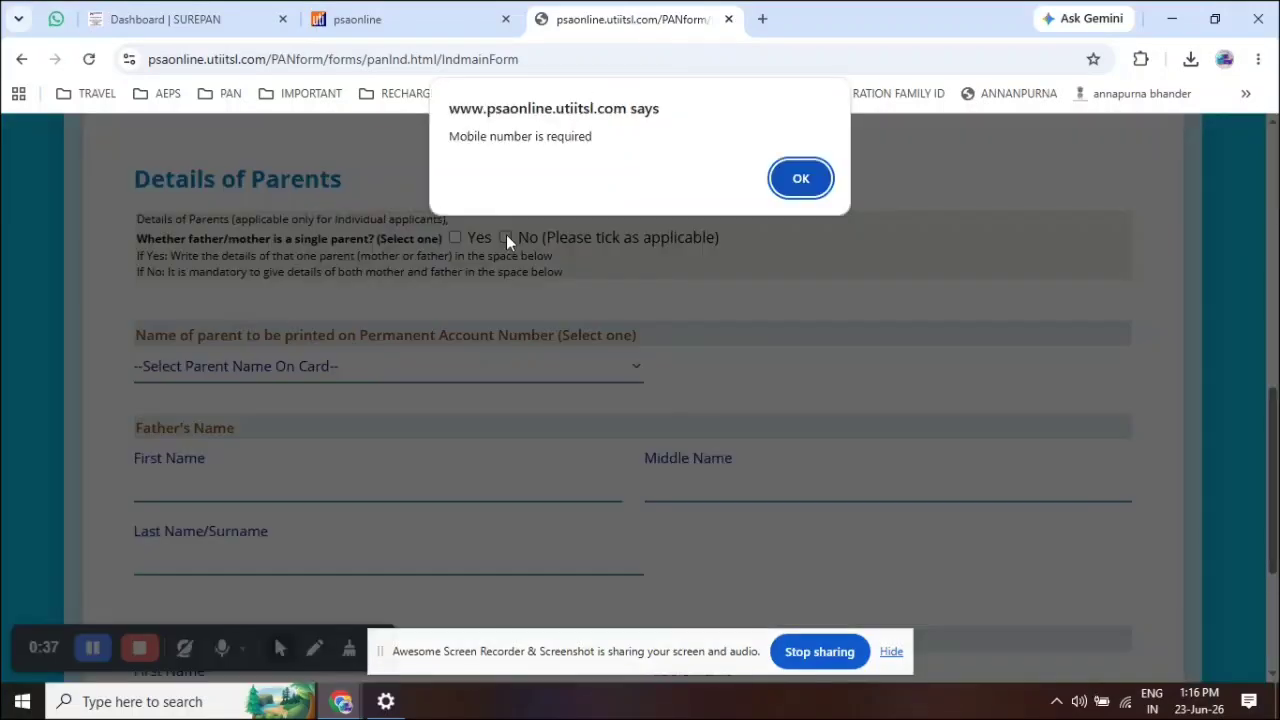
pyautogui.click(798, 182)
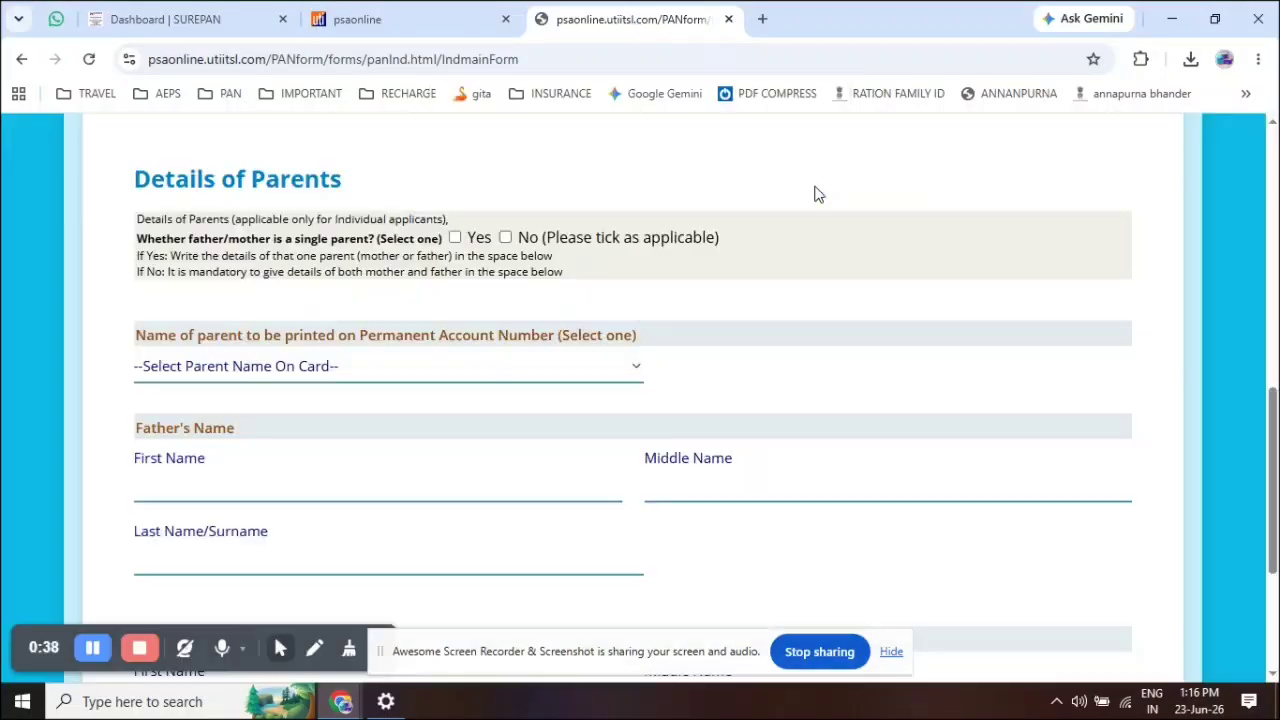
pyautogui.click(506, 238)
# Choose FATHER'S NAME as the parent name printed on the card and go over the father's and mother's name fields
pyautogui.scroll(-2, 421, 342)
pyautogui.click(253, 190)
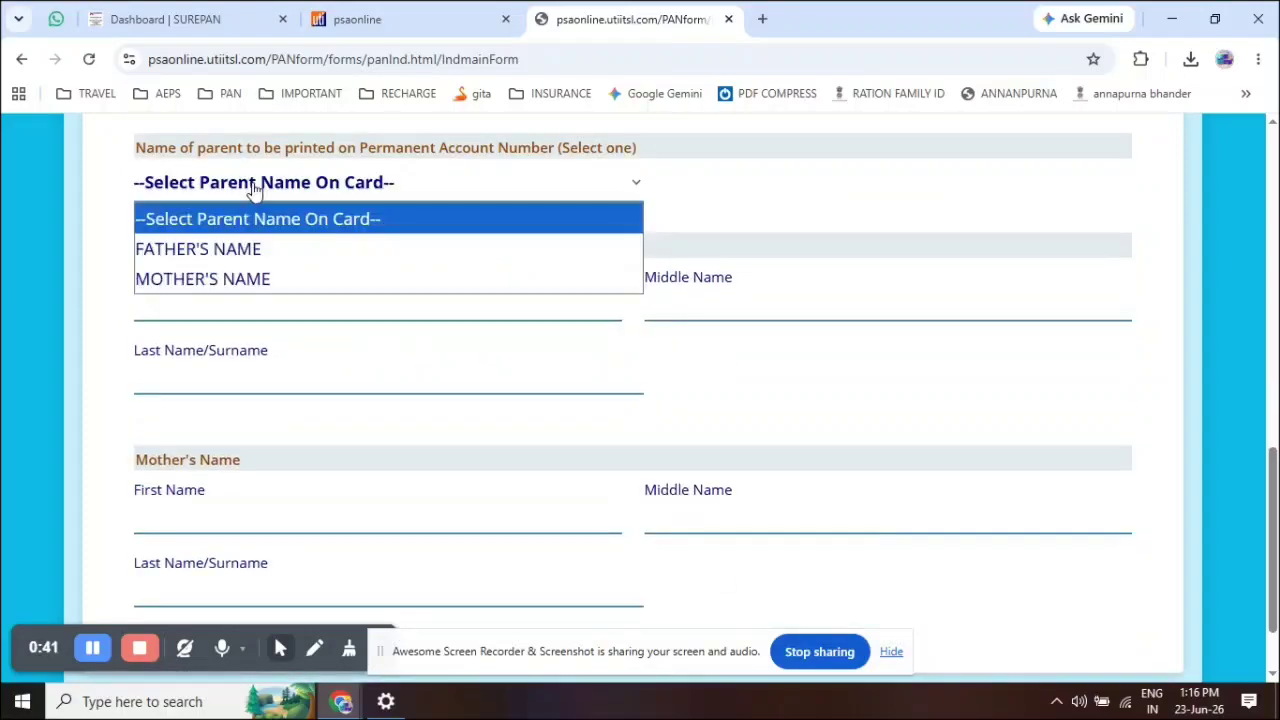
pyautogui.click(217, 251)
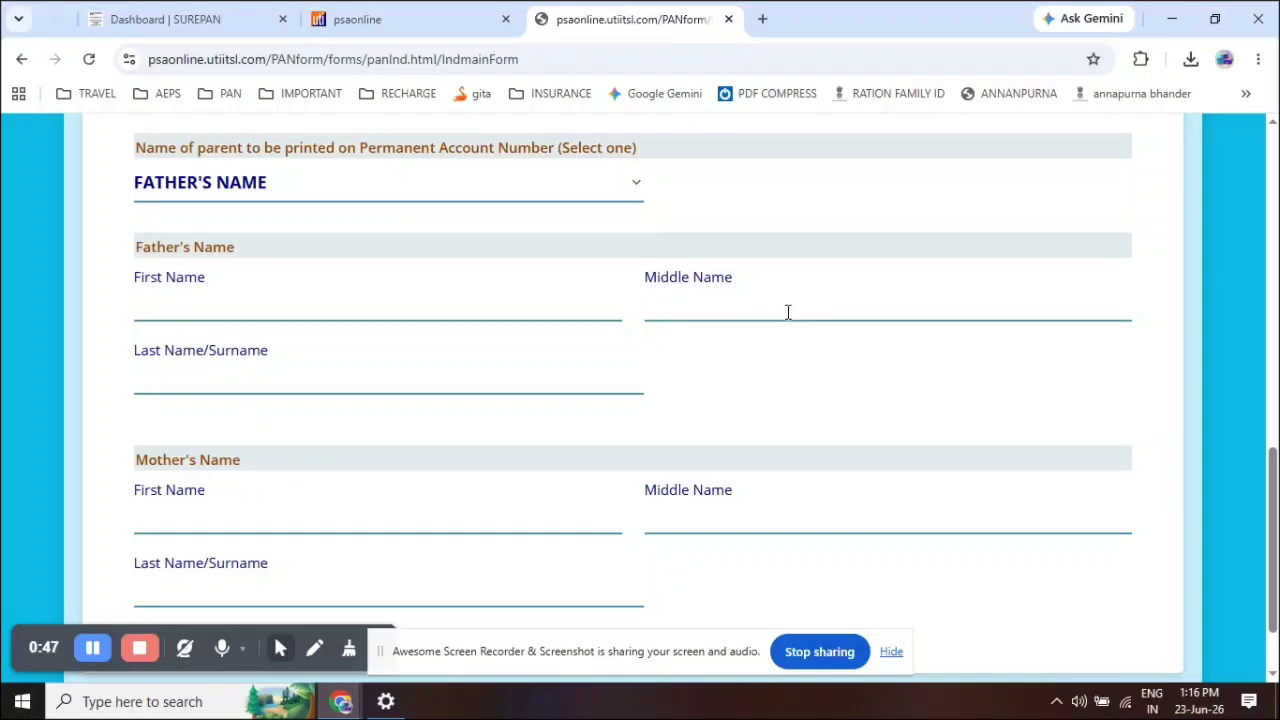
pyautogui.scroll(-1, 433, 388)
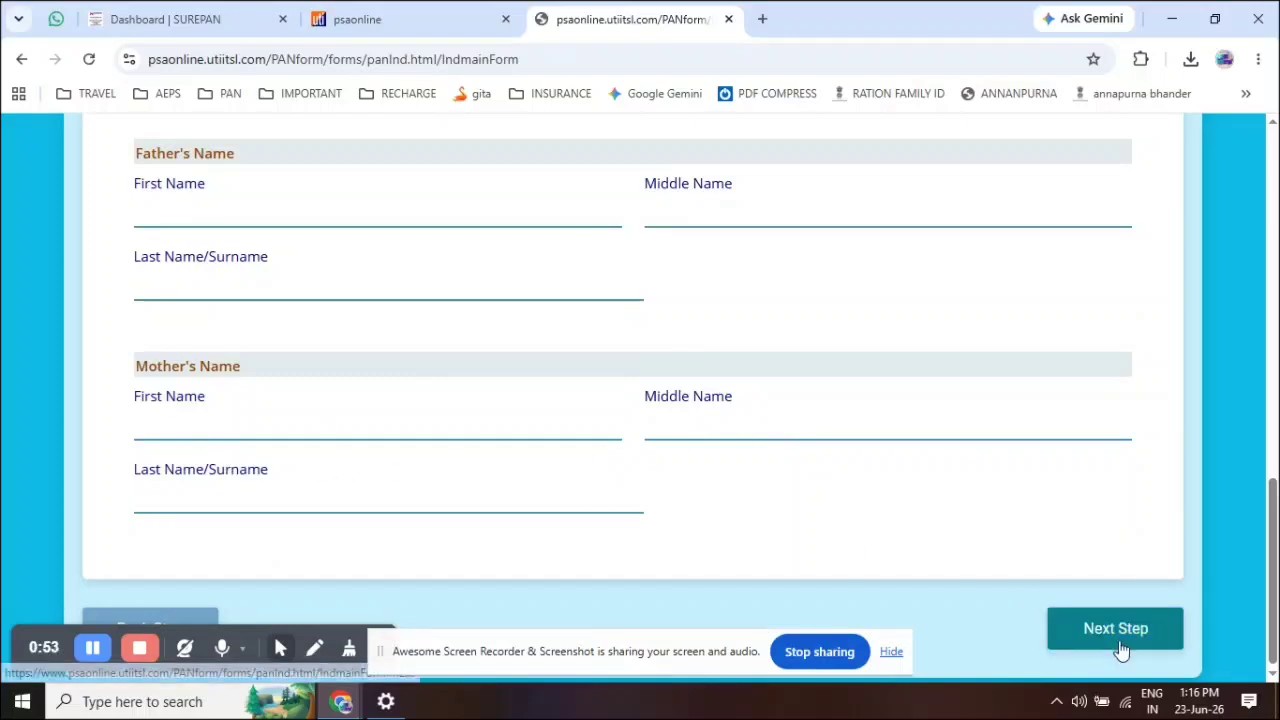
pyautogui.click(88, 648)
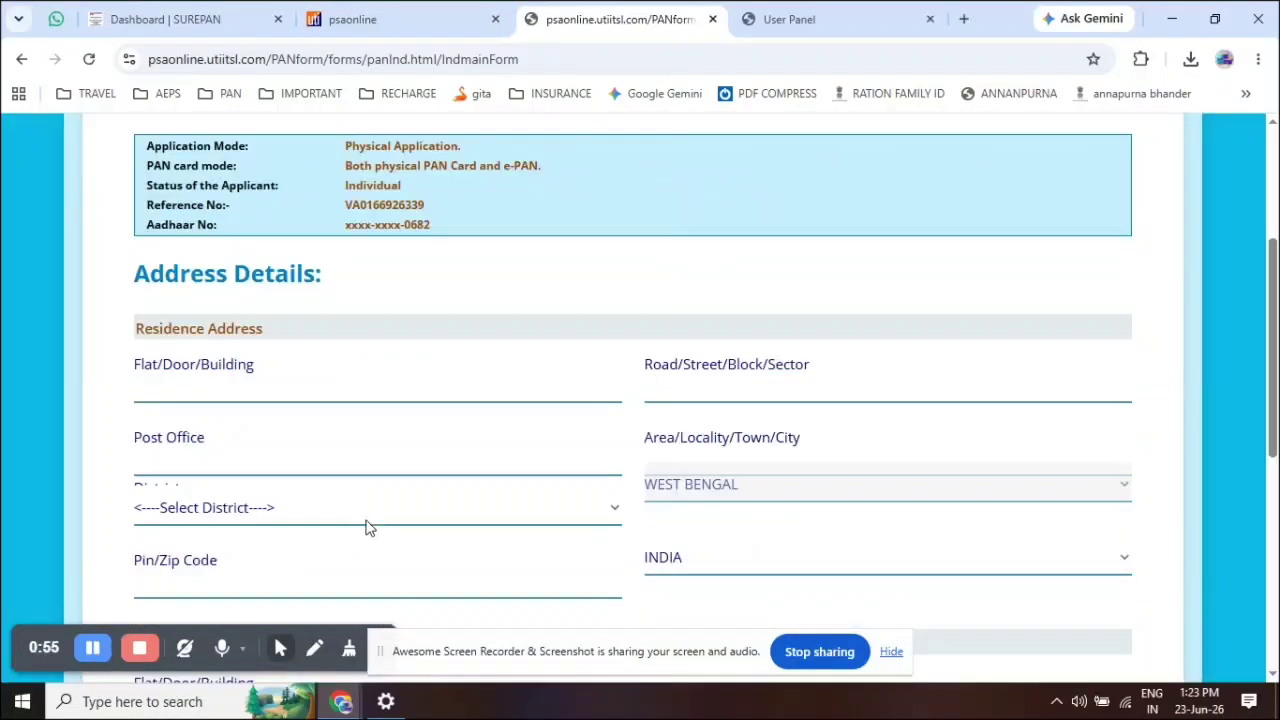
# Go over the residence address, office address and source of income fields in the address details
pyautogui.click(212, 399)
pyautogui.scroll(-1, 281, 531)
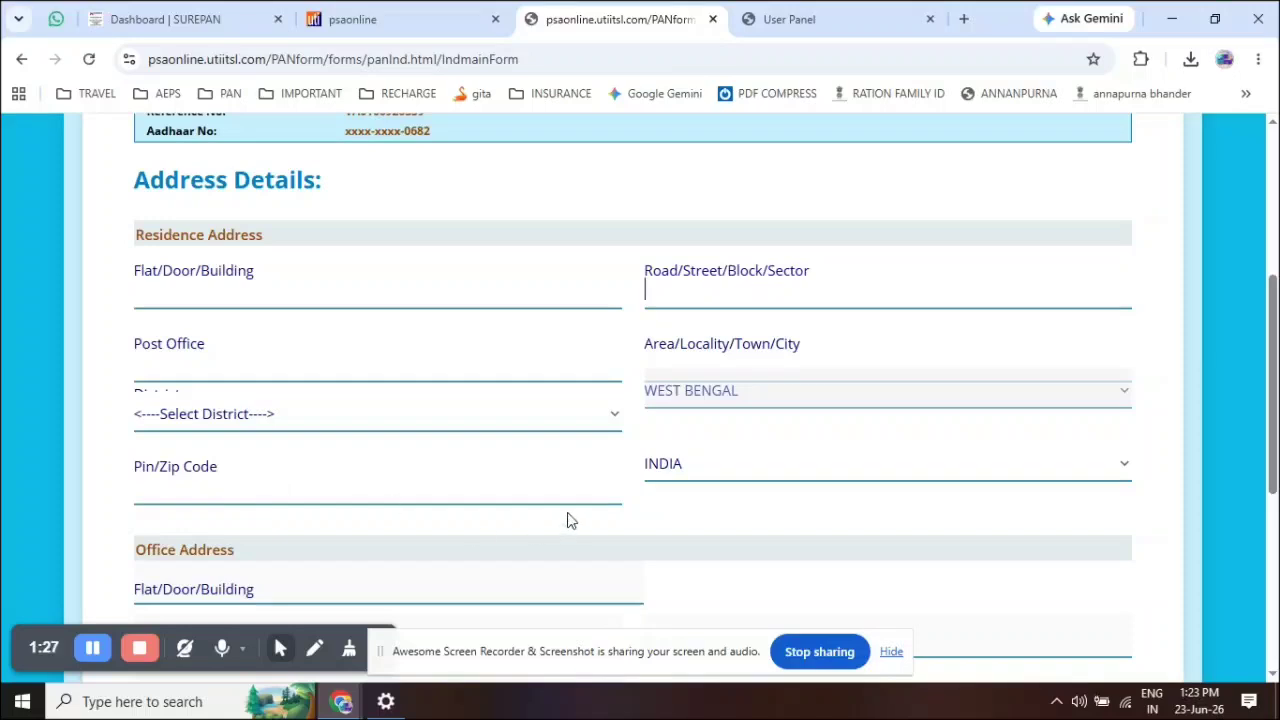
pyautogui.scroll(-3, 525, 513)
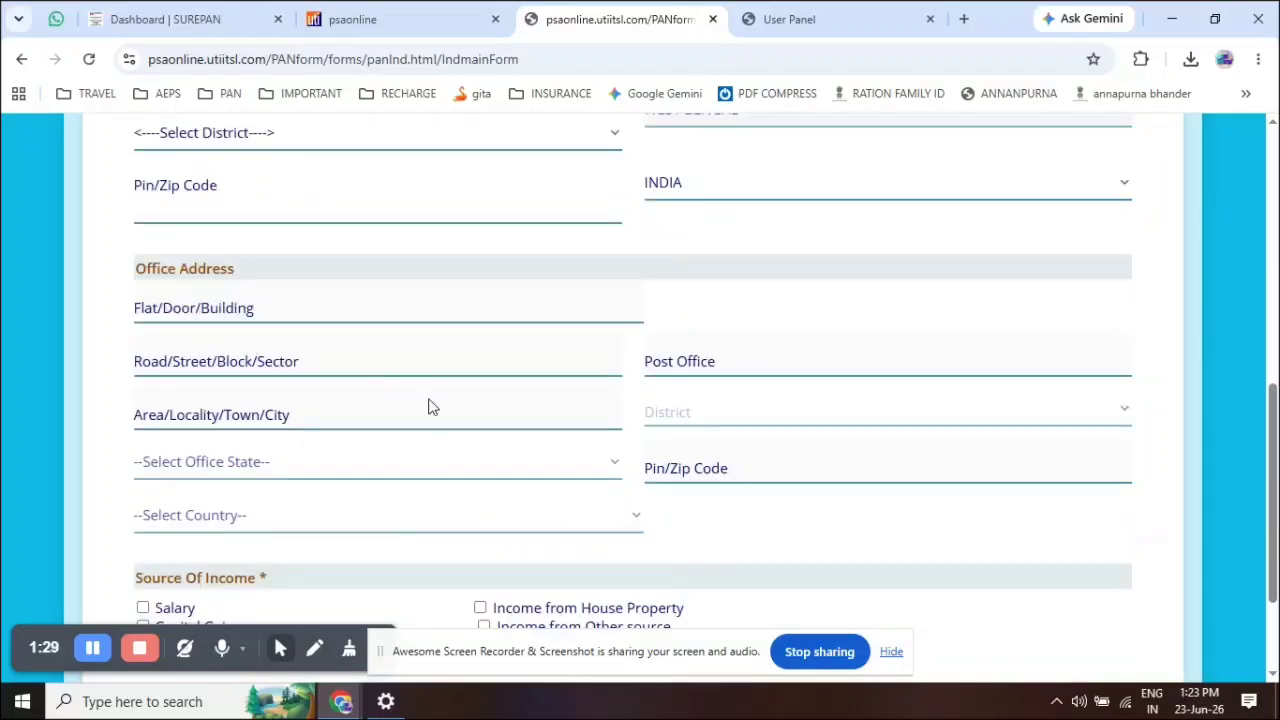
pyautogui.scroll(-2, 429, 410)
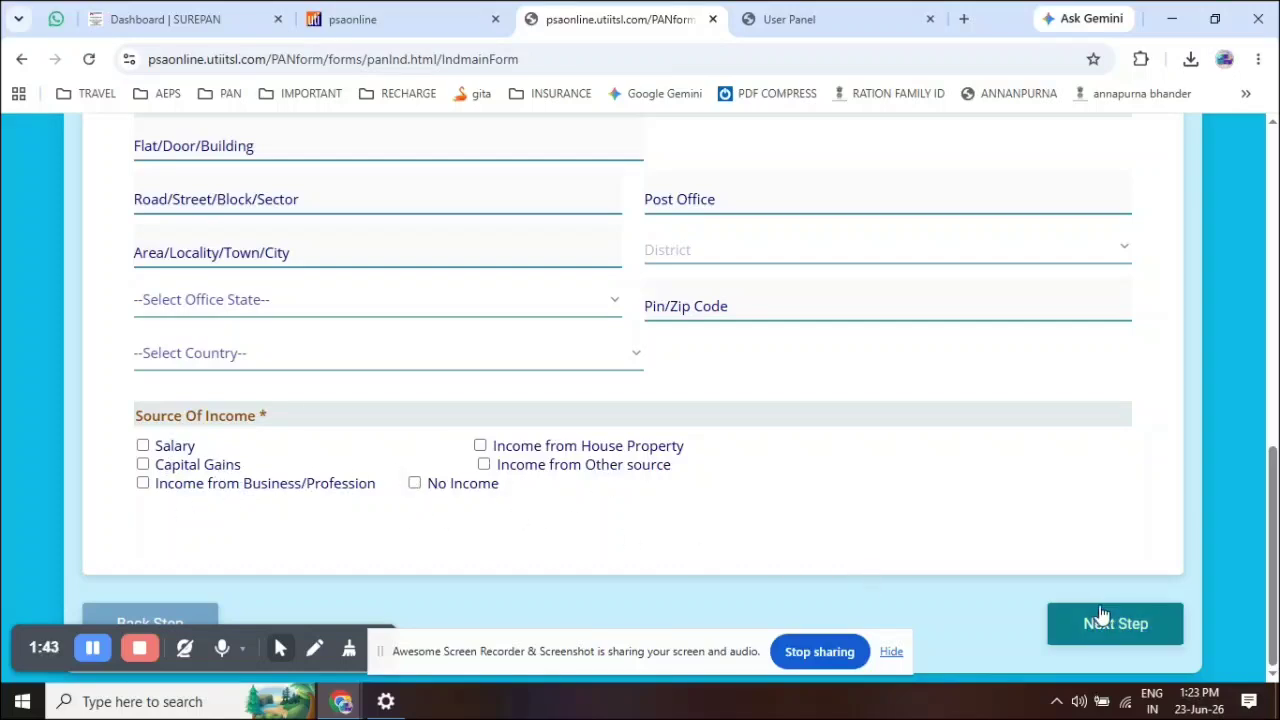
# Set the source of income to No Income, acknowledge the message and continue to the other details
pyautogui.click(93, 649)
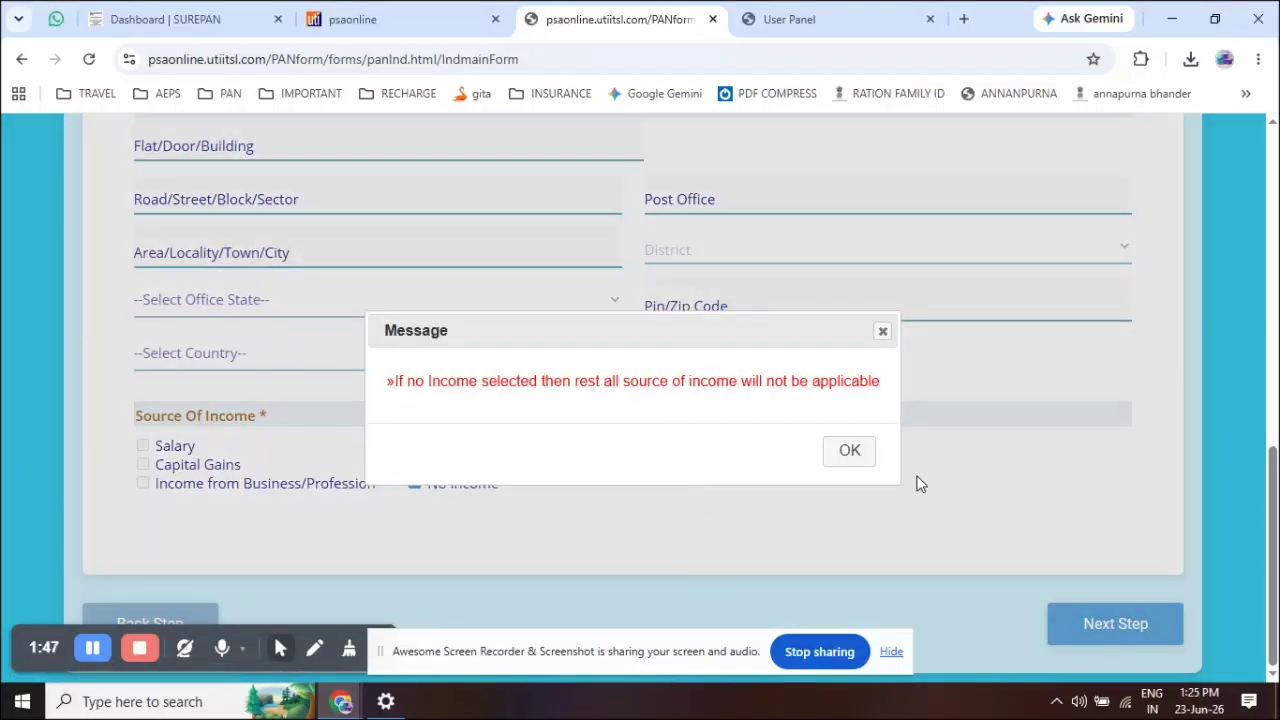
pyautogui.click(865, 458)
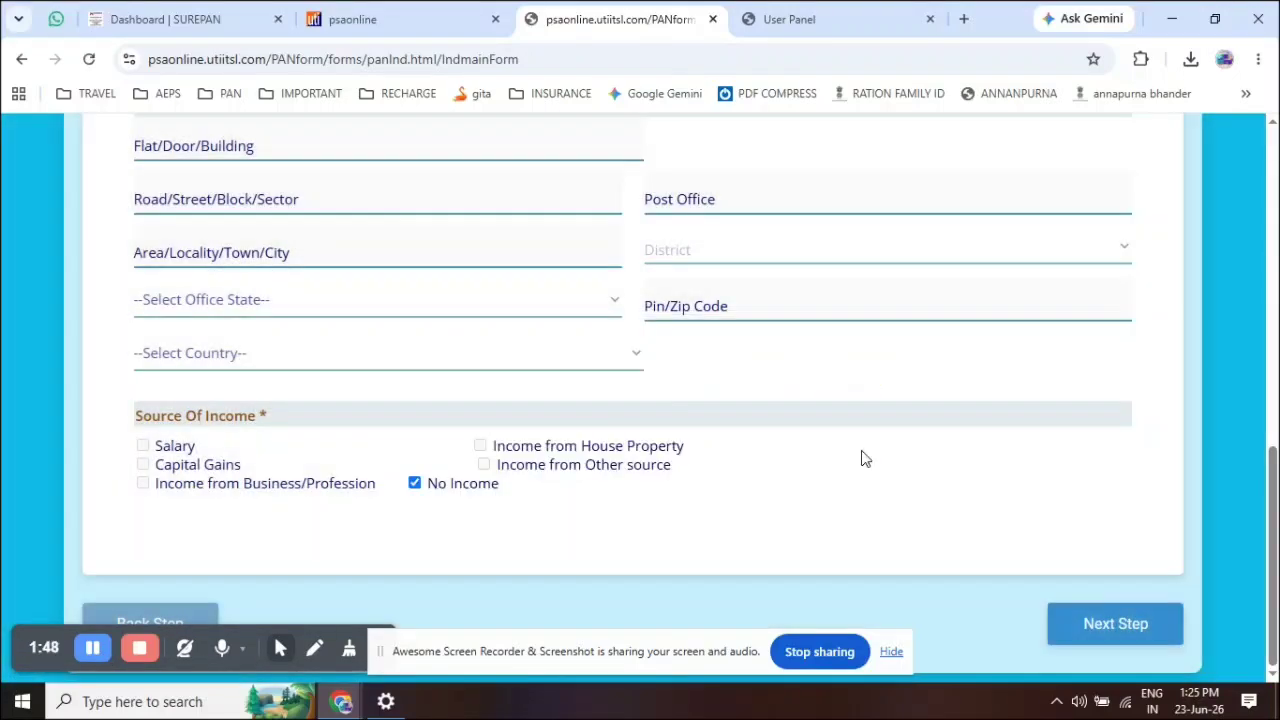
pyautogui.click(1118, 632)
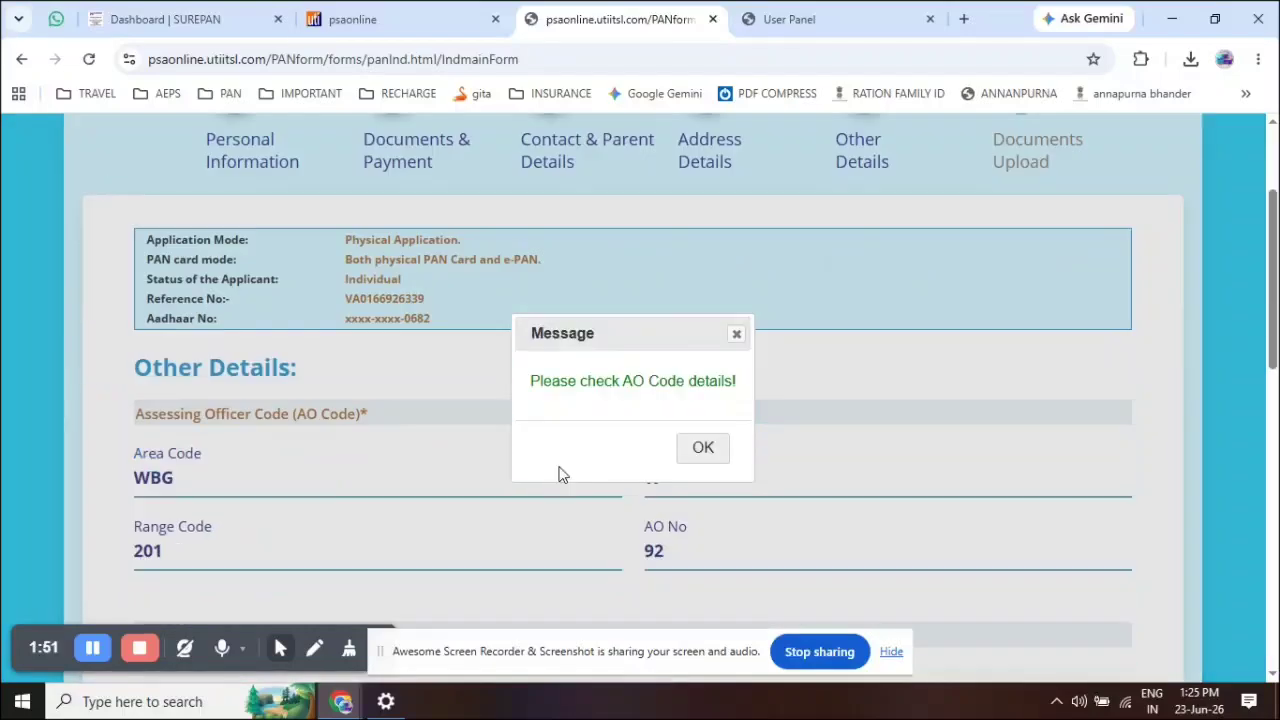
# Acknowledge the AO code message and go over the assessing officer code and representative assessee fields
pyautogui.click(688, 462)
pyautogui.scroll(-3, 447, 430)
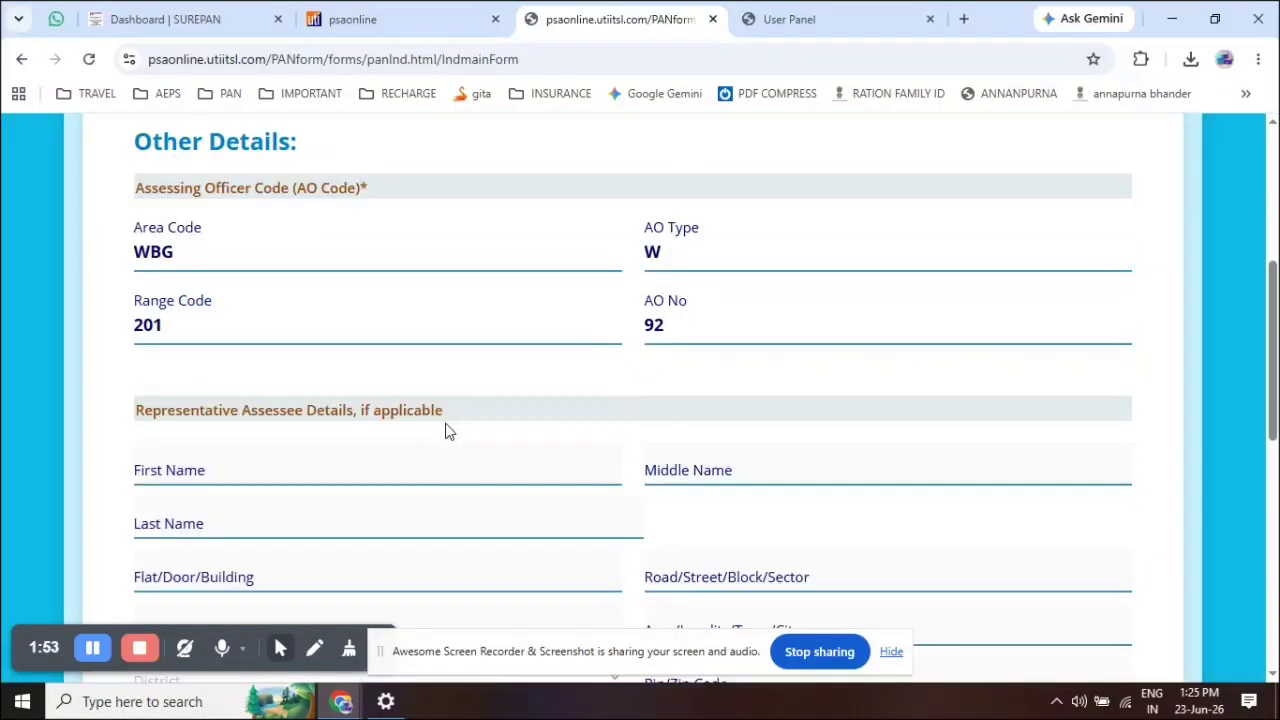
pyautogui.scroll(-1, 604, 381)
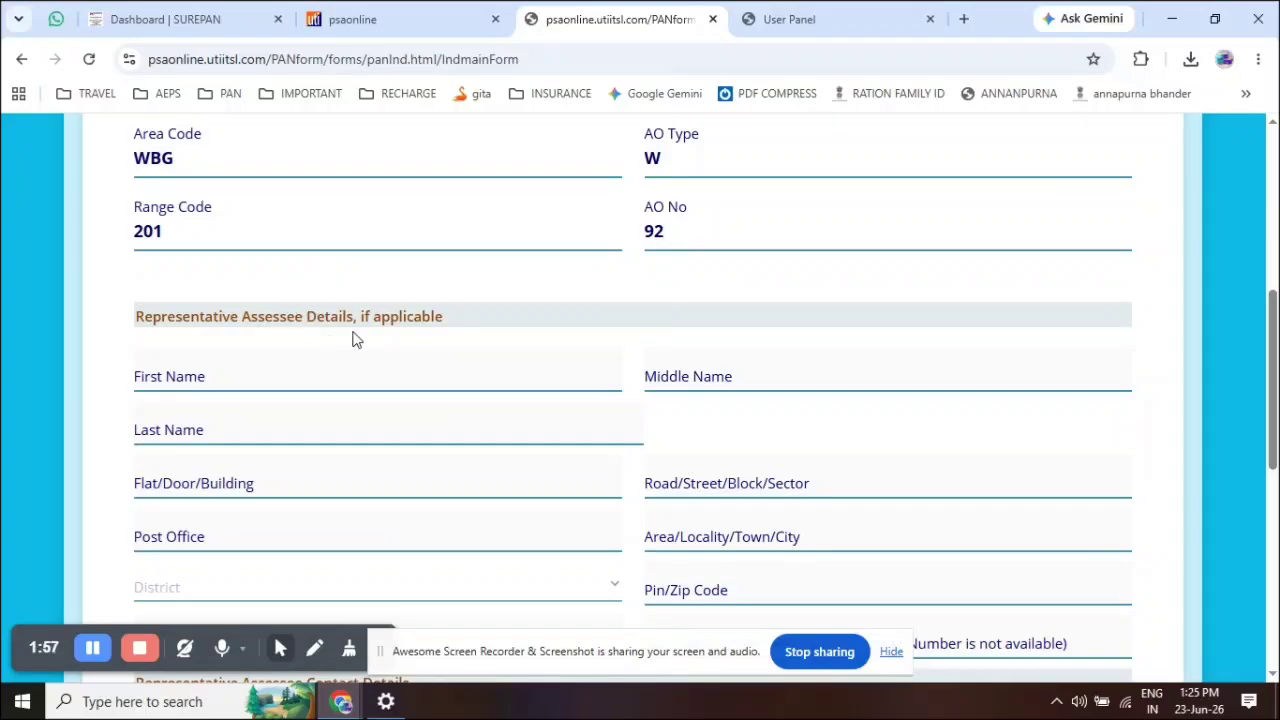
pyautogui.scroll(-1, 546, 394)
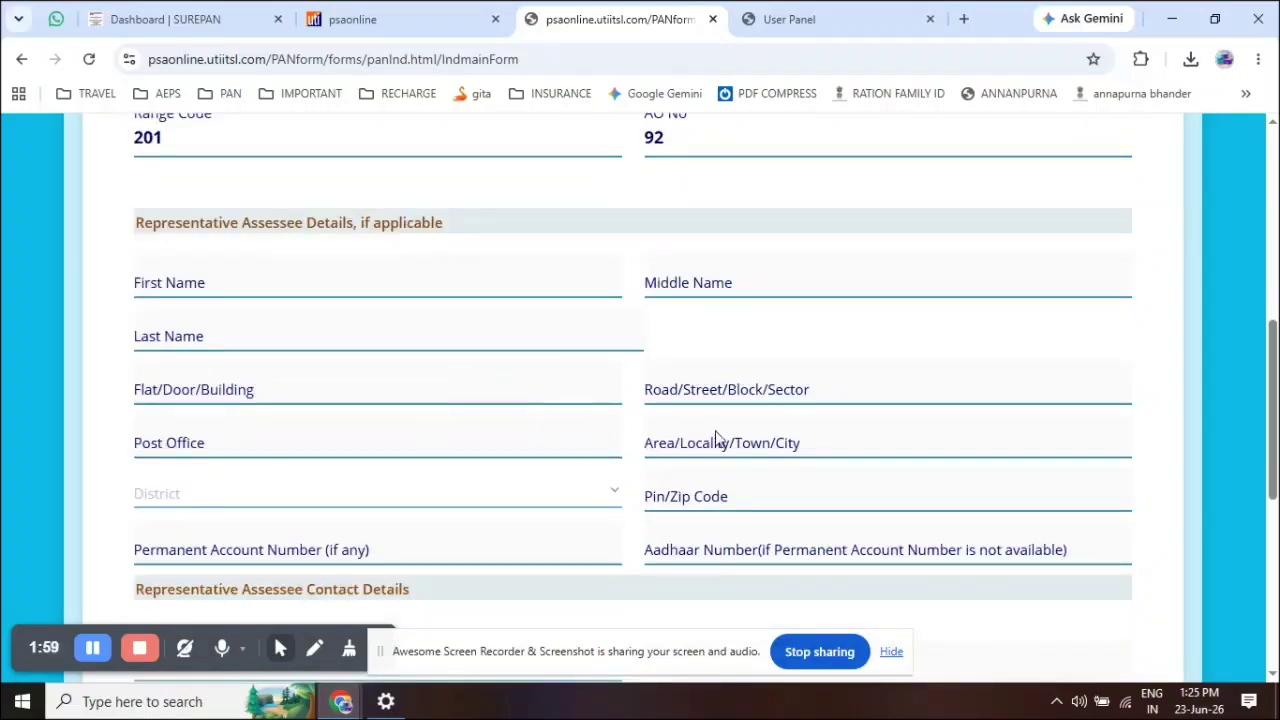
pyautogui.scroll(-2, 530, 442)
pyautogui.scroll(-1, 210, 495)
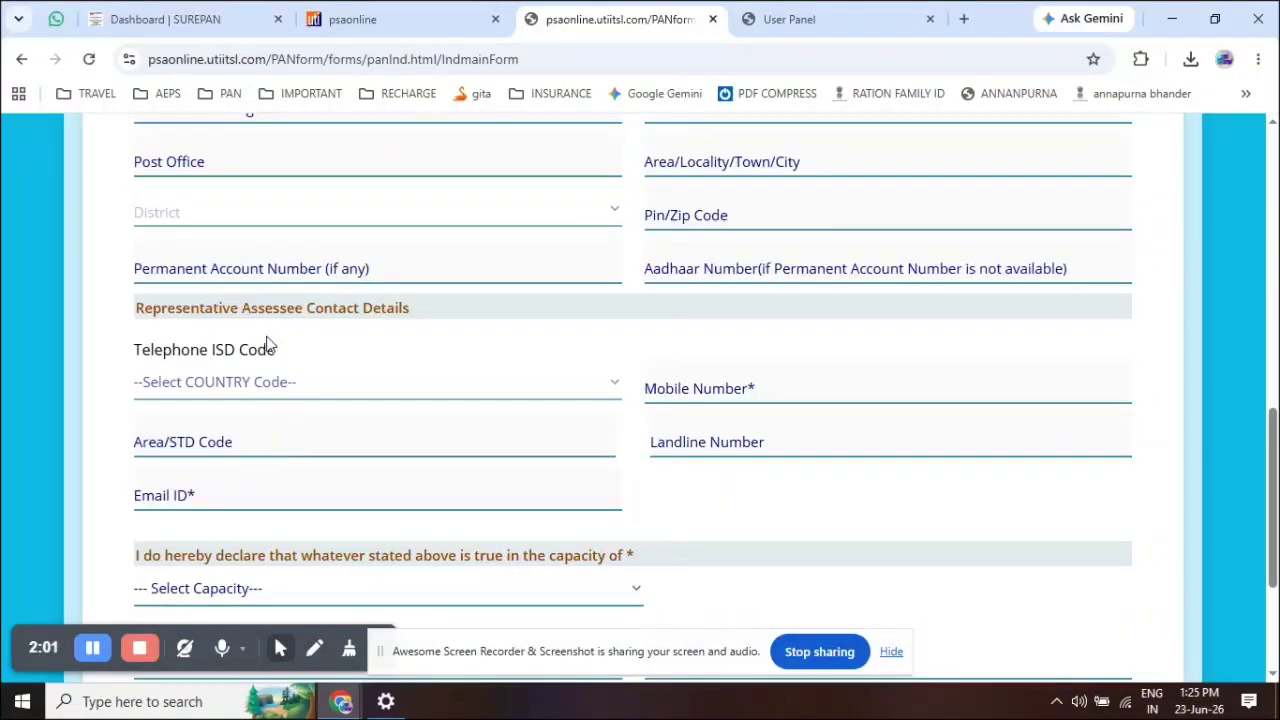
# Set the declaration capacity to SELF and continue to the documents upload
pyautogui.scroll(-2, 451, 370)
pyautogui.click(190, 410)
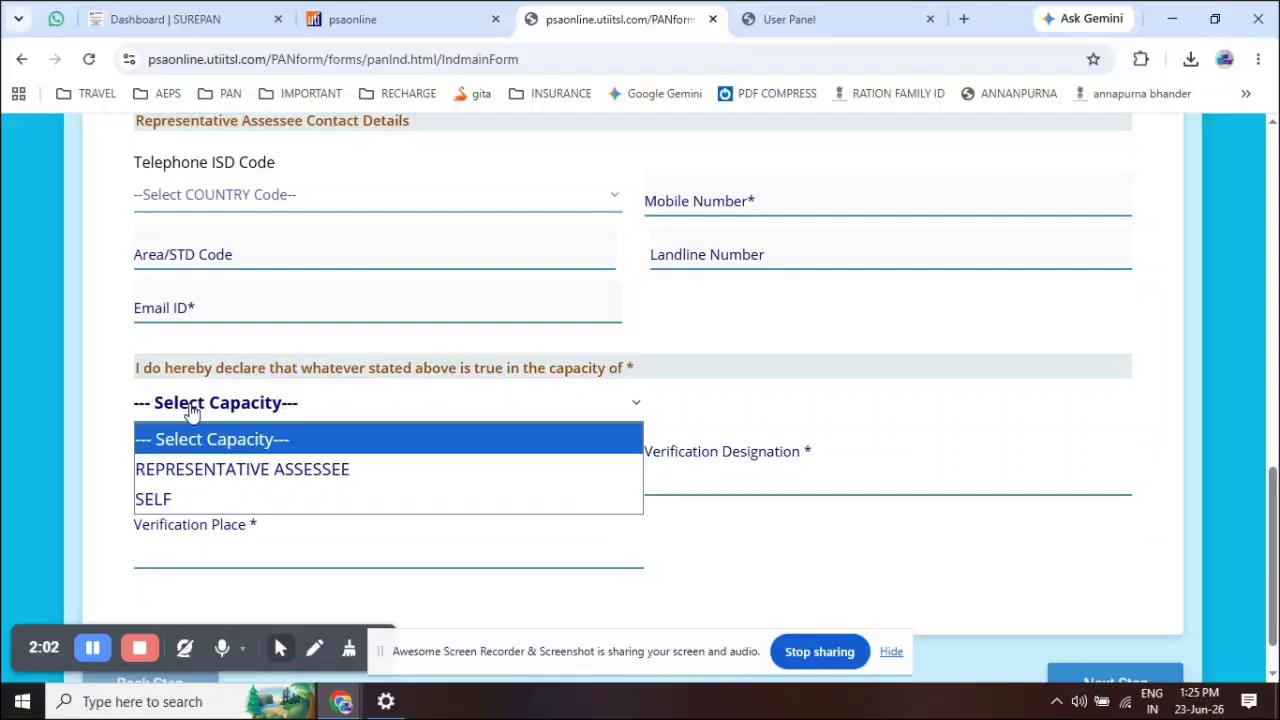
pyautogui.click(184, 500)
pyautogui.scroll(-1, 655, 492)
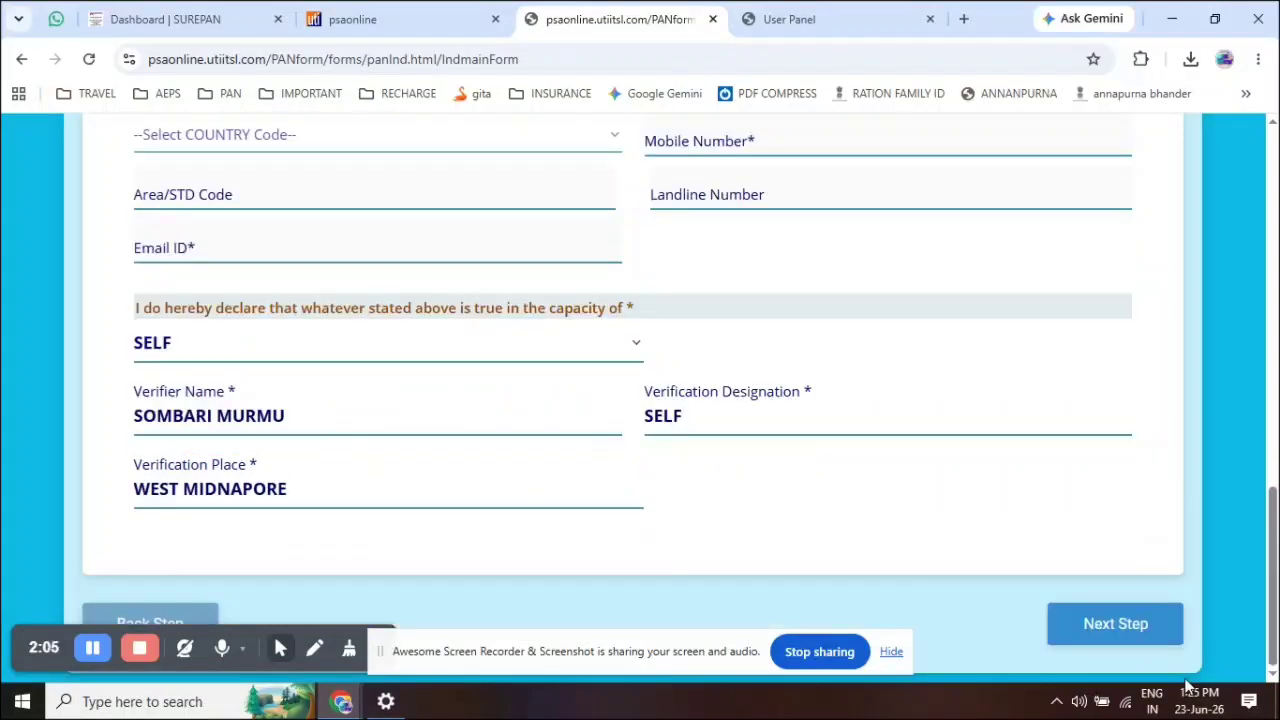
pyautogui.click(1129, 623)
# Check the selected proof documents, submit the PAN application and view its acknowledgement
pyautogui.scroll(-8, 680, 528)
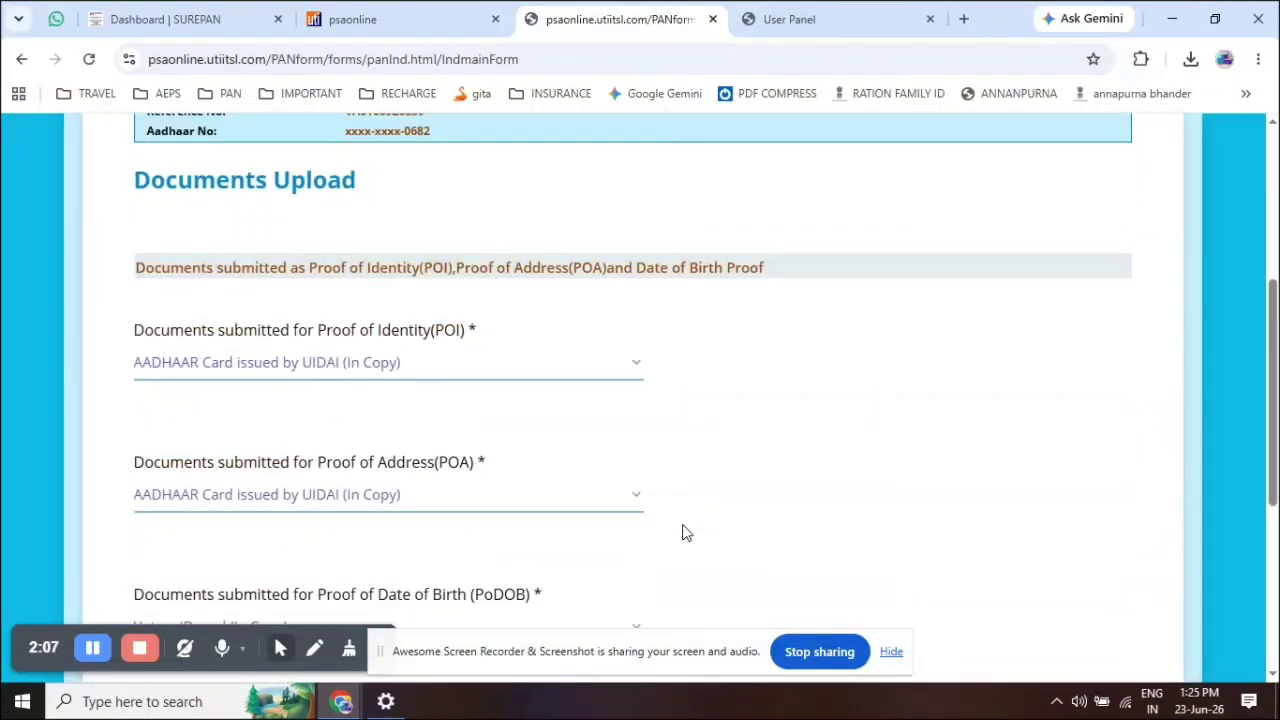
pyautogui.scroll(-1, 667, 530)
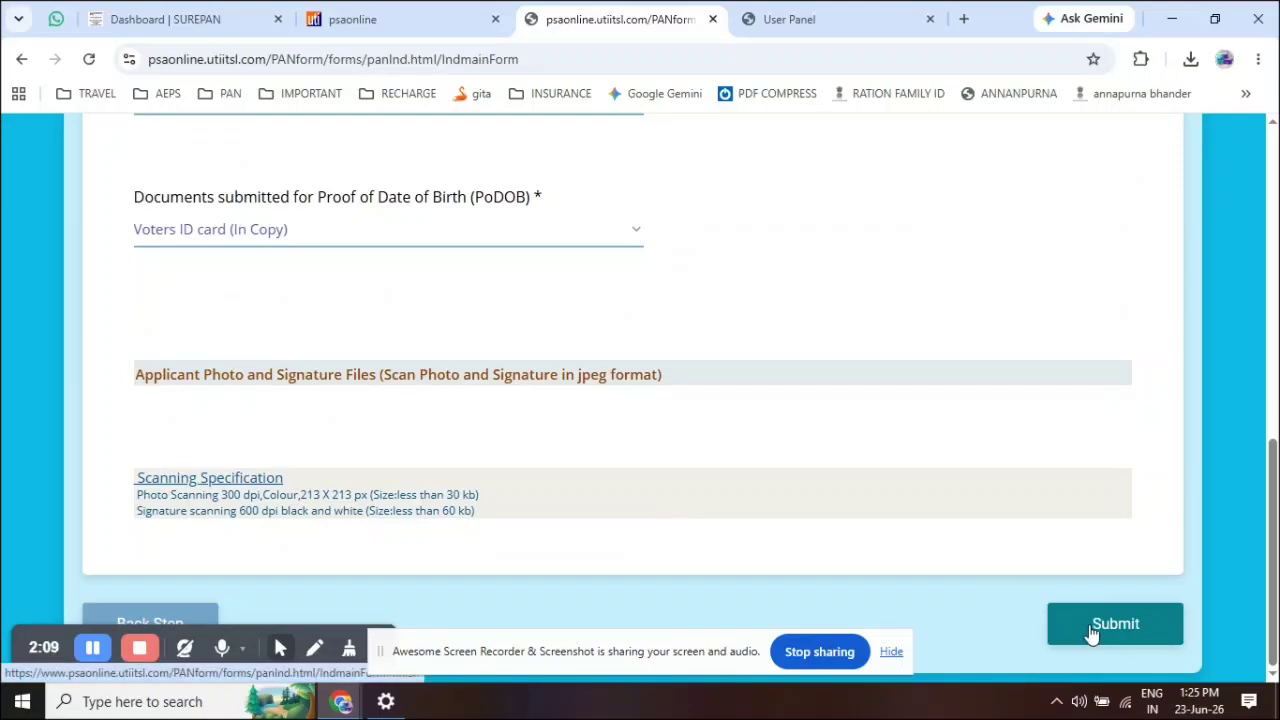
pyautogui.click(1090, 625)
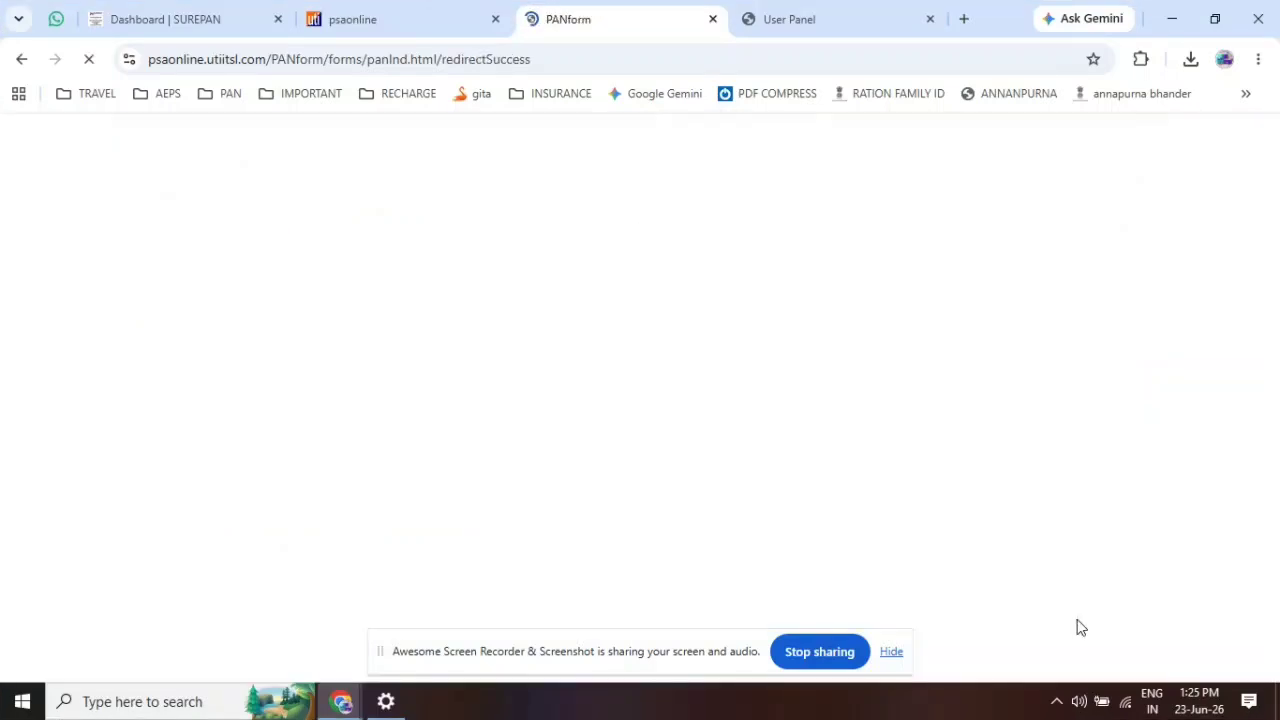
pyautogui.scroll(-2, 952, 542)
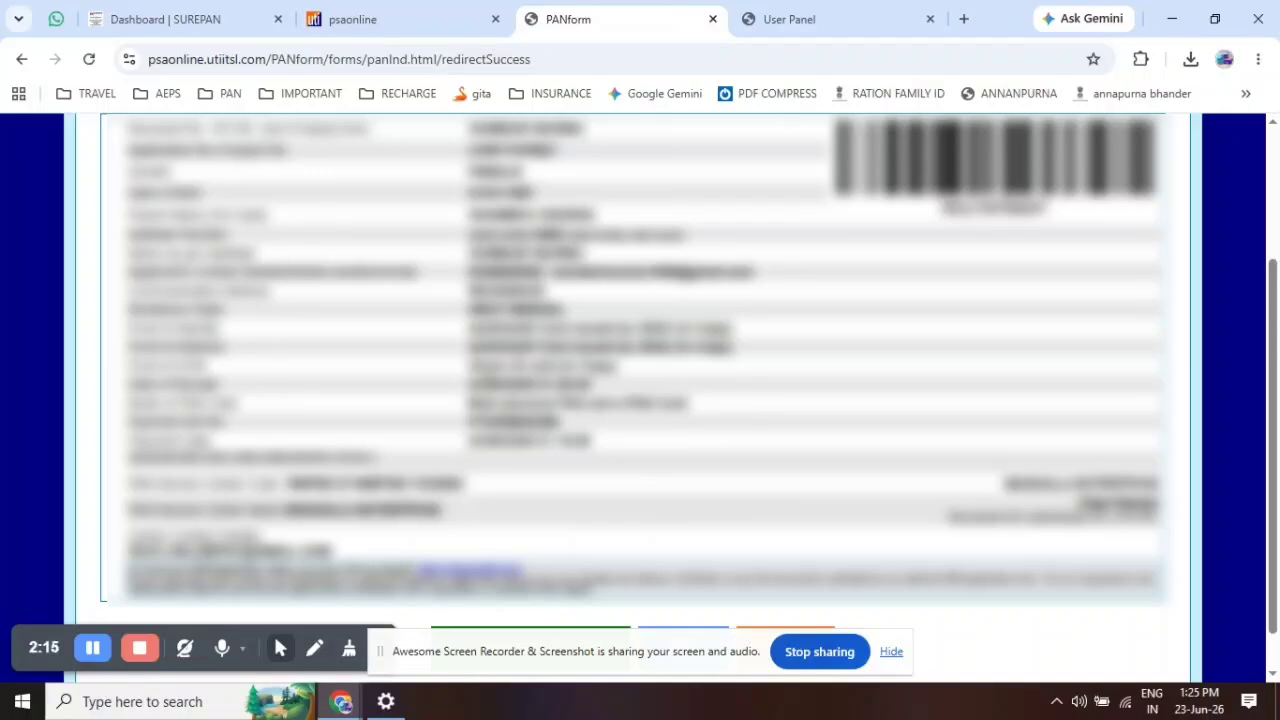
# Download the submitted application's PDF form and save it in New folder (2) inside the applicant's Downloads folder
pyautogui.scroll(-1, 563, 425)
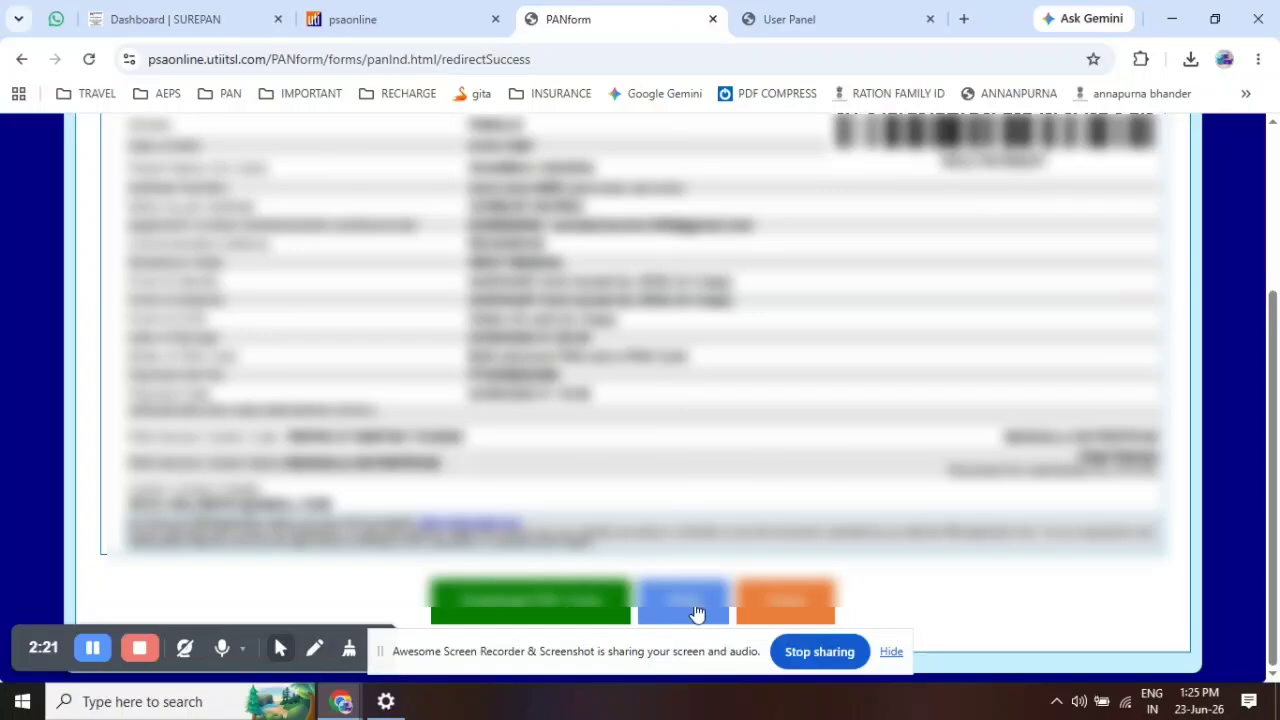
pyautogui.click(563, 609)
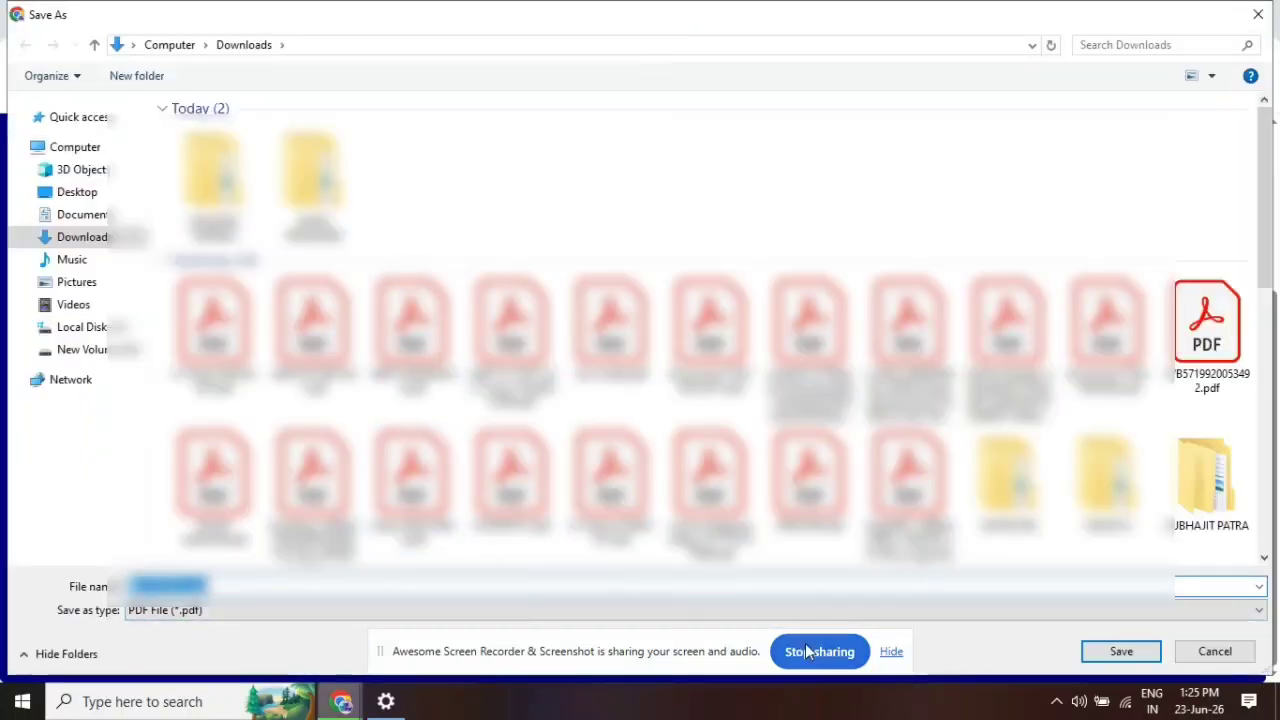
pyautogui.doubleClick(212, 170)
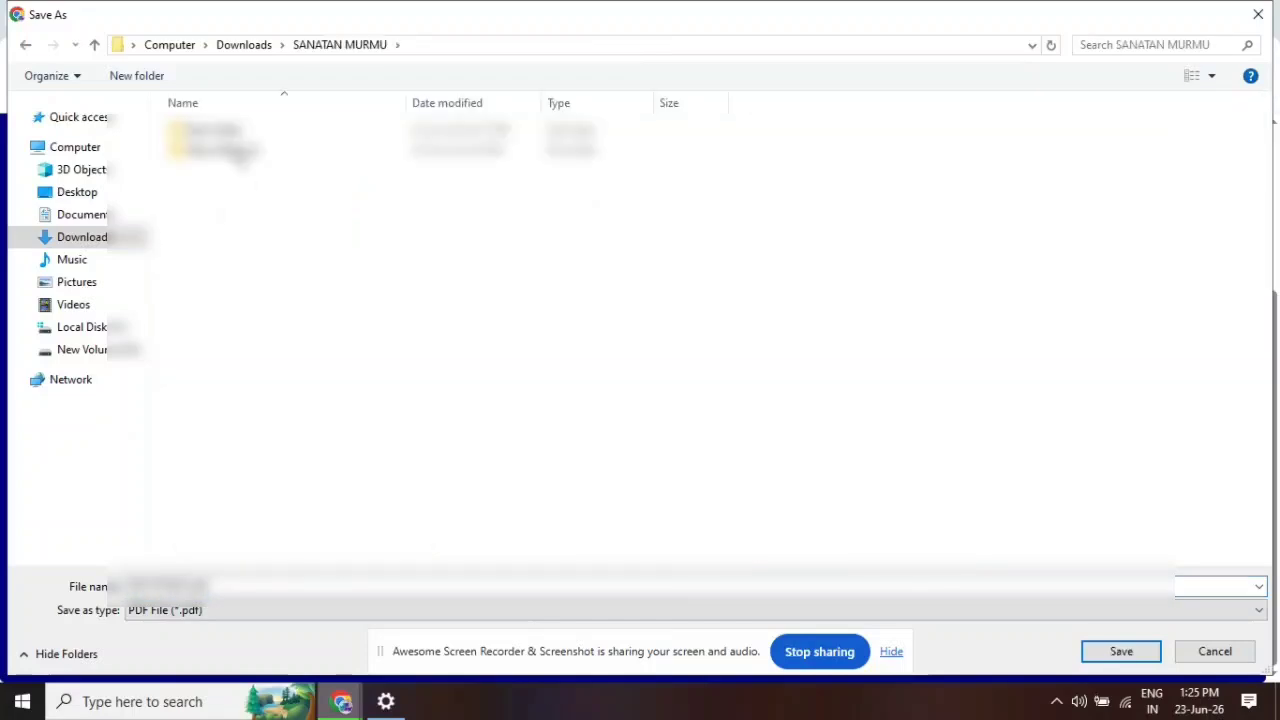
pyautogui.doubleClick(262, 152)
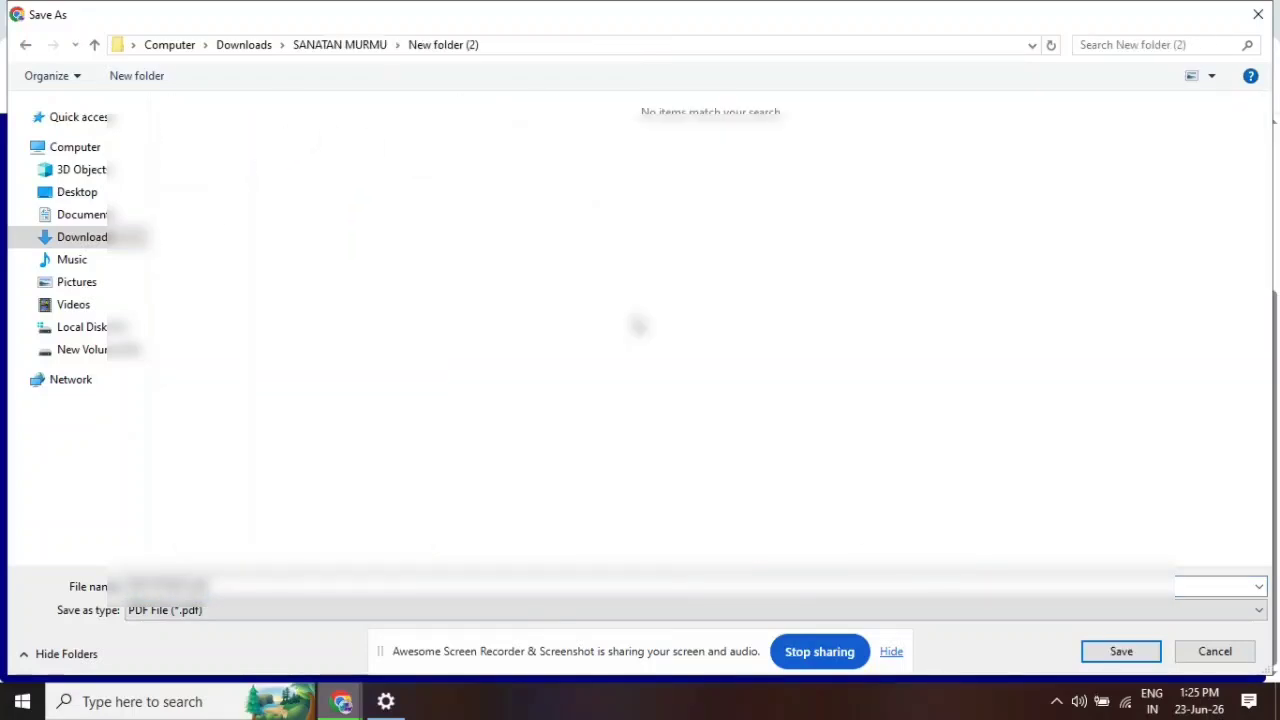
pyautogui.click(1114, 652)
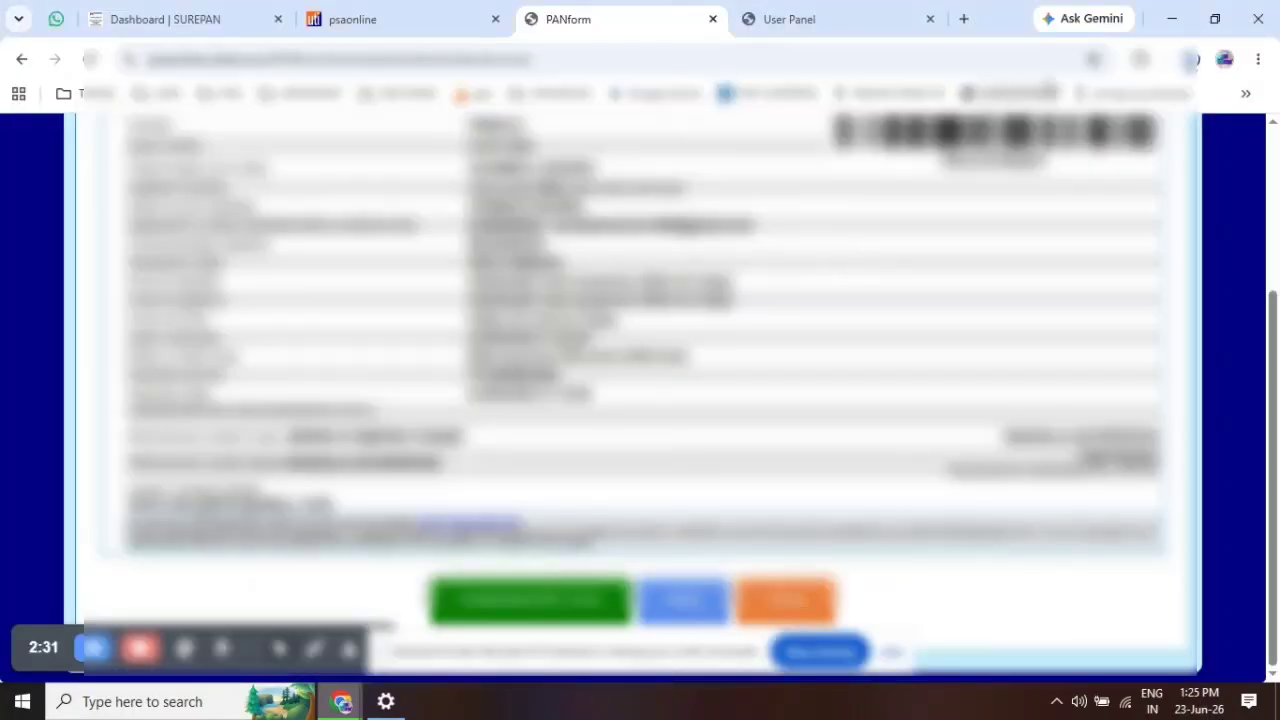
# Open the downloaded PAN application form, read through its pages and return to the acknowledgement
pyautogui.click(1192, 62)
pyautogui.click(1060, 138)
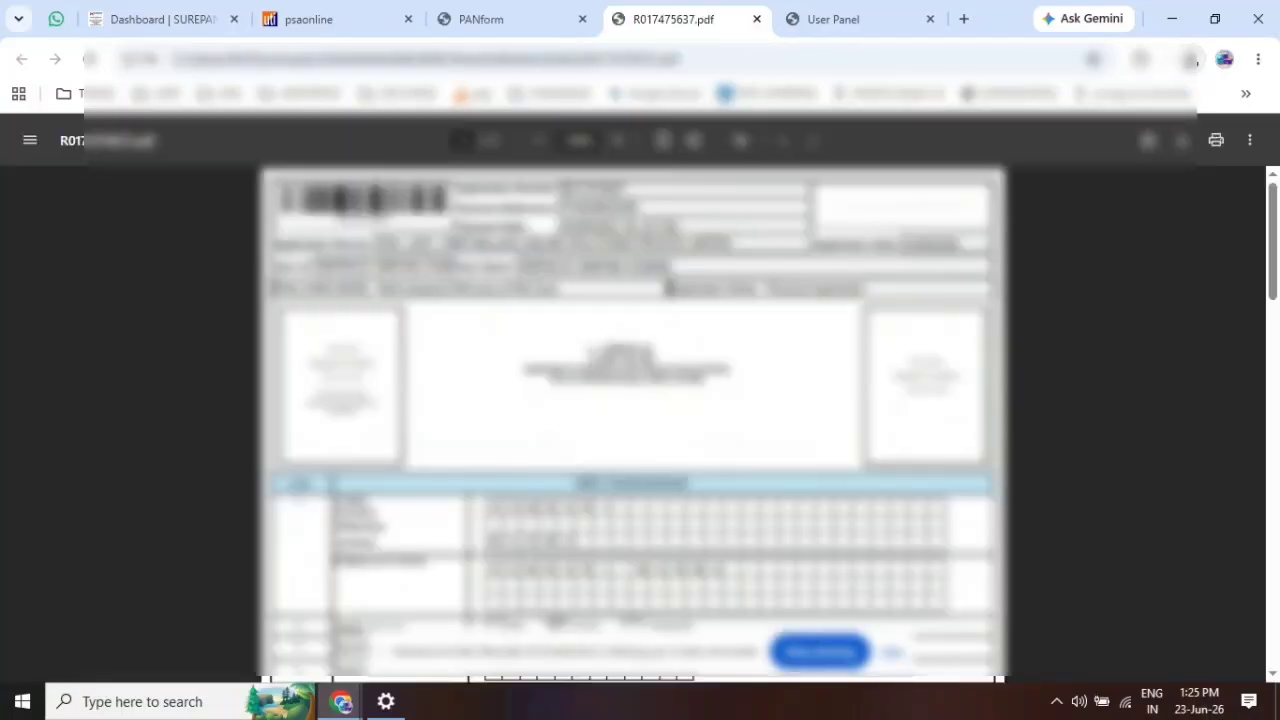
pyautogui.scroll(-1, 425, 340)
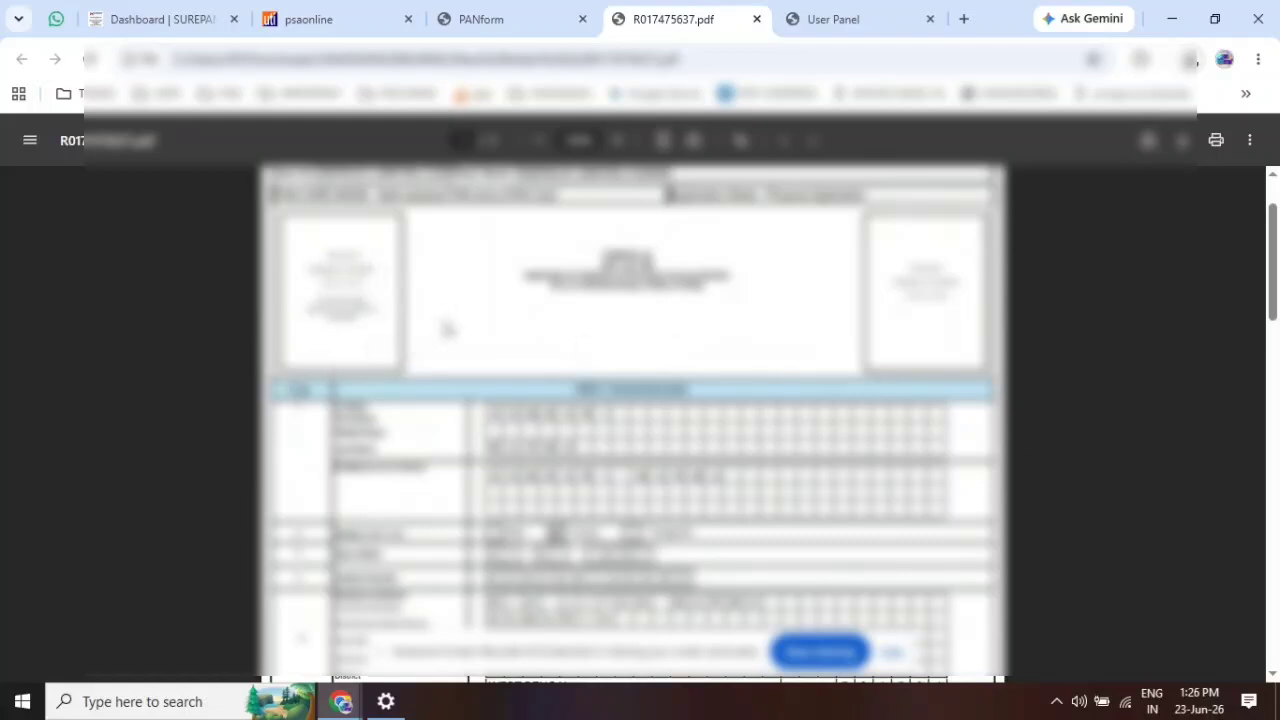
pyautogui.scroll(-5, 925, 345)
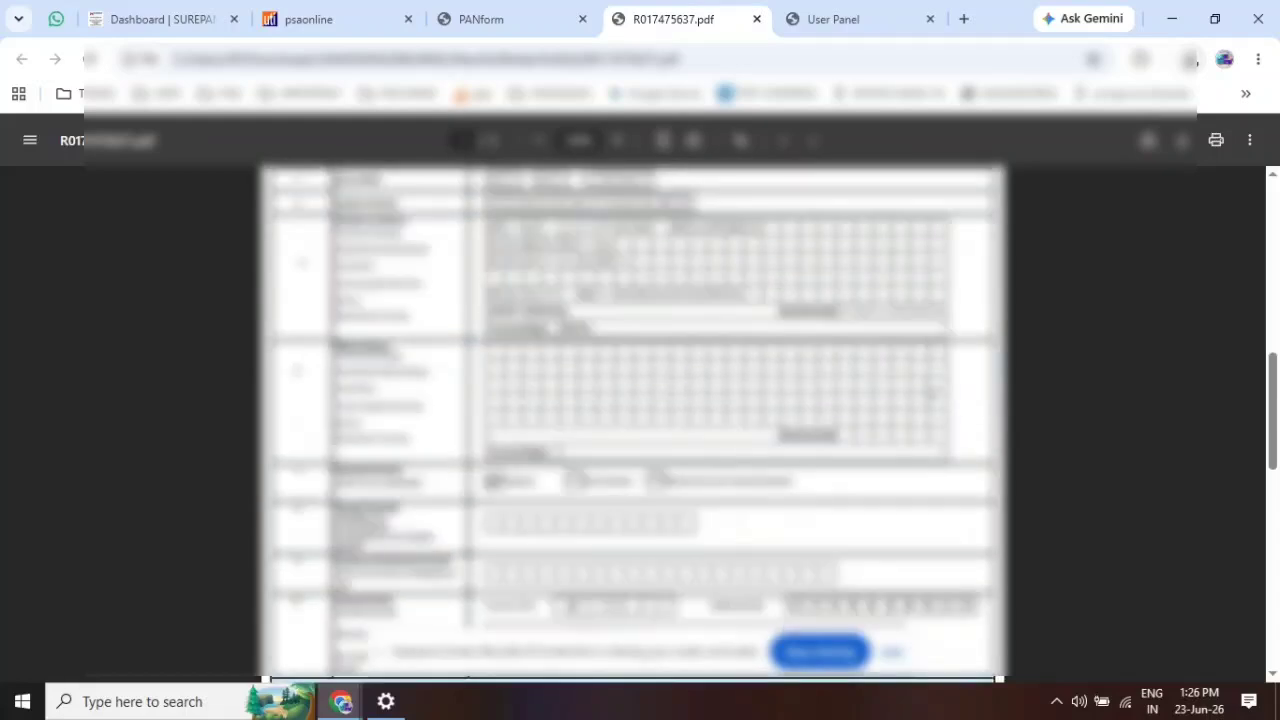
pyautogui.scroll(-5, 870, 450)
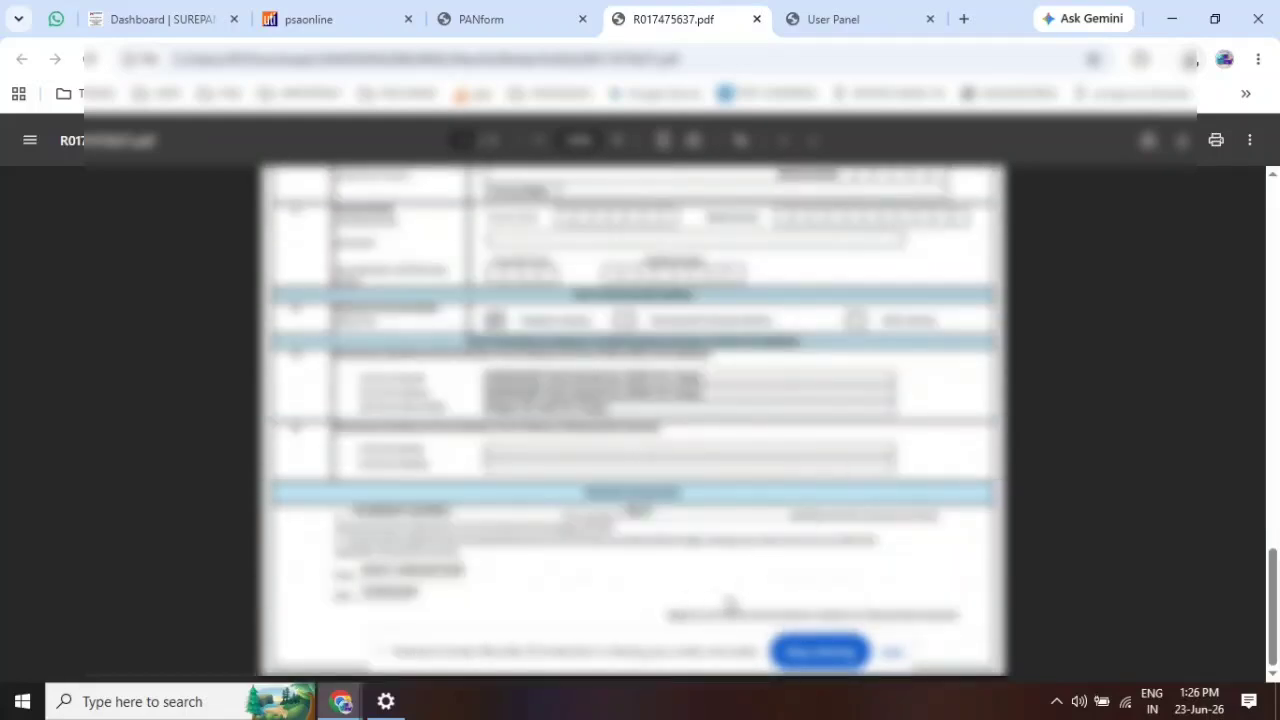
pyautogui.click(890, 652)
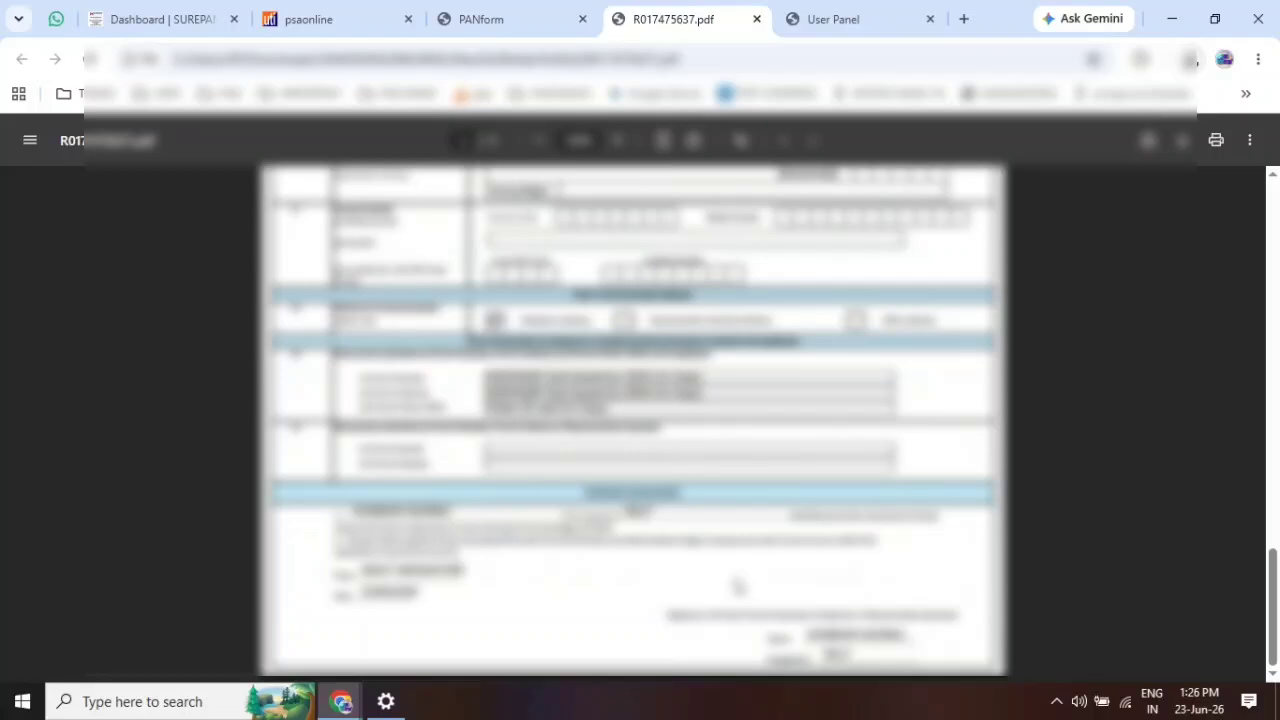
pyautogui.scroll(10, 738, 587)
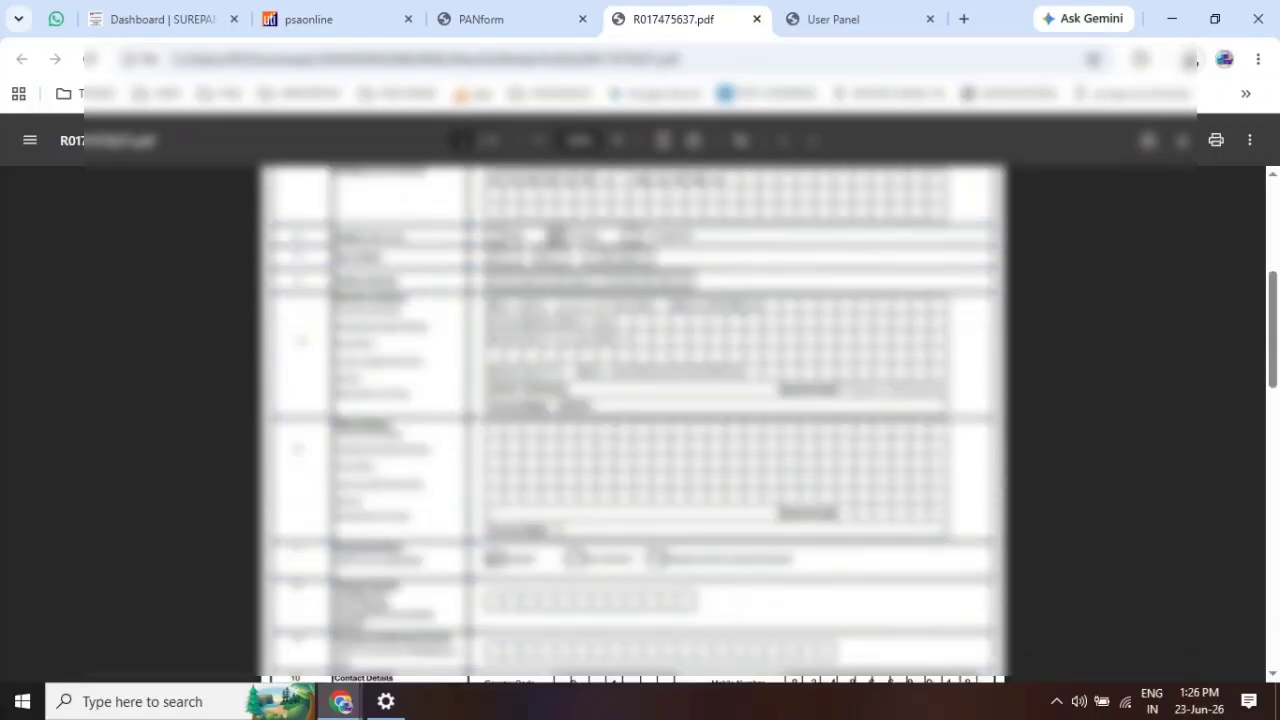
pyautogui.click(476, 16)
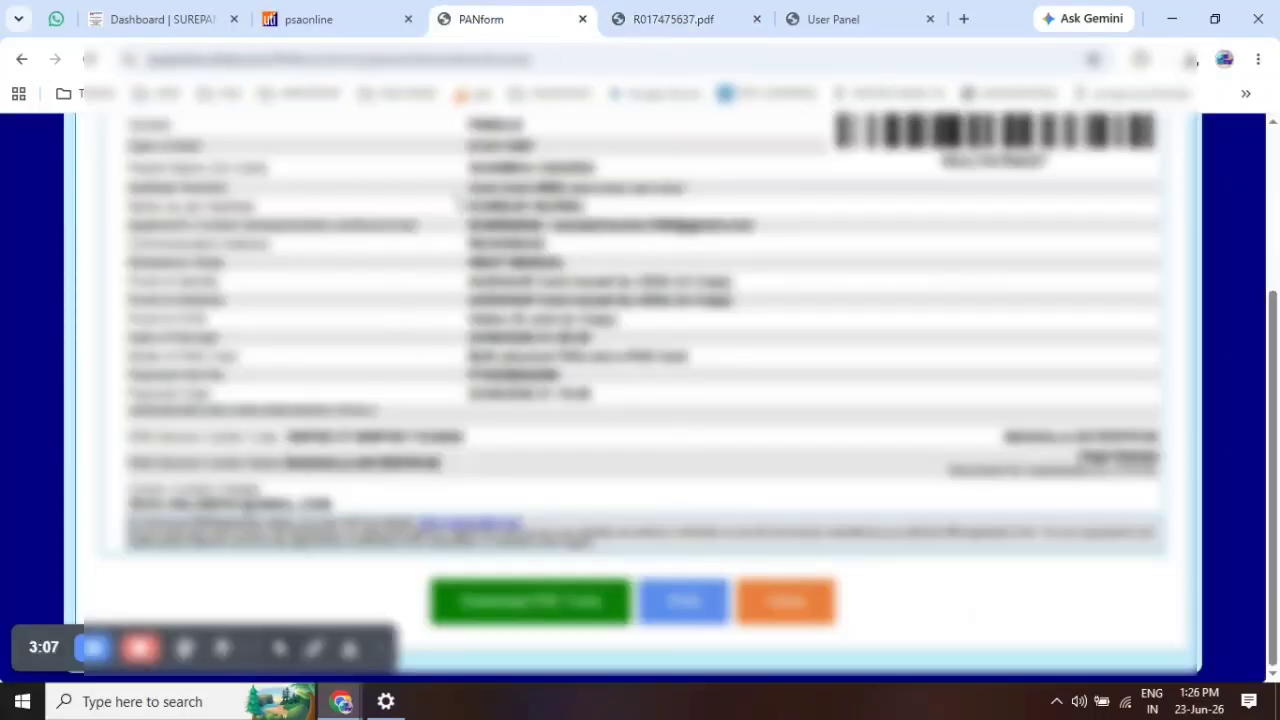
pyautogui.scroll(4, 654, 449)
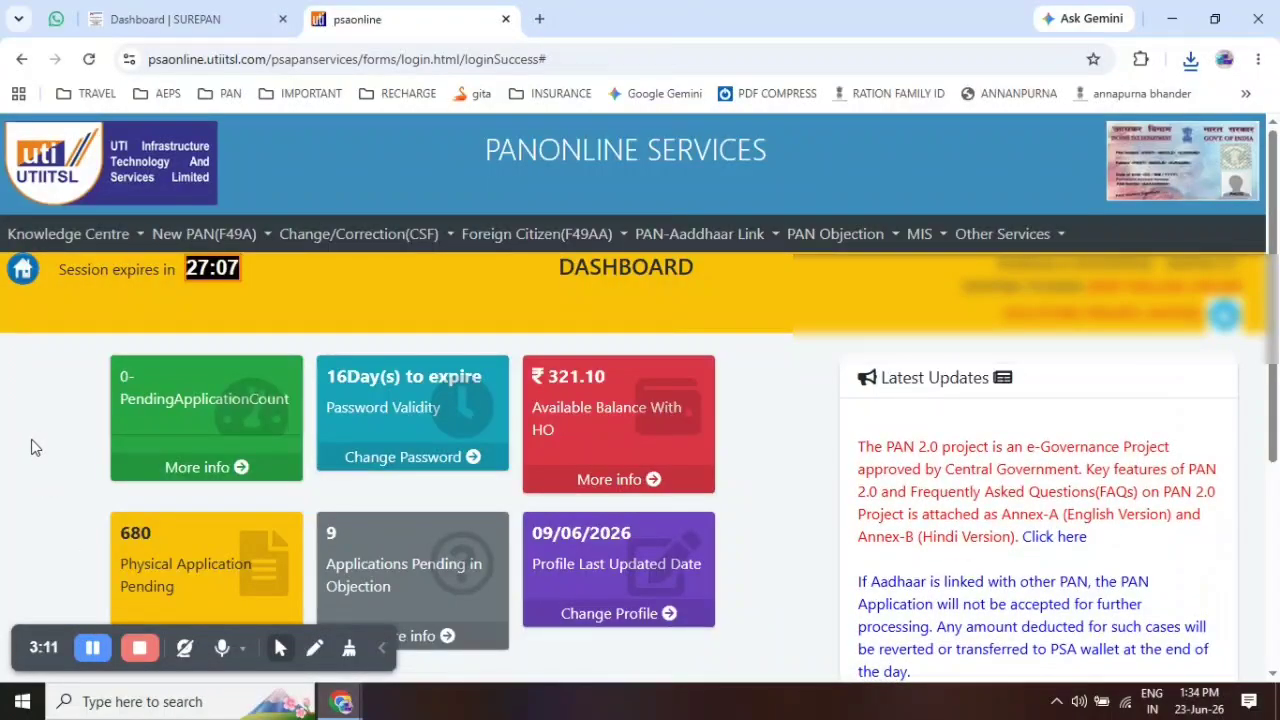
# Look over the New PAN (F49A) and PAN Objection document options, and open the Form 49 pending document upload list
pyautogui.click(213, 238)
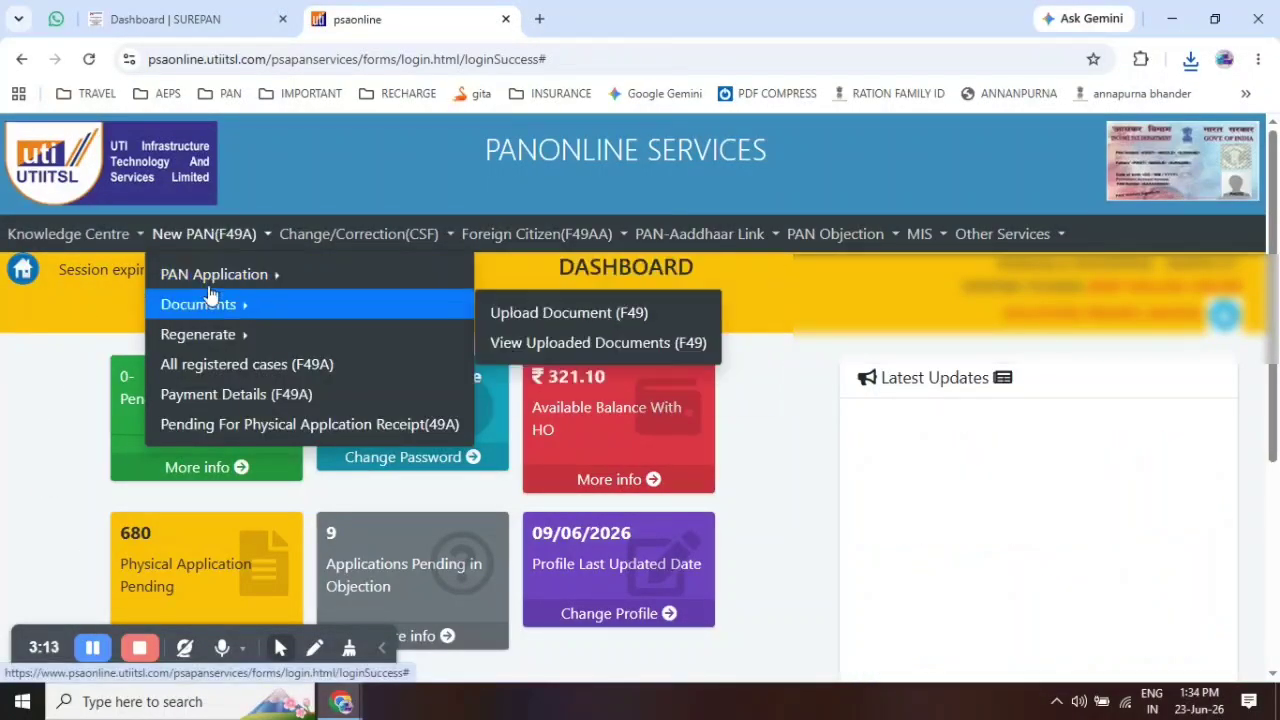
pyautogui.moveTo(212, 312)
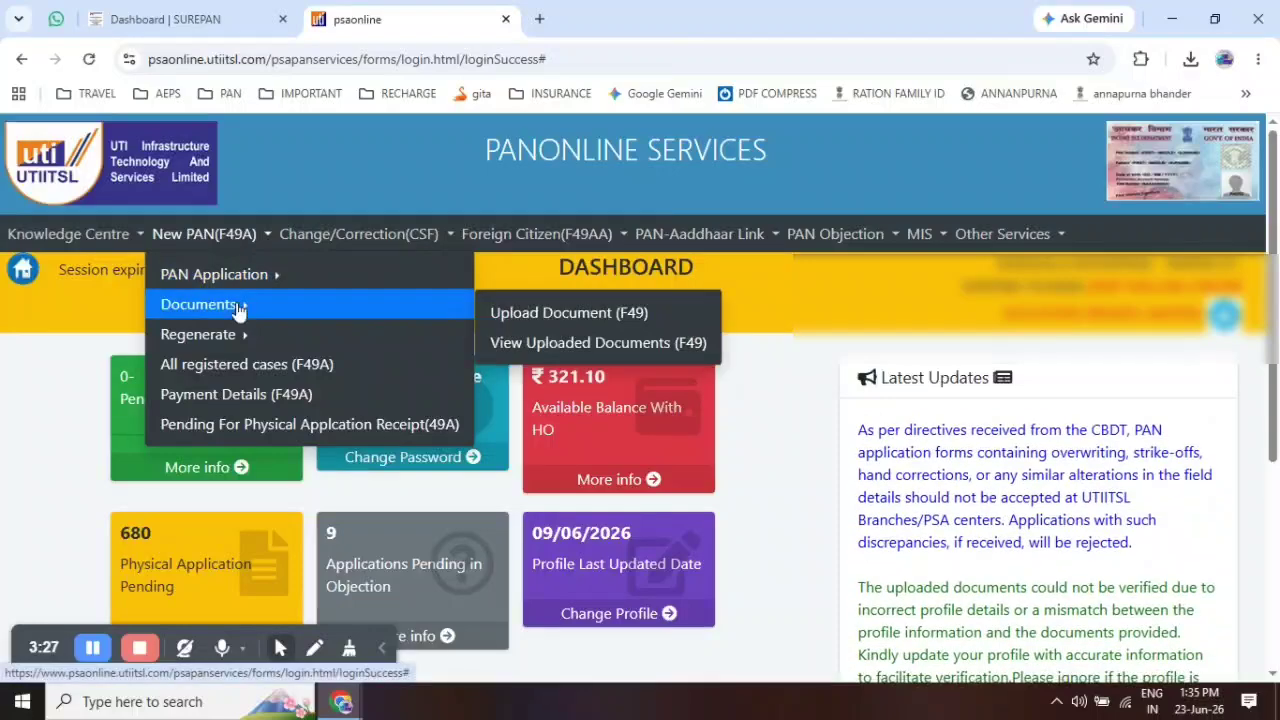
pyautogui.moveTo(241, 287)
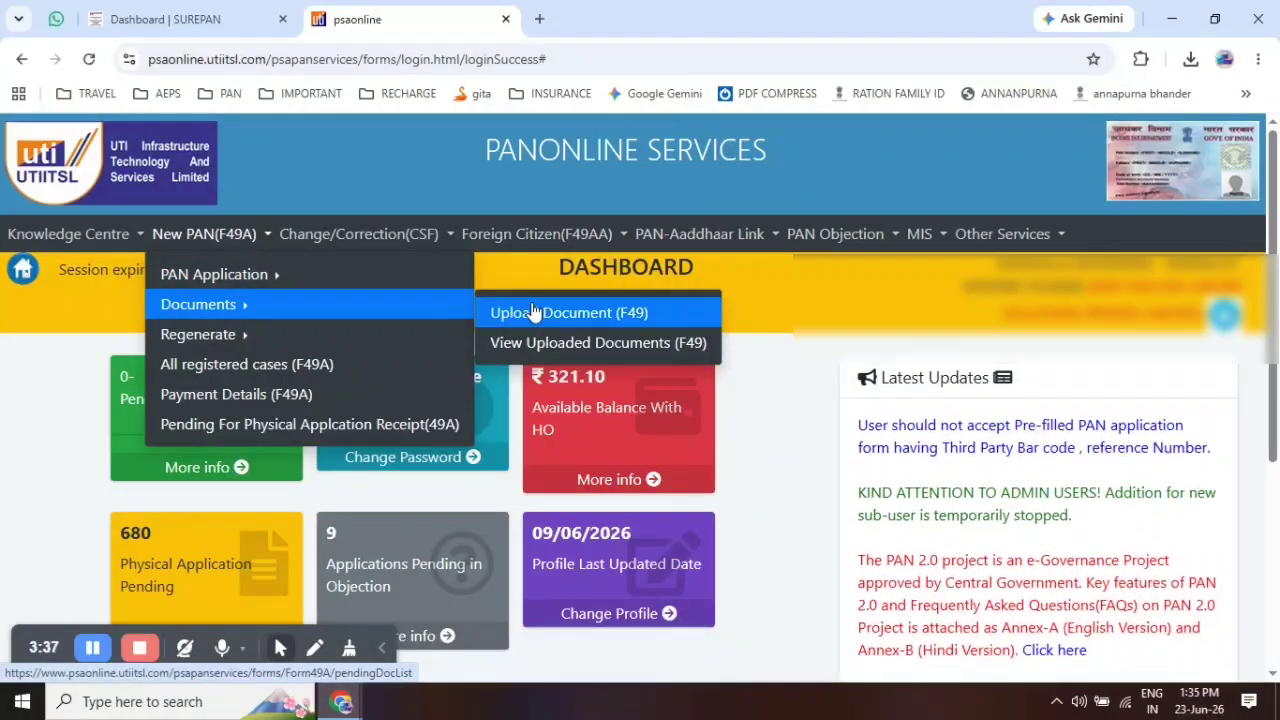
pyautogui.moveTo(838, 240)
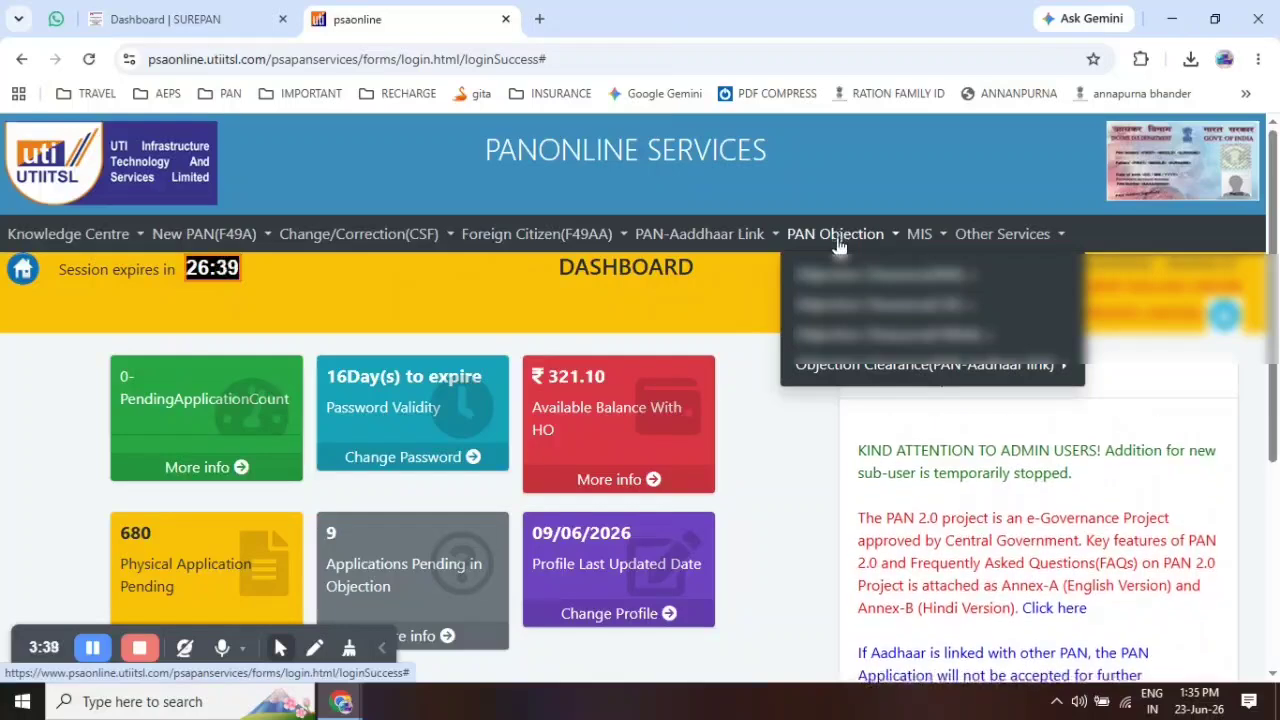
pyautogui.moveTo(840, 285)
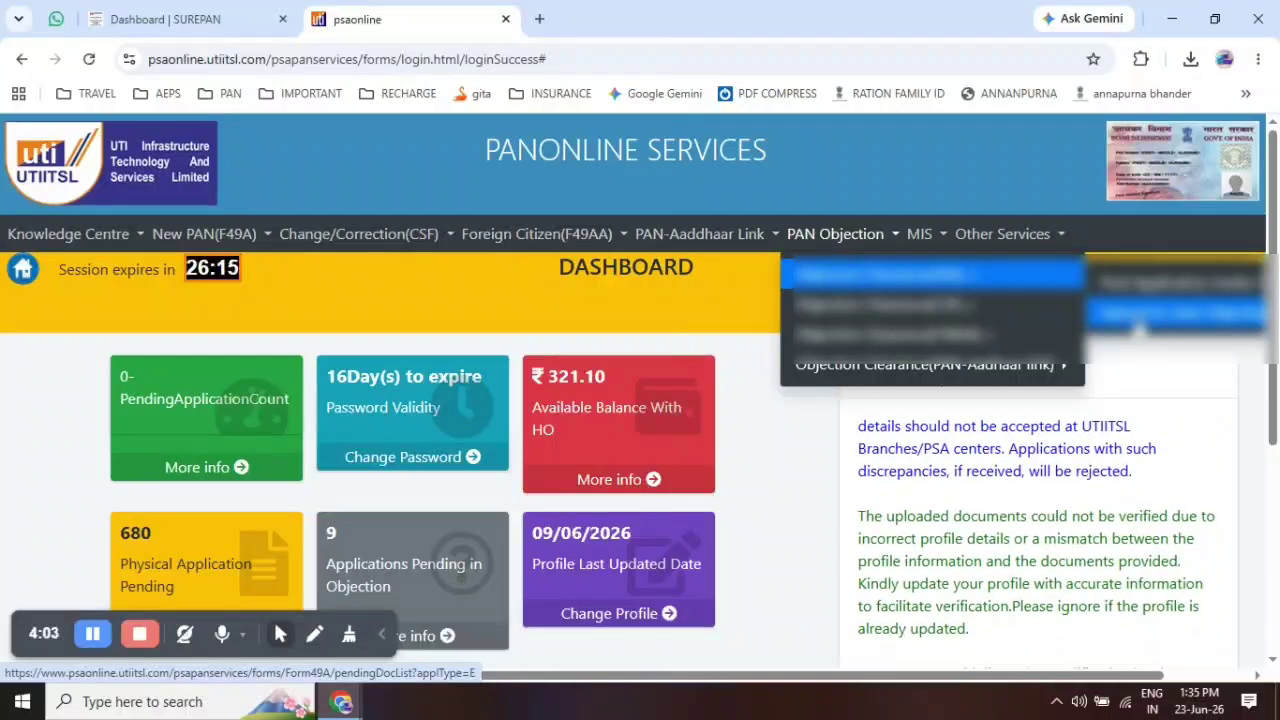
pyautogui.moveTo(210, 245)
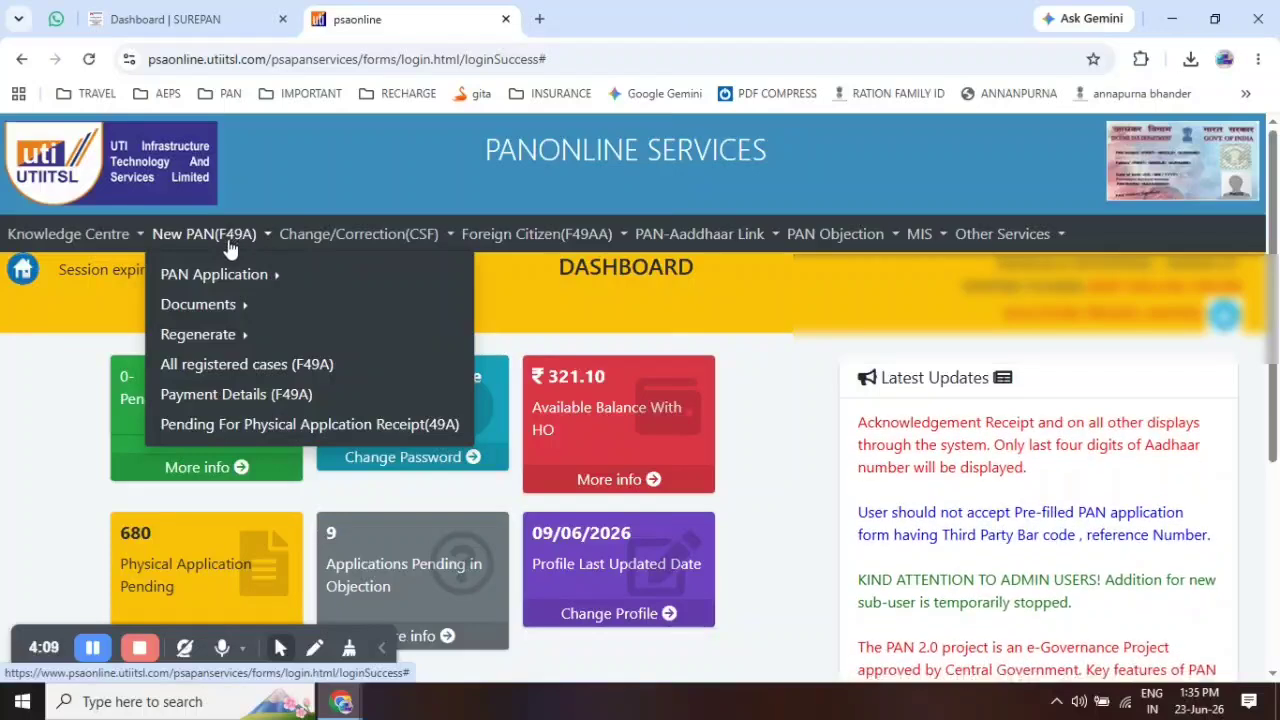
pyautogui.moveTo(365, 320)
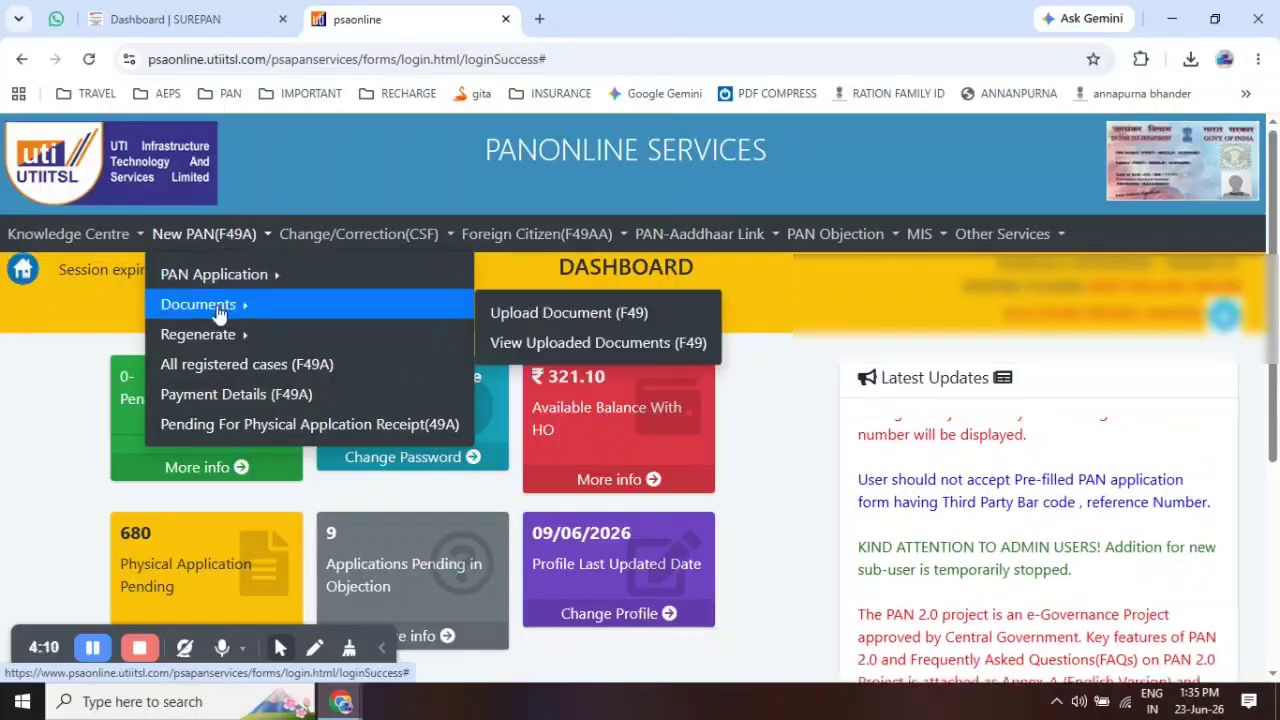
pyautogui.click(546, 315)
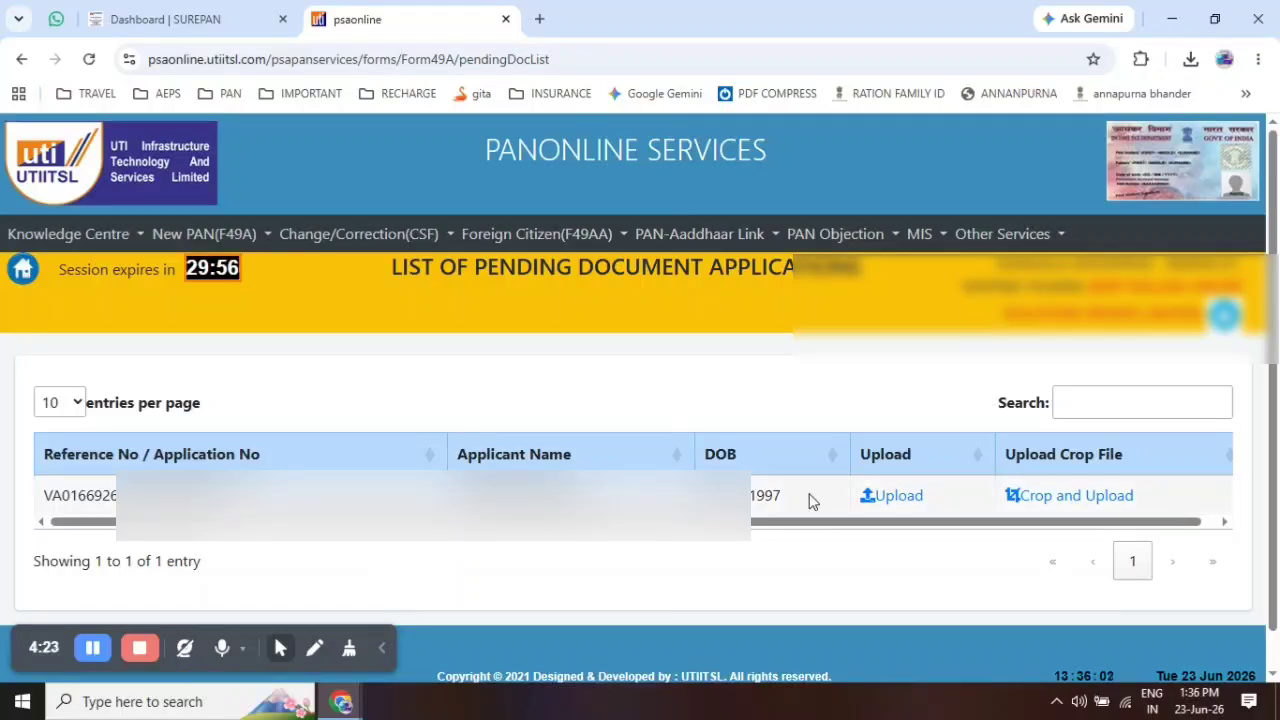
# Open the scanned PAN FORM.pdf, check its form pages and supporting documents, and return to the pending document list
pyautogui.click(540, 19)
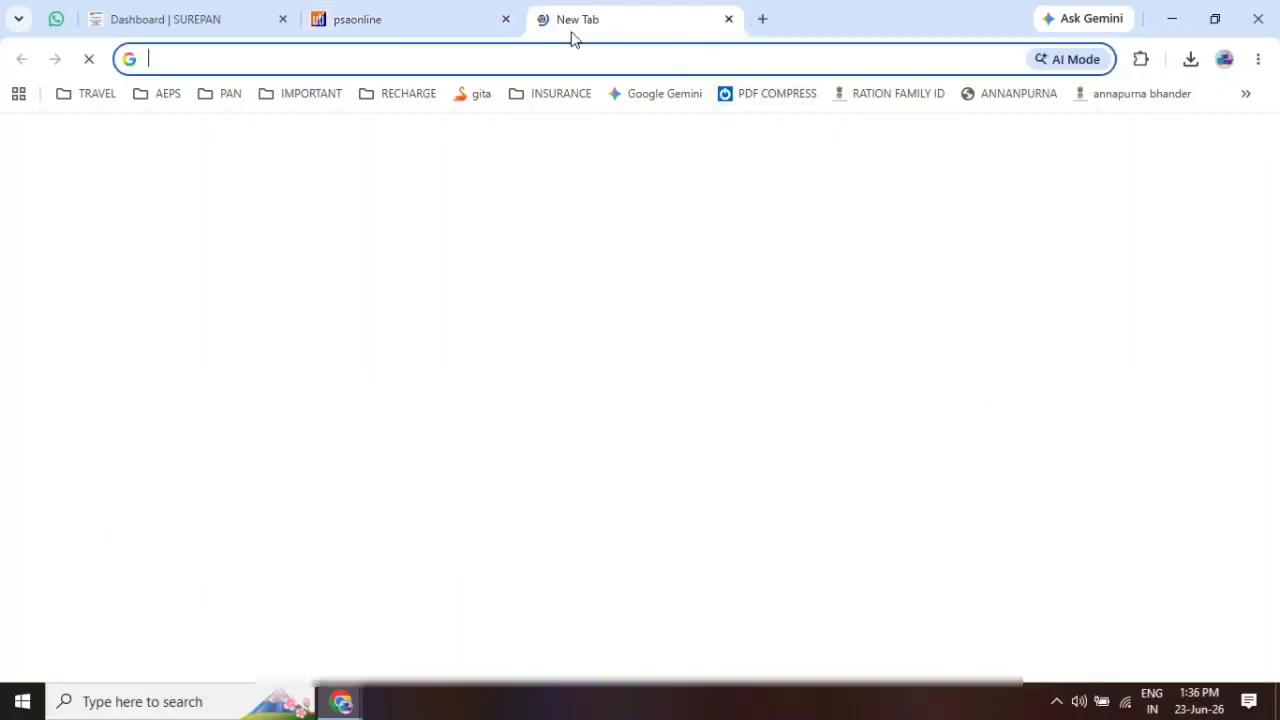
pyautogui.click(1191, 59)
pyautogui.click(1025, 158)
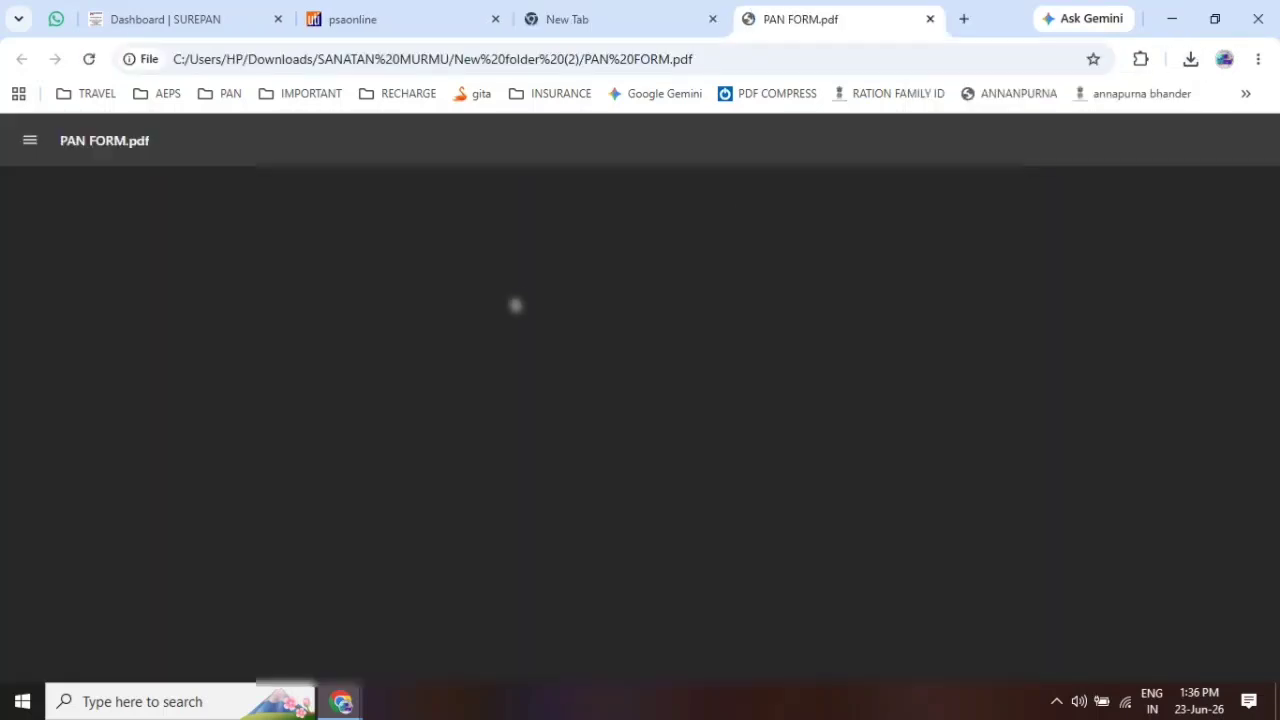
pyautogui.scroll(-1, 437, 357)
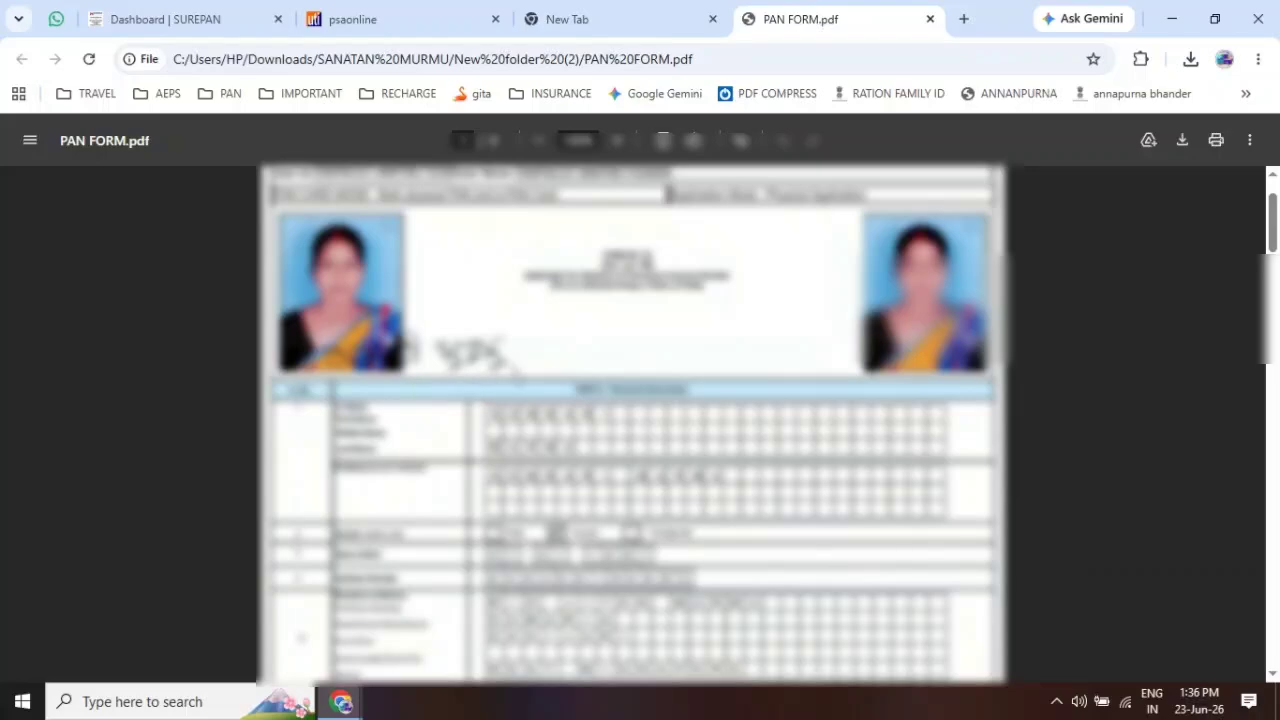
pyautogui.scroll(-5, 790, 440)
pyautogui.scroll(-10, 712, 499)
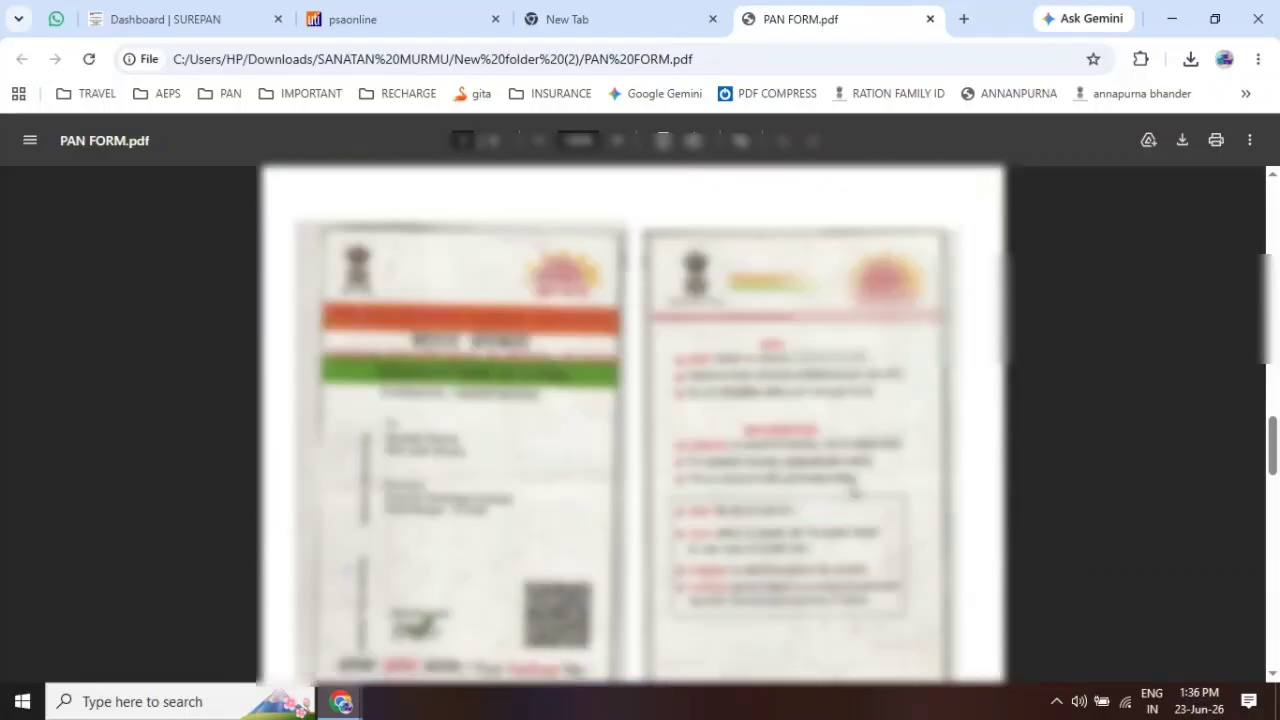
pyautogui.scroll(-8, 700, 400)
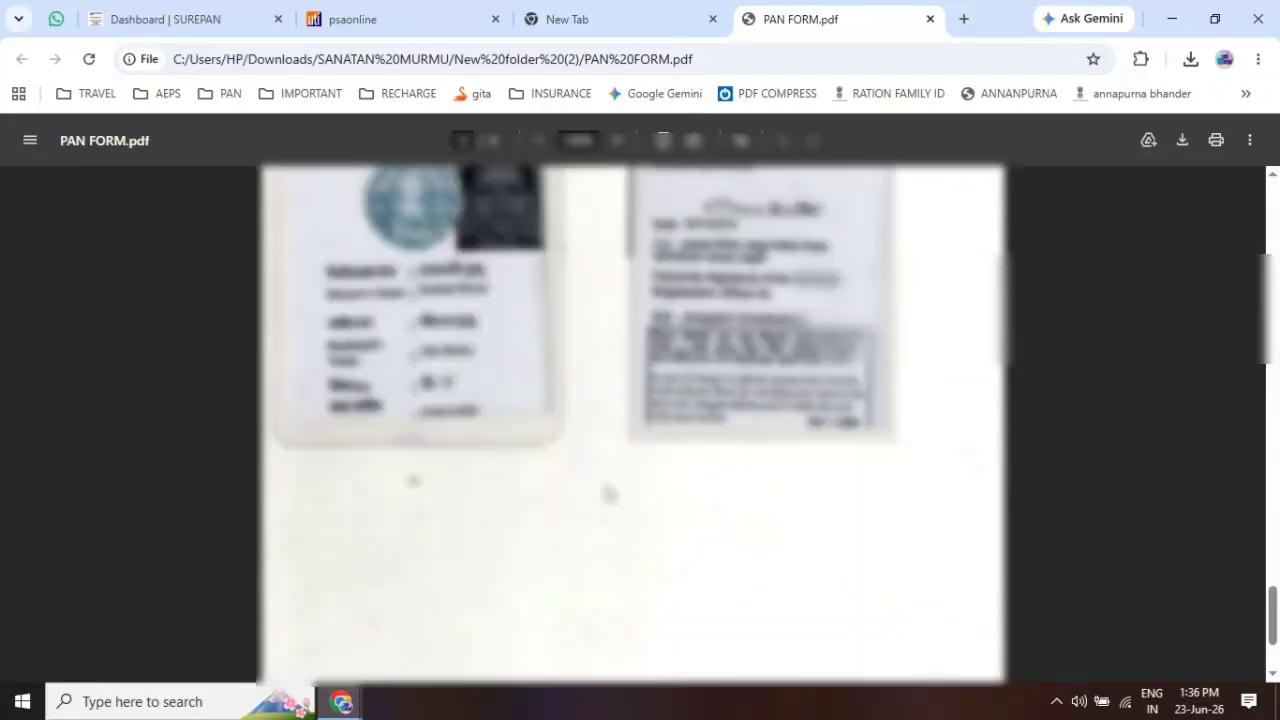
pyautogui.scroll(-2, 590, 490)
pyautogui.click(585, 18)
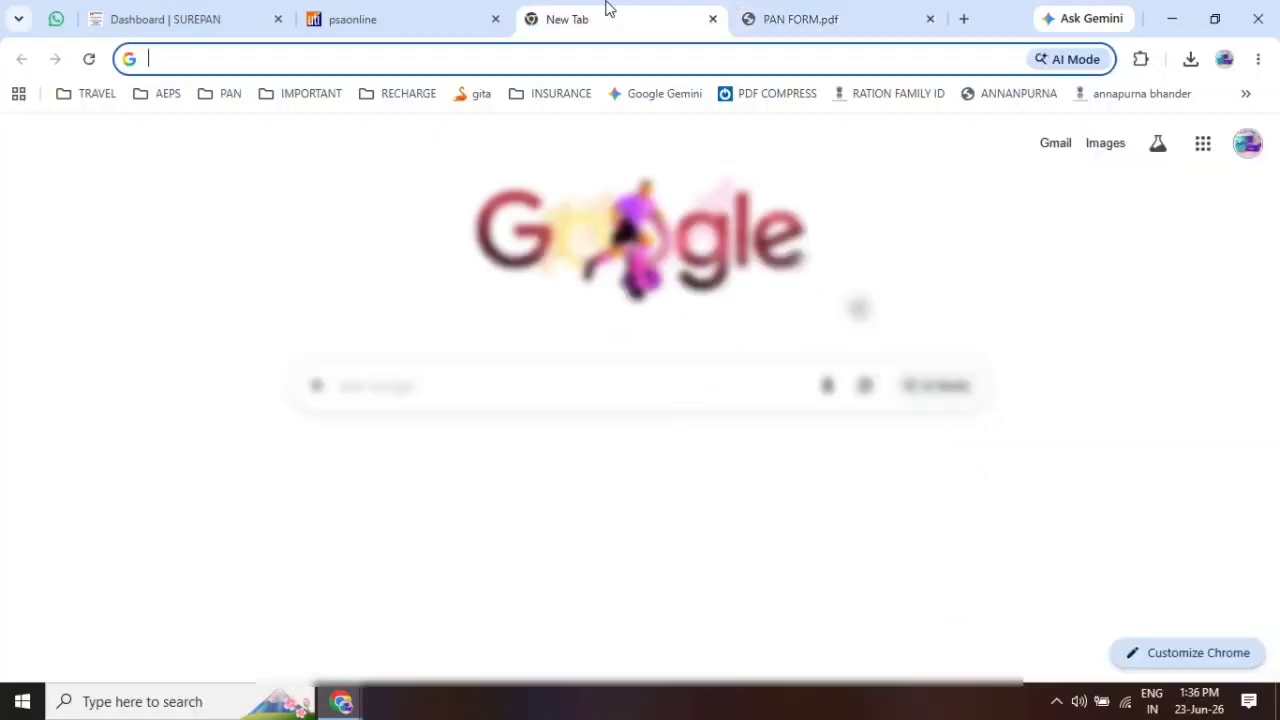
pyautogui.click(438, 30)
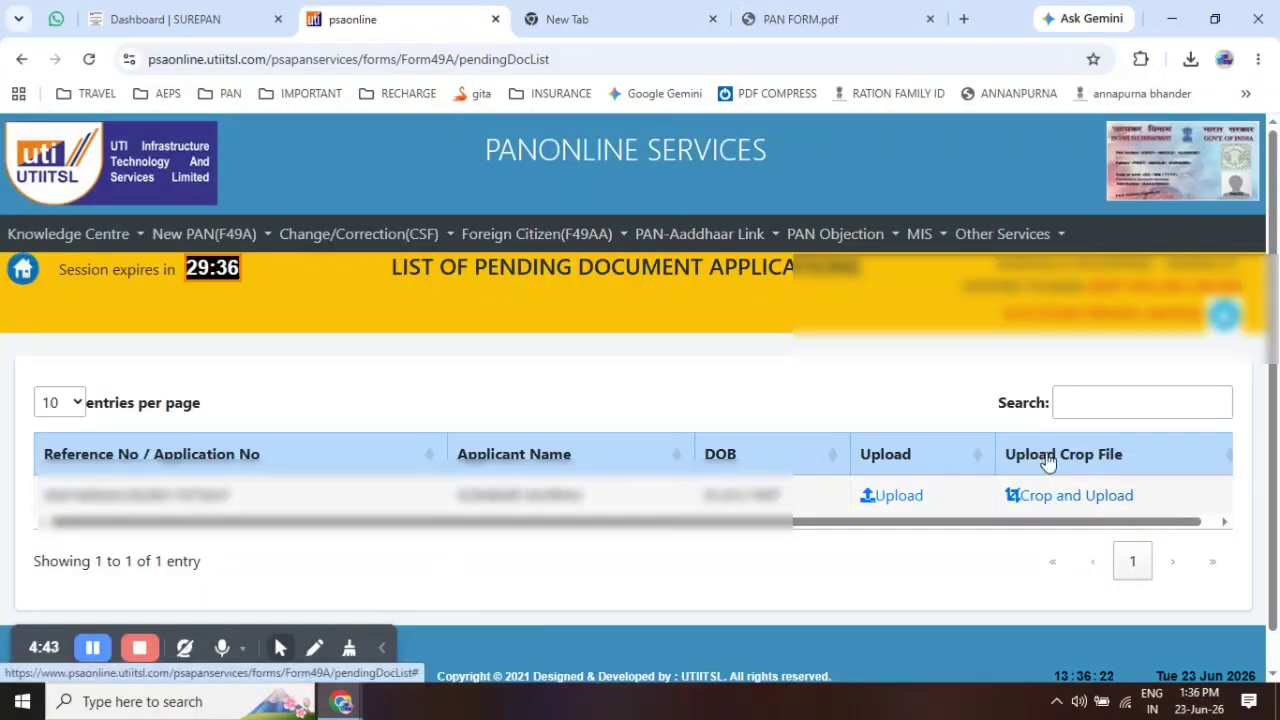
# Examine the direct document upload requirements and file fields for the pending application, then close them without uploading
pyautogui.click(885, 496)
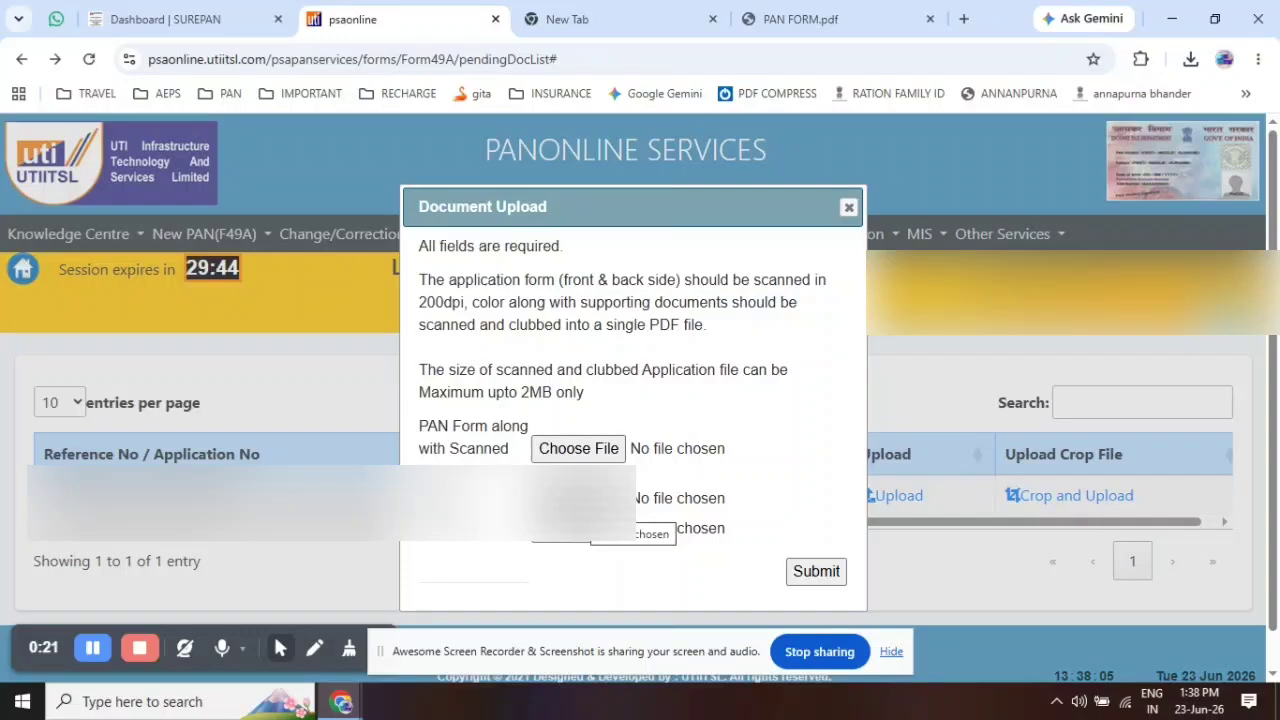
pyautogui.click(573, 540)
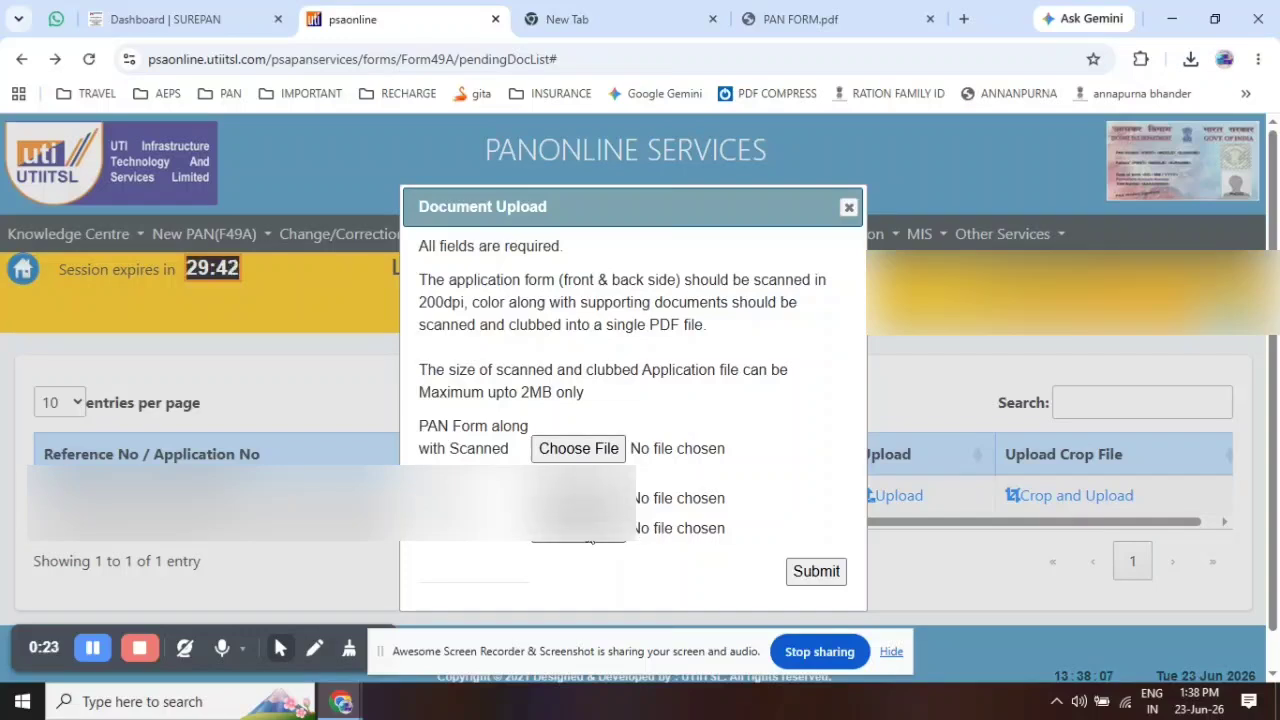
pyautogui.click(848, 210)
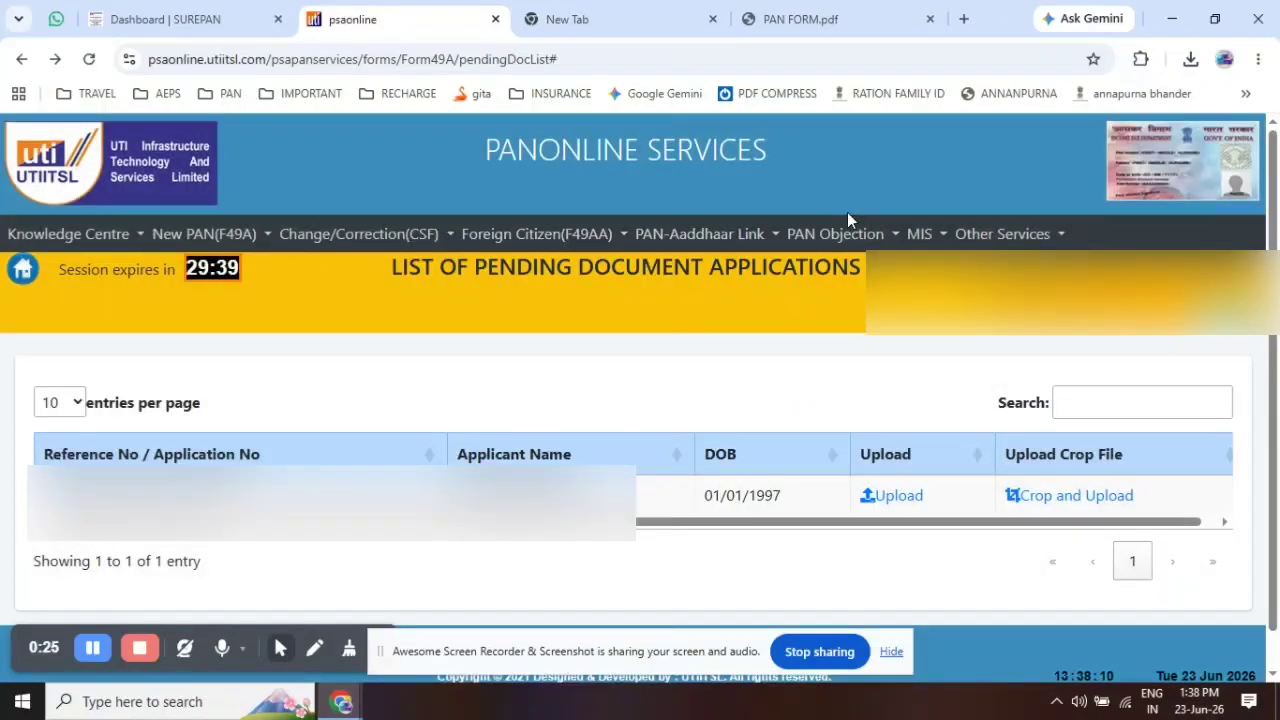
# Start Crop and Upload for the pending application, choose PAN FORM.pdf and upload it
pyautogui.click(1080, 503)
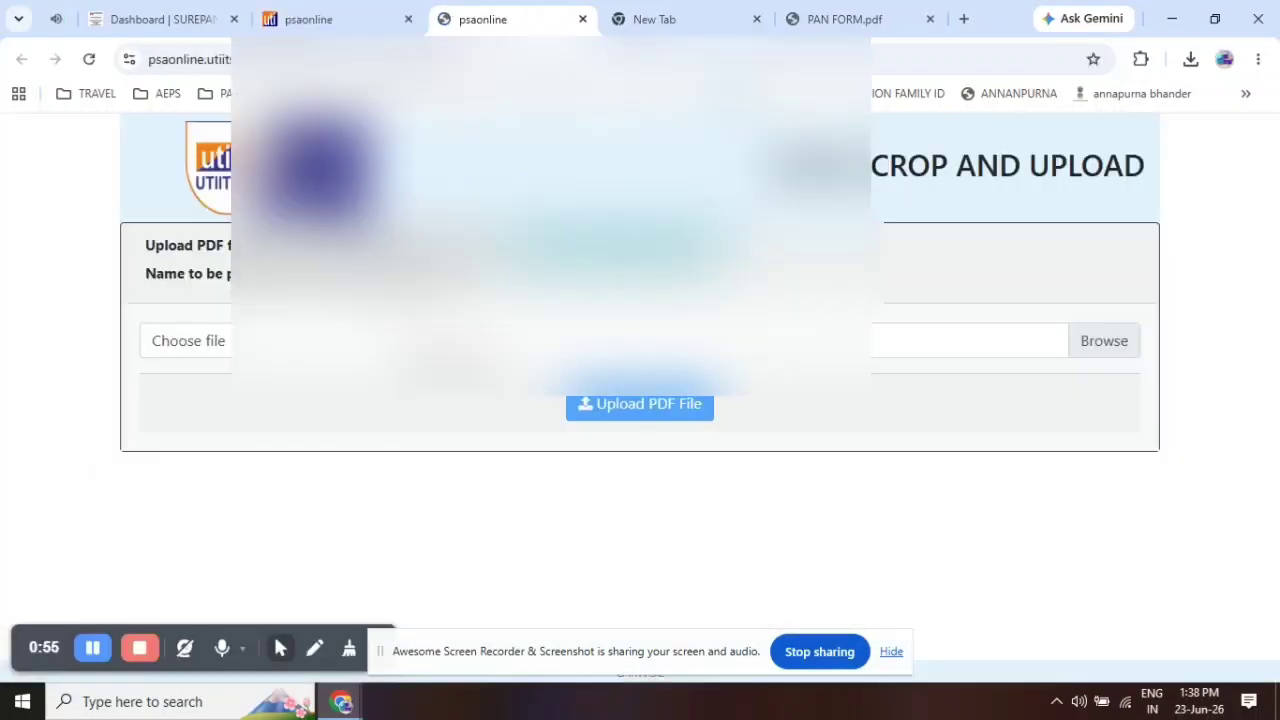
pyautogui.click(458, 345)
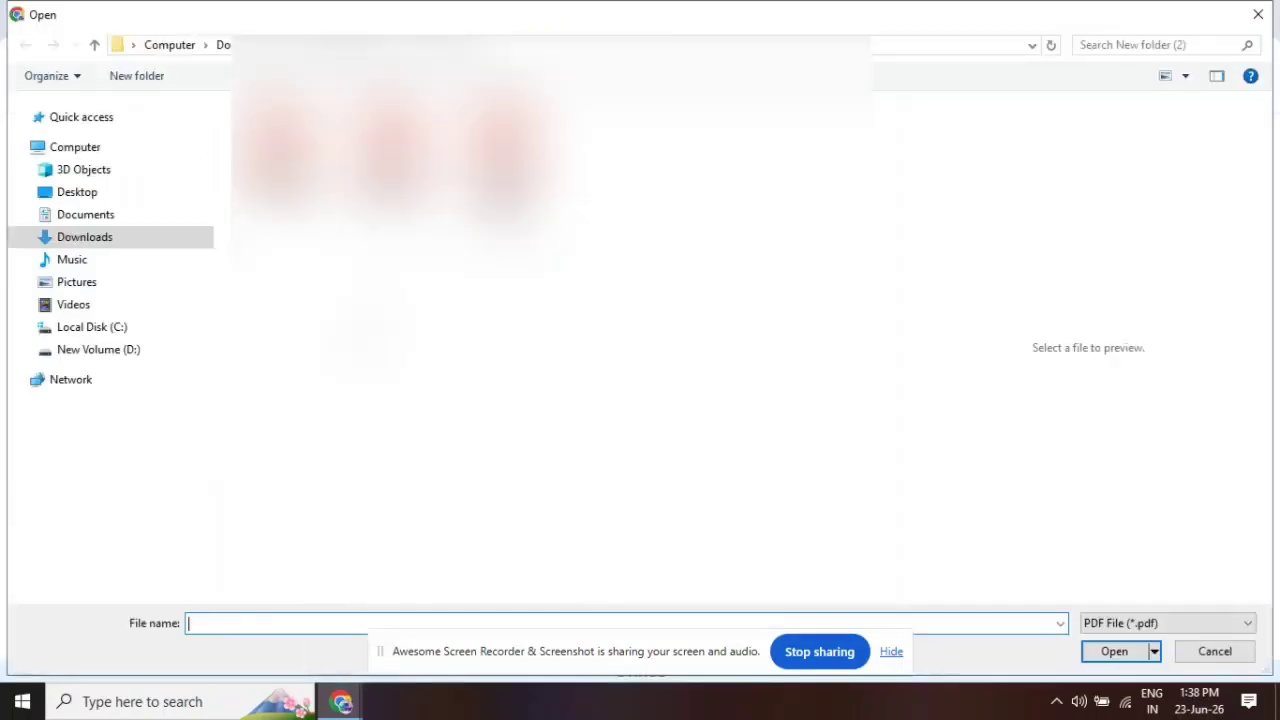
pyautogui.click(281, 160)
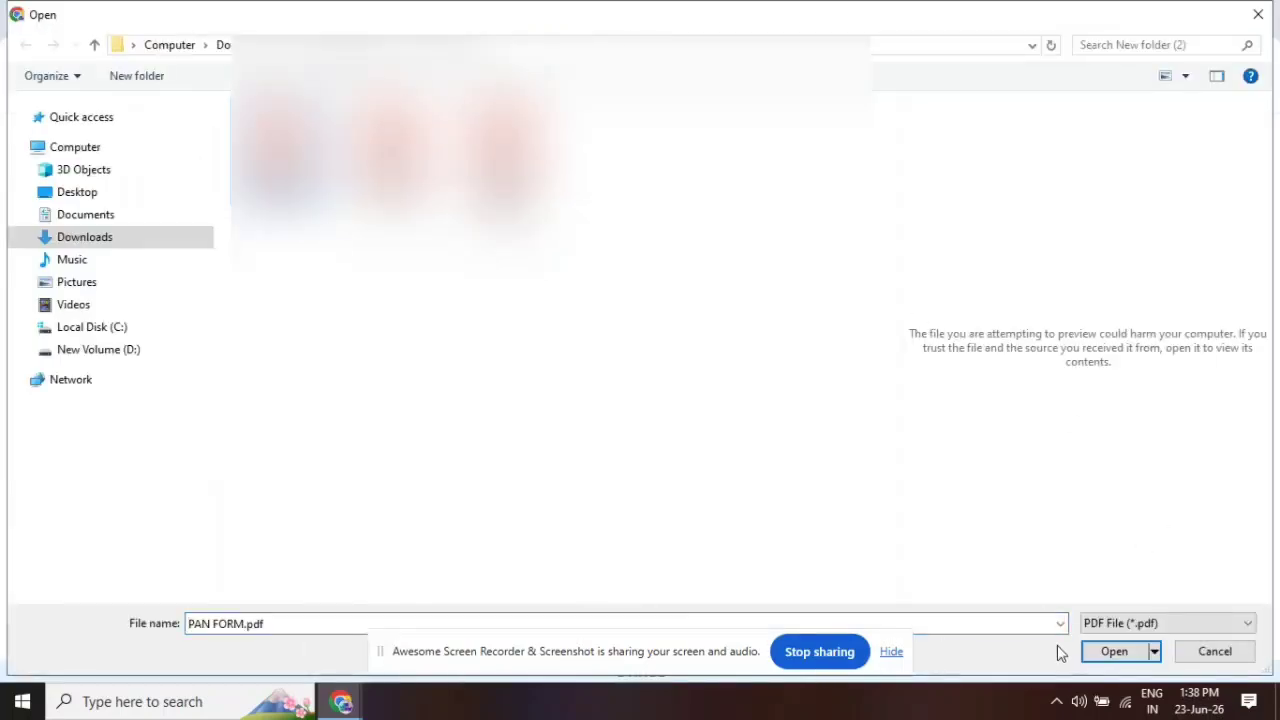
pyautogui.click(1112, 651)
pyautogui.click(646, 404)
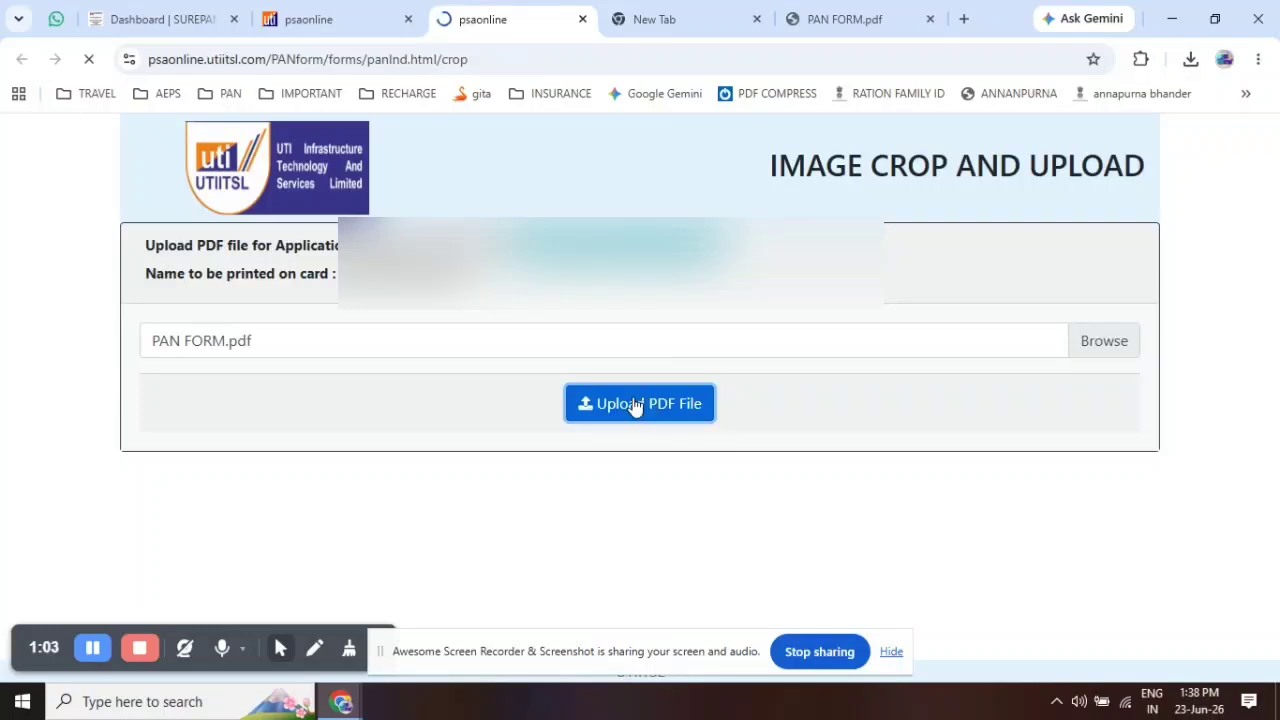
# Open the first page of the converted PDF and crop the applicant's photo at the form's upper right corner
pyautogui.click(93, 648)
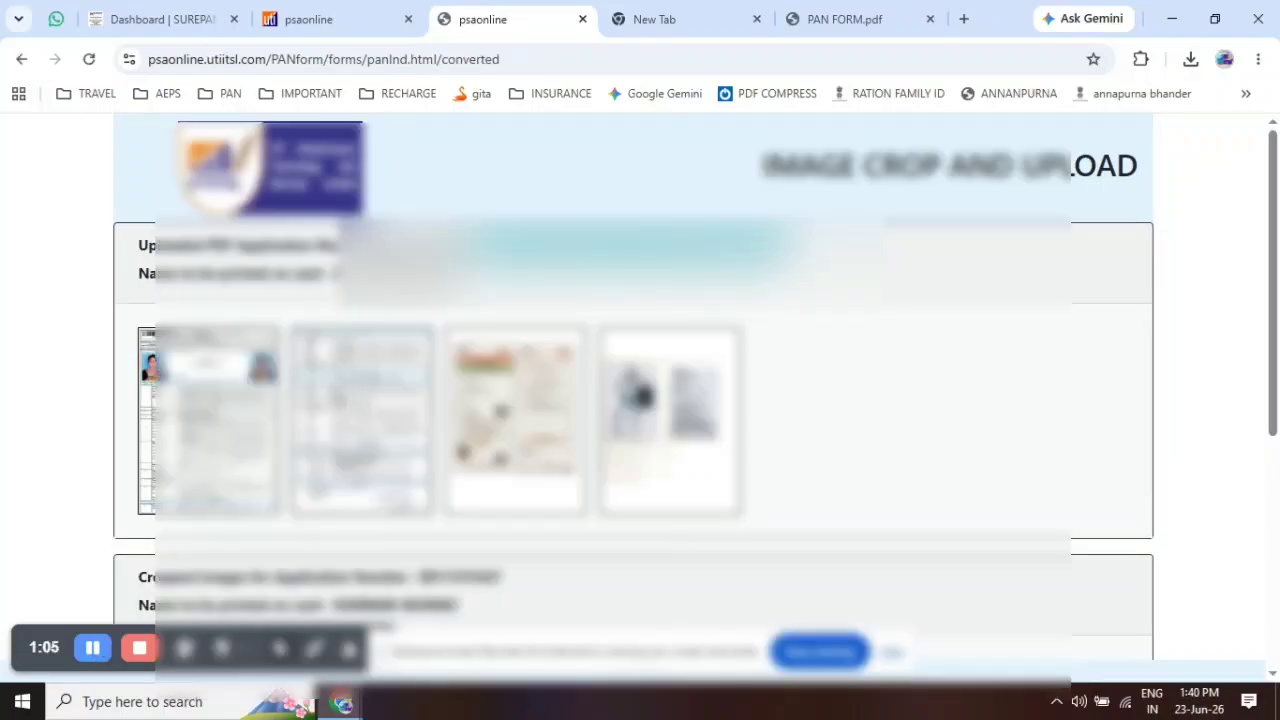
pyautogui.scroll(-2, 640, 400)
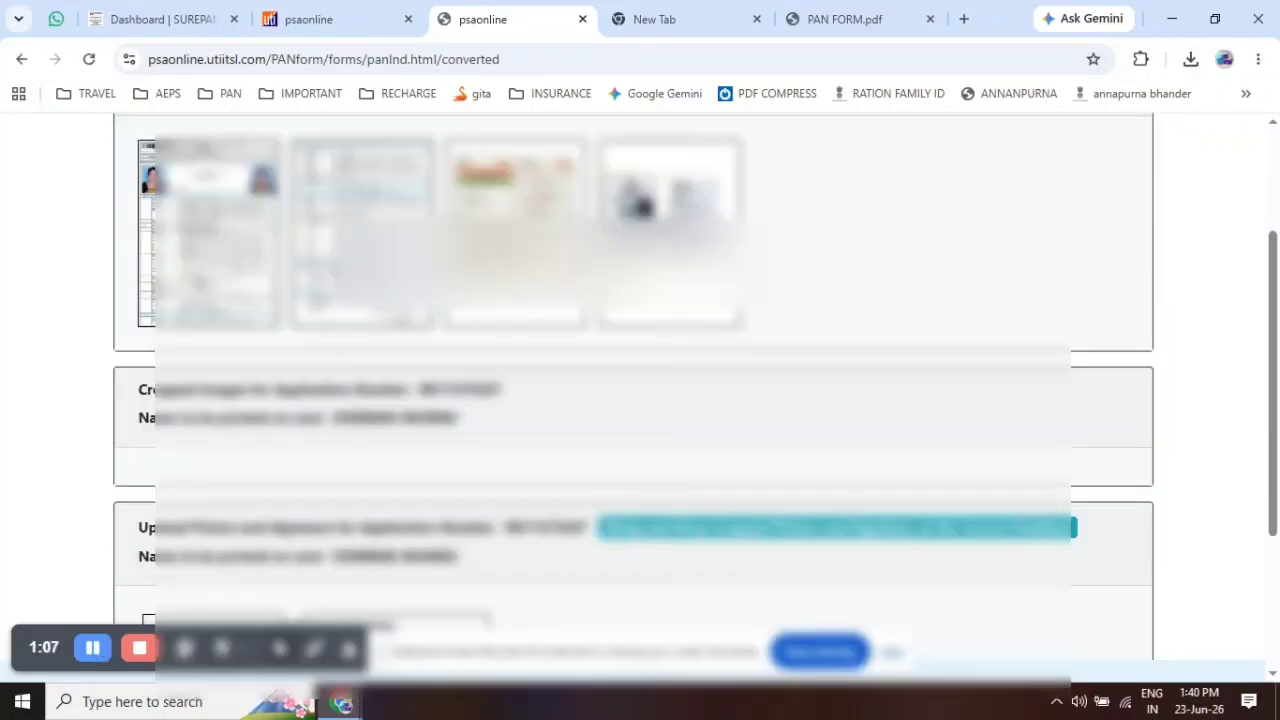
pyautogui.click(230, 248)
pyautogui.scroll(-3, 788, 348)
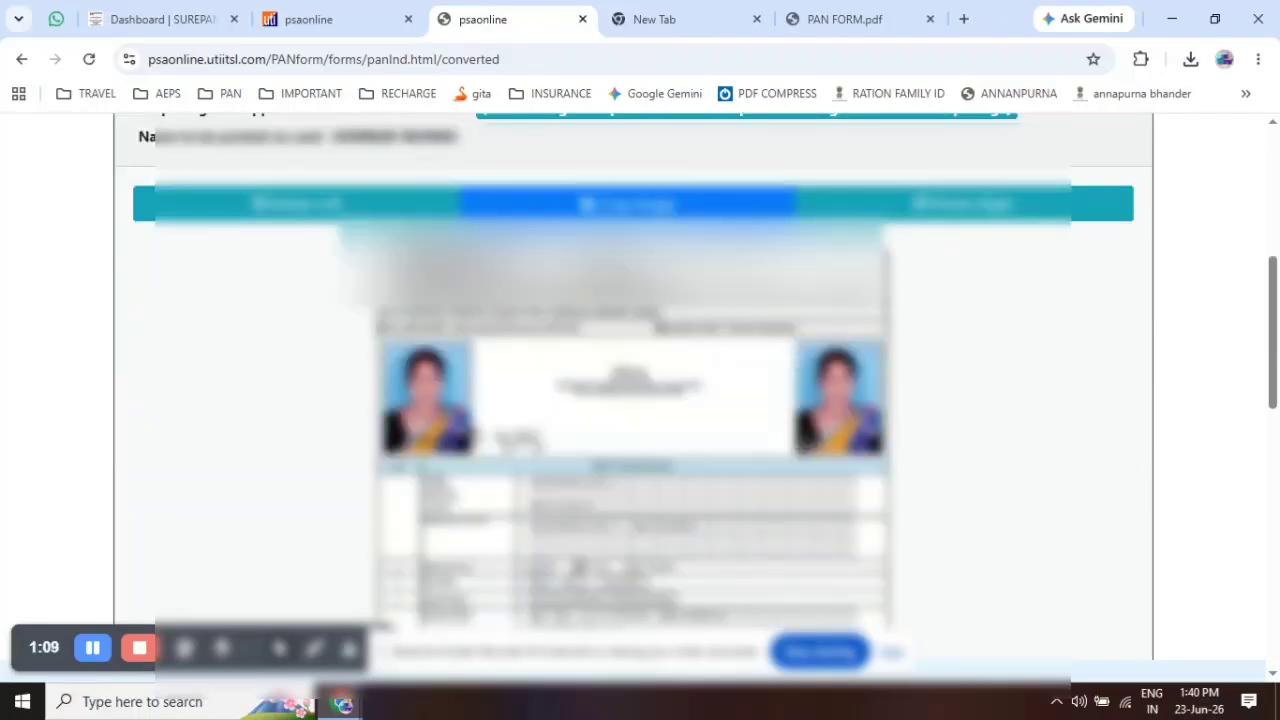
pyautogui.moveTo(796, 346); pyautogui.dragTo(884, 455)
pyautogui.click(645, 208)
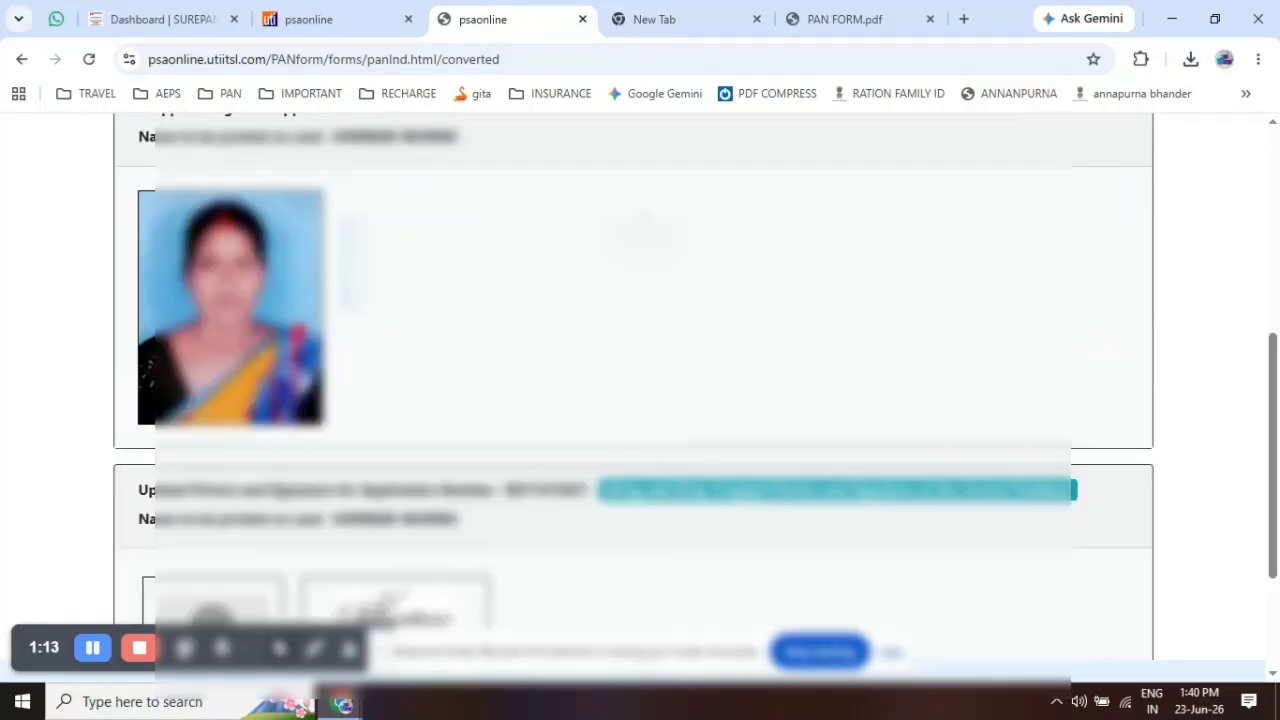
# Crop the applicant's signature at the foot of the first form page, and place the cropped photo and signature in their upload placeholders
pyautogui.scroll(4, 397, 370)
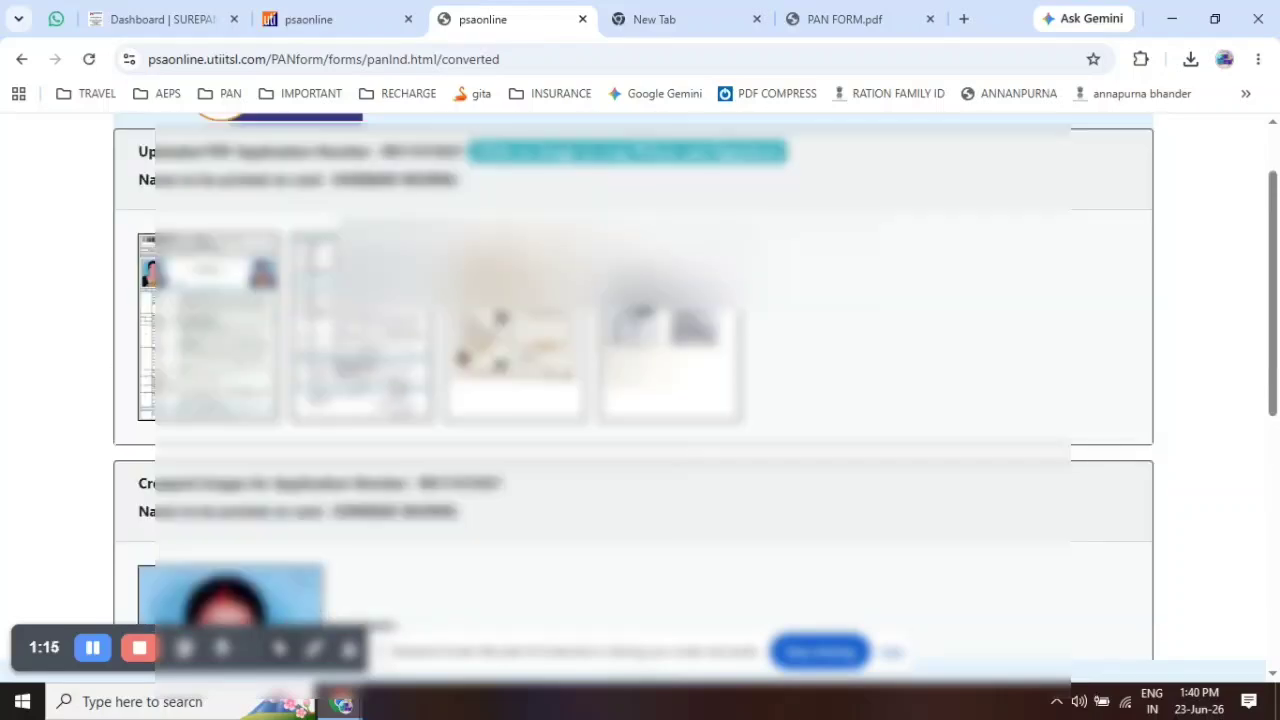
pyautogui.scroll(-4, 438, 378)
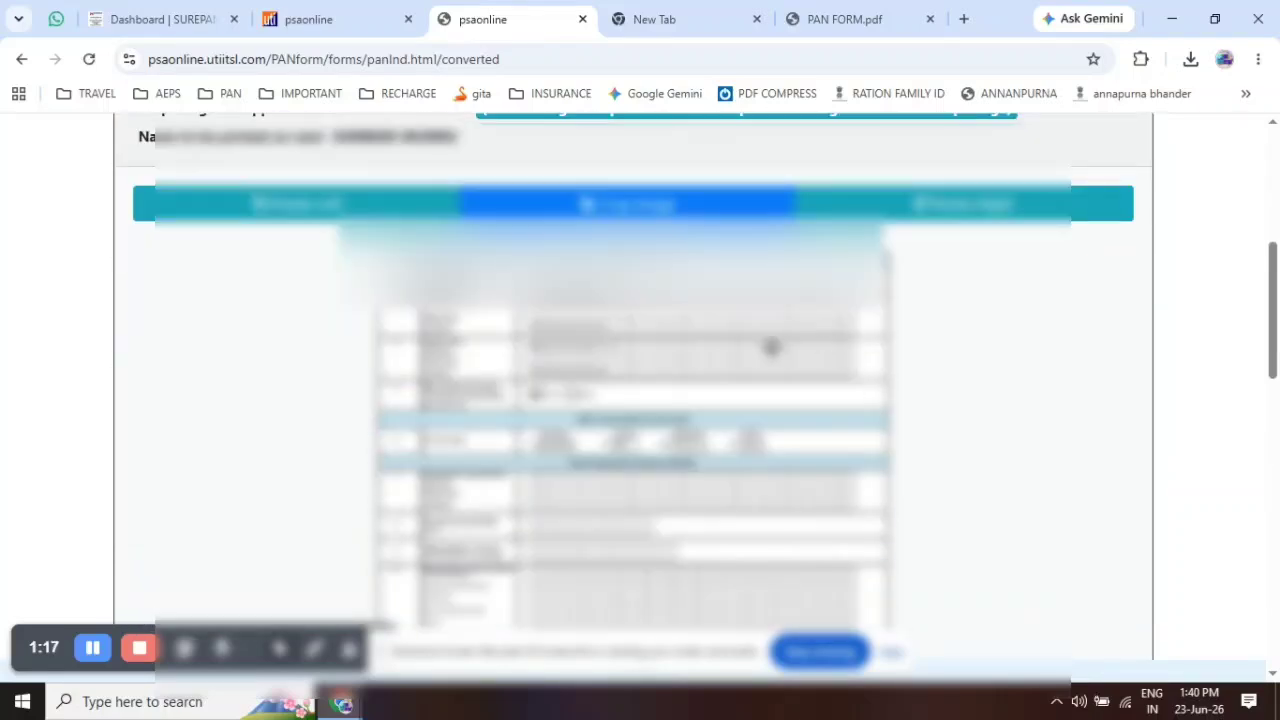
pyautogui.scroll(-3, 730, 376)
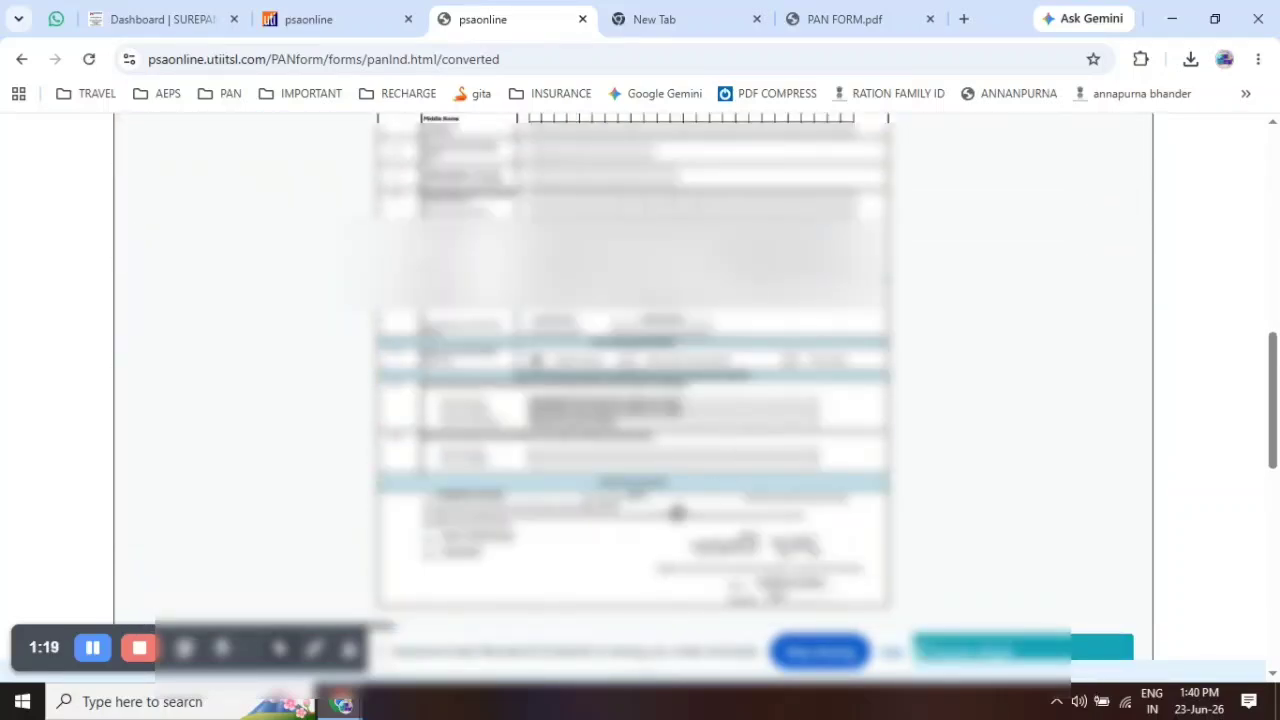
pyautogui.moveTo(680, 521); pyautogui.dragTo(830, 562)
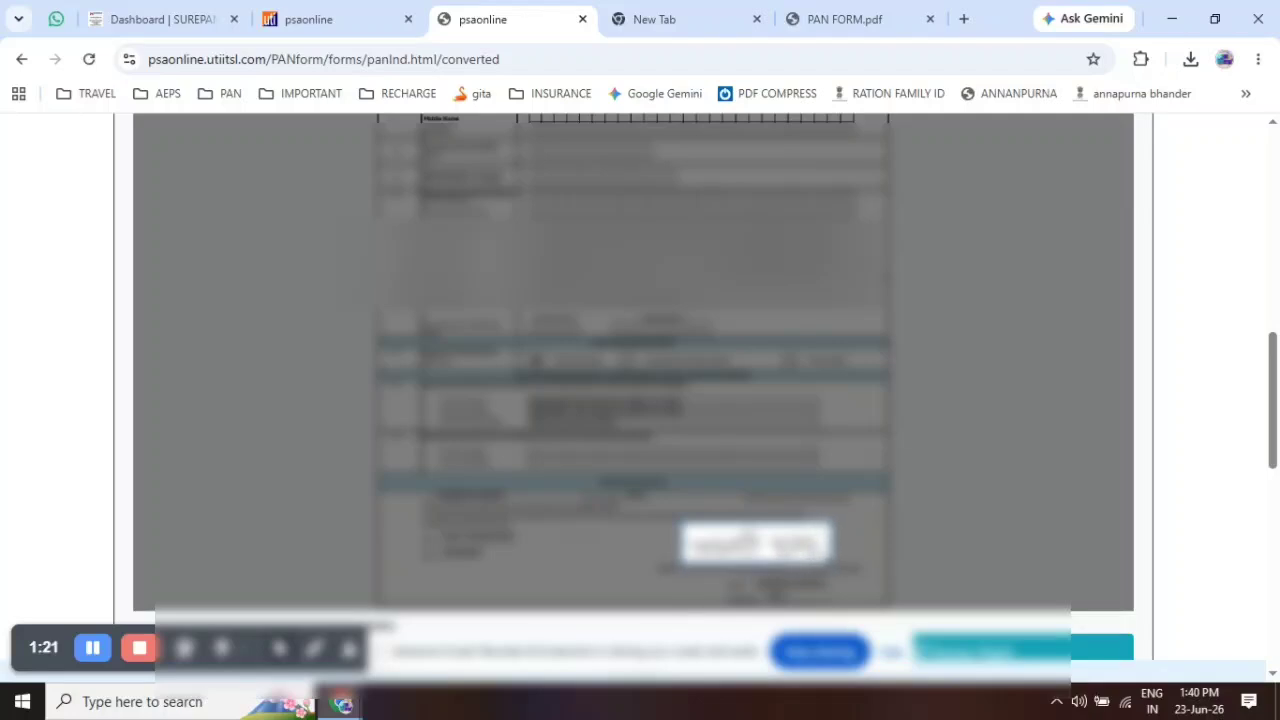
pyautogui.scroll(-3, 742, 611)
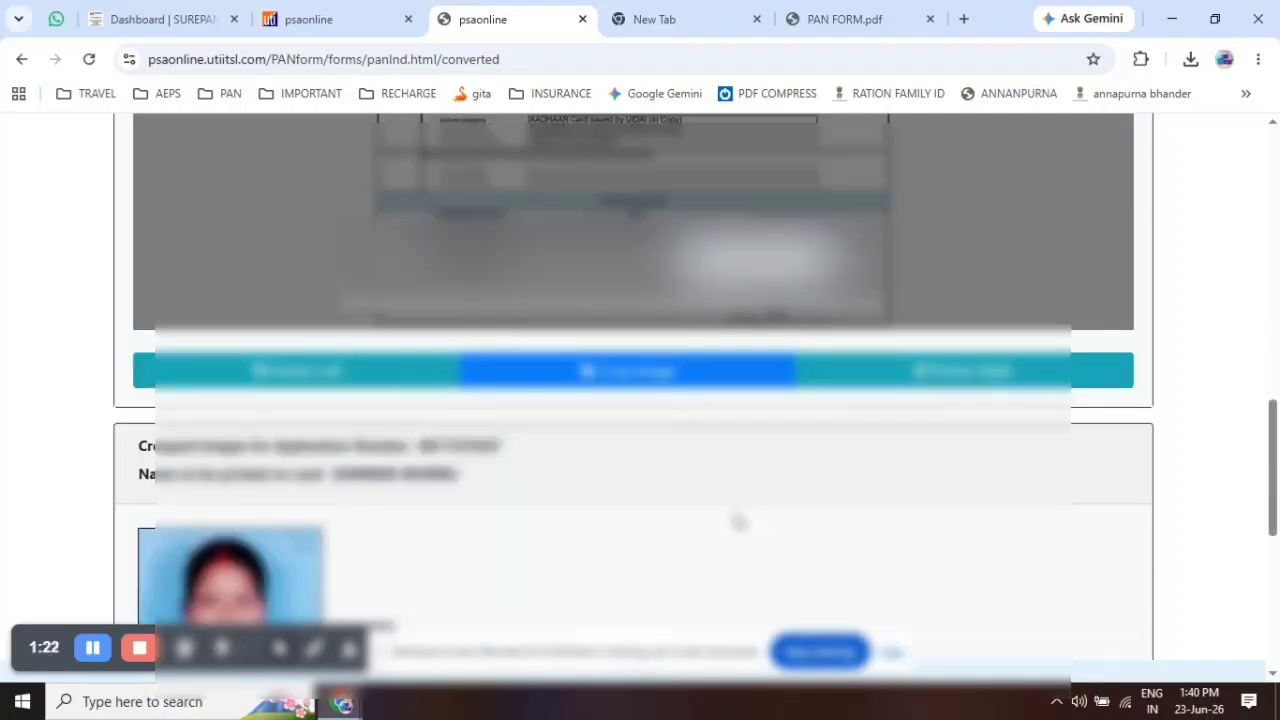
pyautogui.click(678, 380)
pyautogui.scroll(-4, 451, 409)
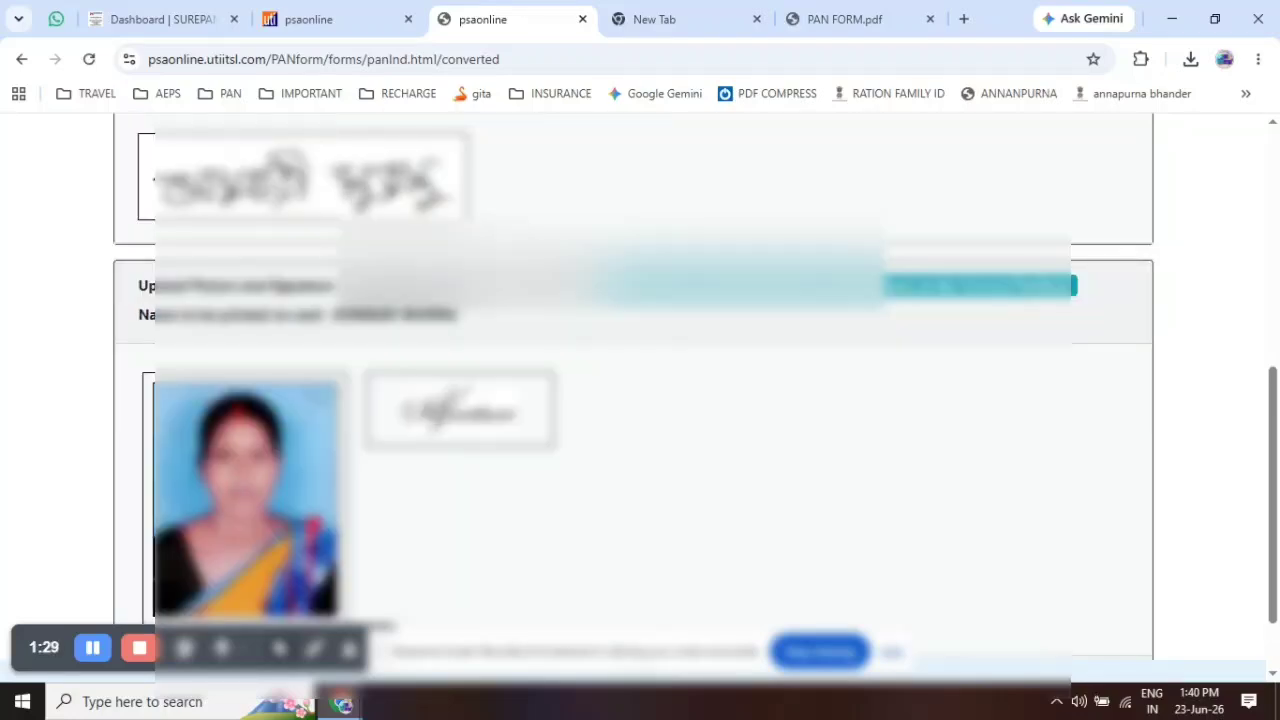
pyautogui.moveTo(344, 194)
pyautogui.mouseDown()
pyautogui.moveTo(478, 372)
pyautogui.moveTo(494, 425)
pyautogui.mouseUp()
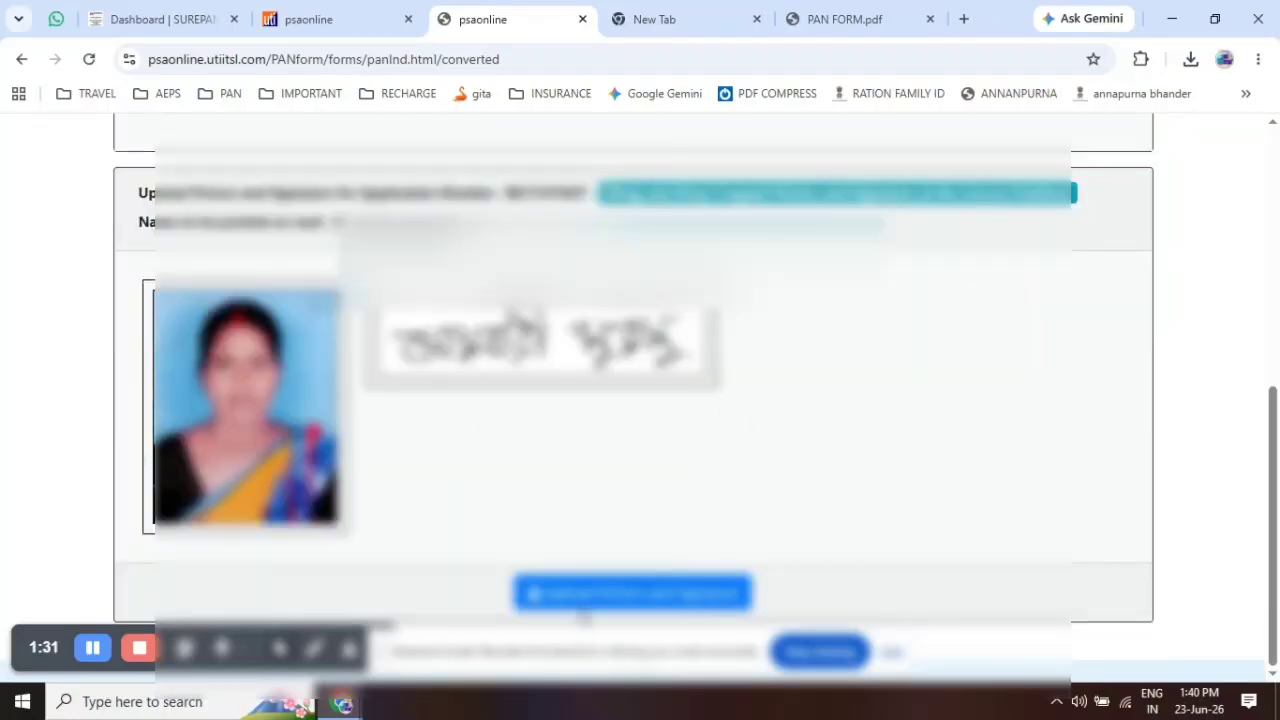